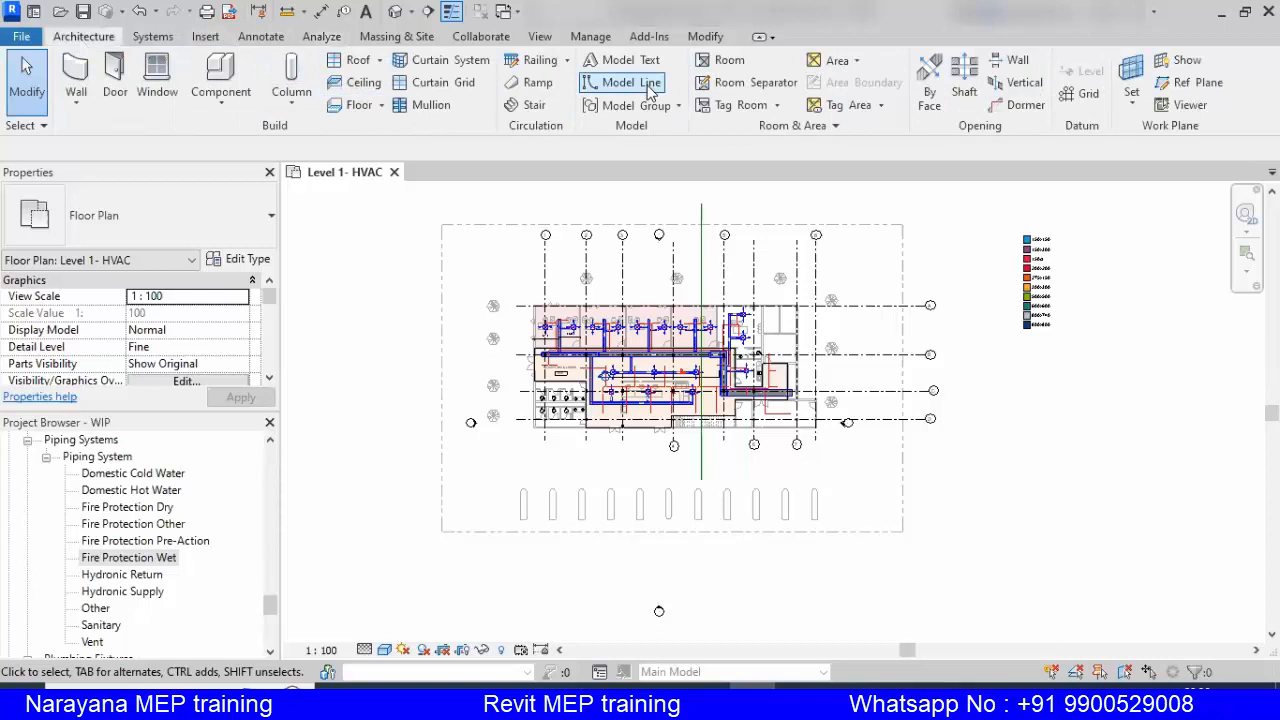
click(322, 37)
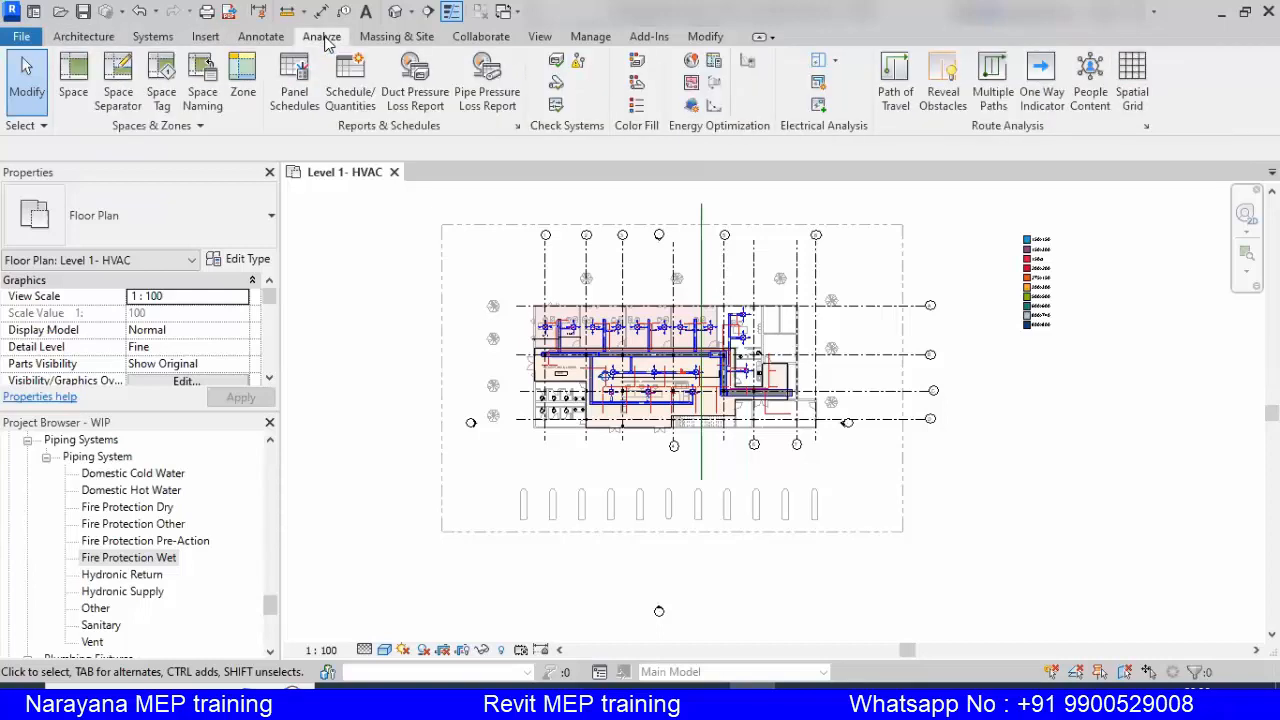
click(352, 98)
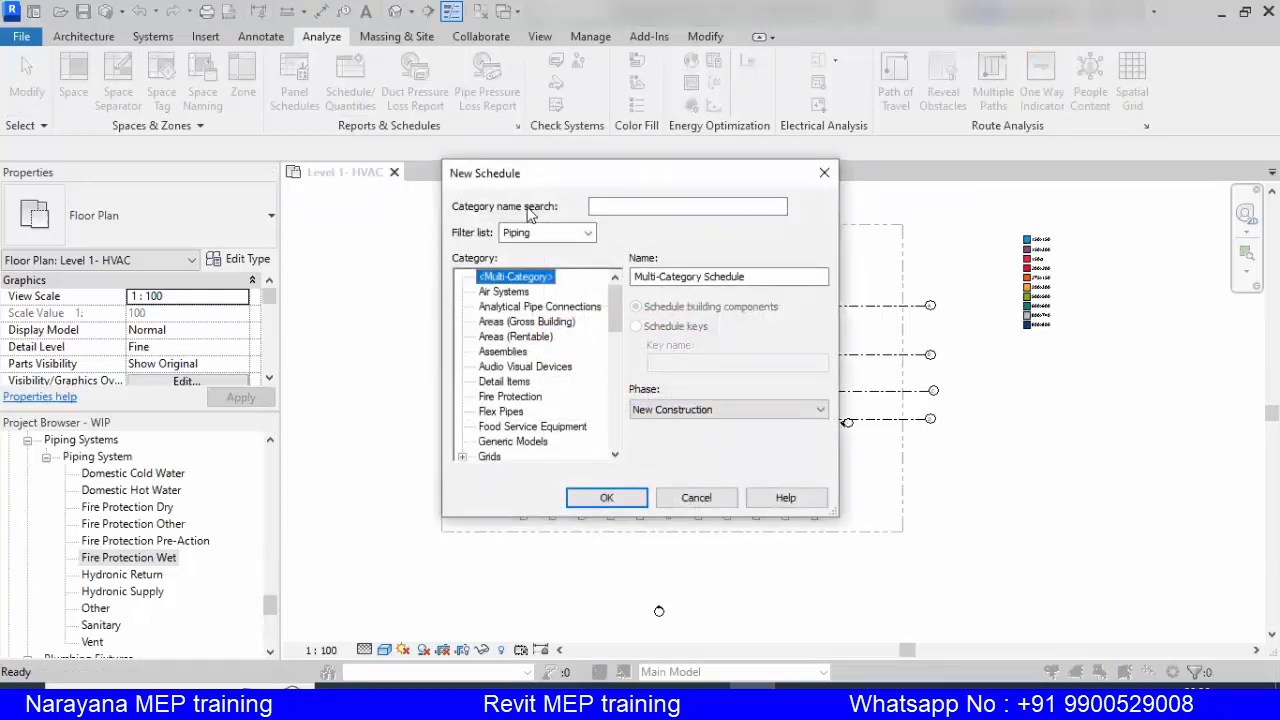
click(697, 498)
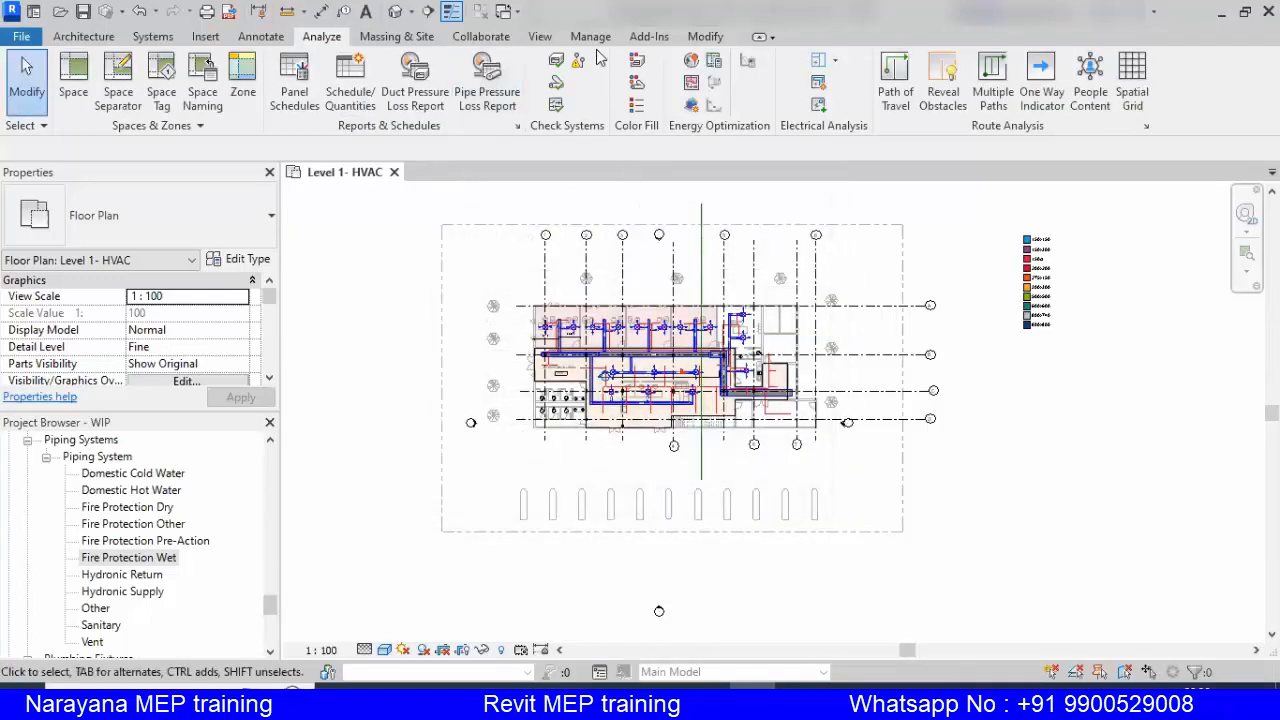
click(539, 37)
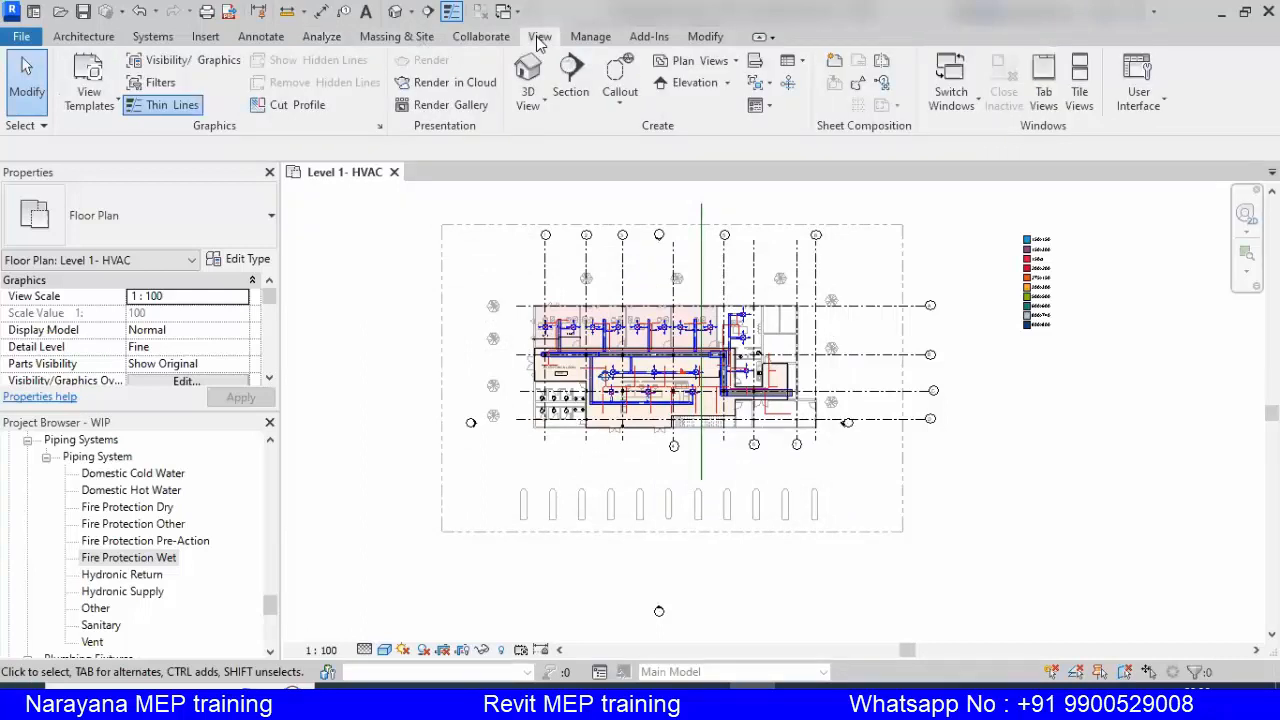
click(804, 64)
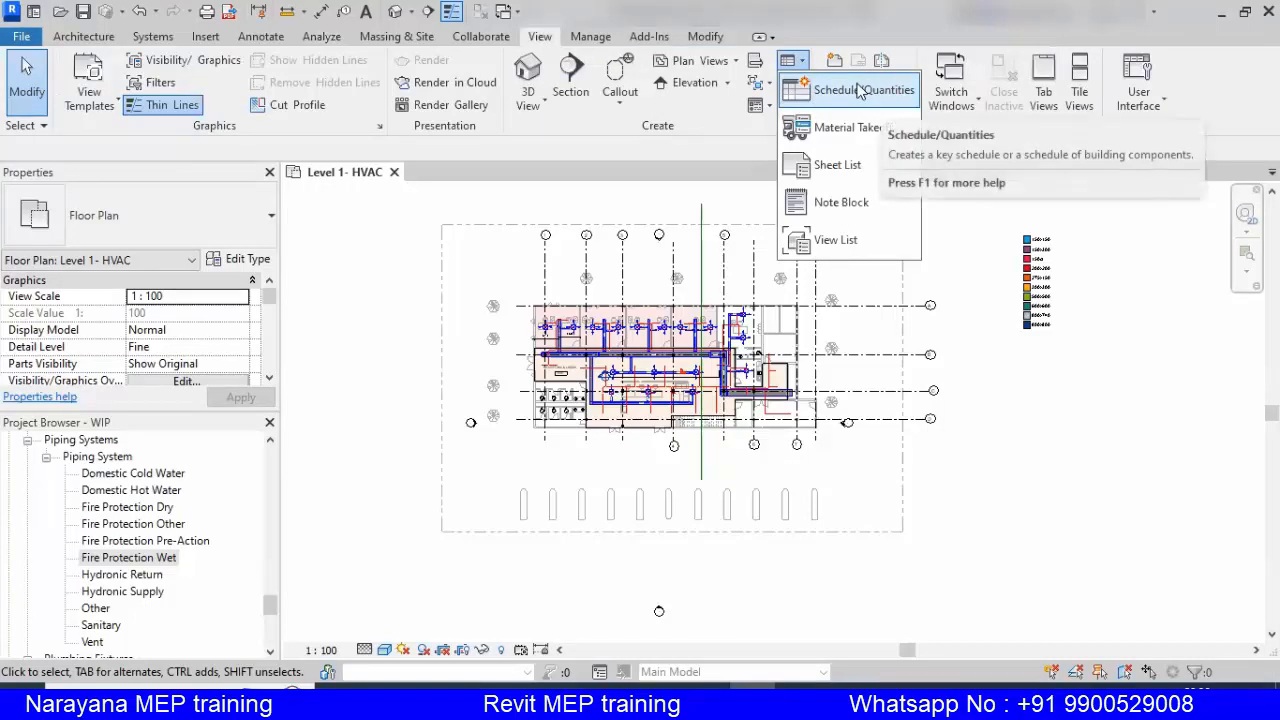
click(860, 91)
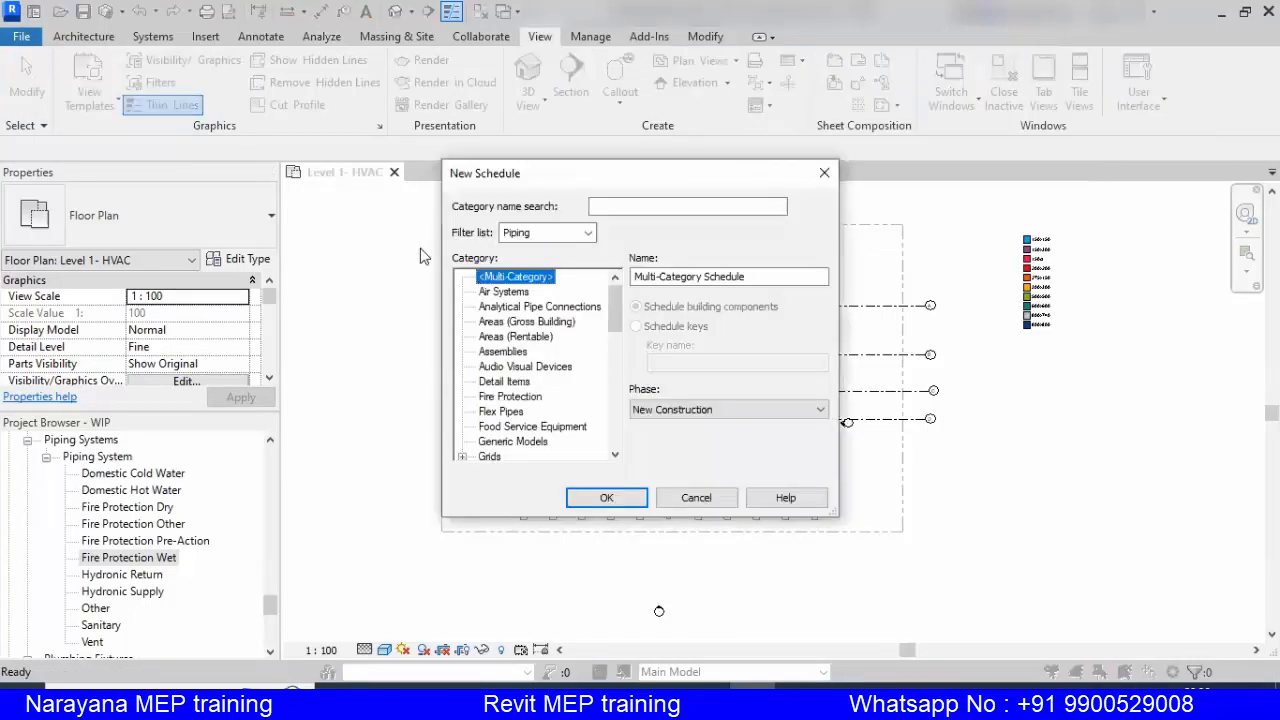
click(700, 506)
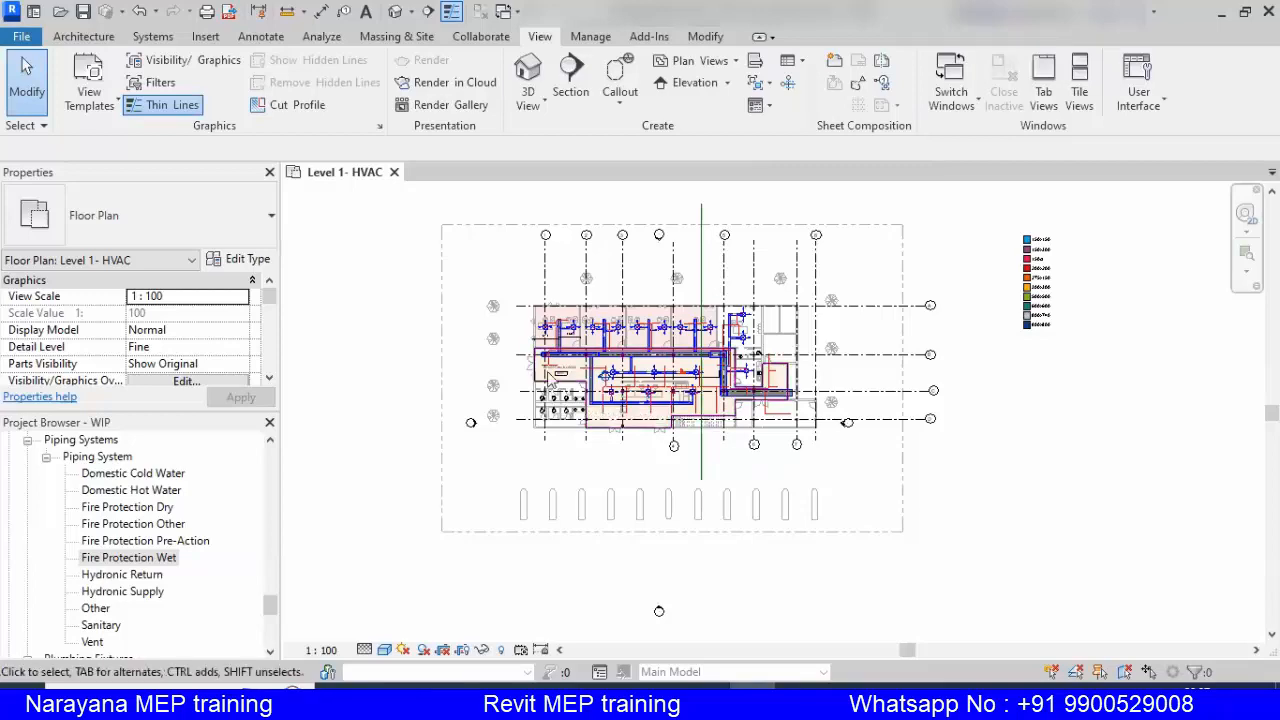
Create a new schedule for the Mechanical Equipment category in the New Construction phase
scroll(548, 398, up, 5)
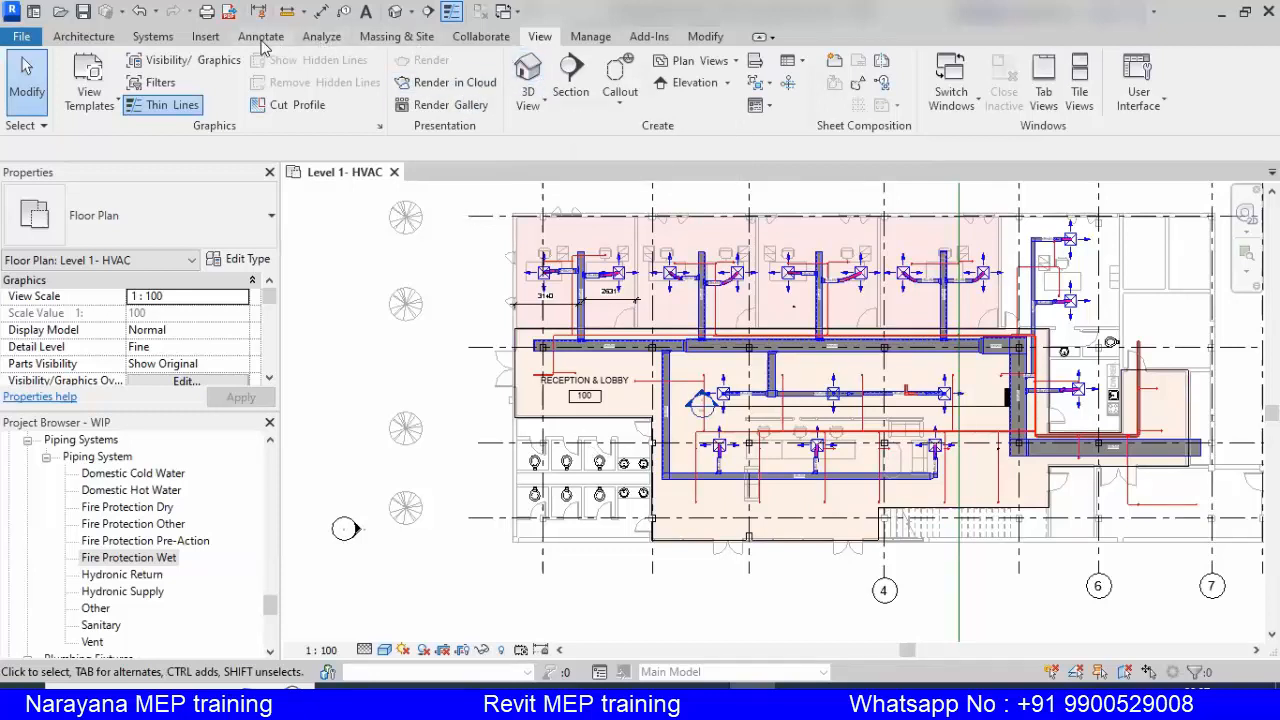
click(322, 36)
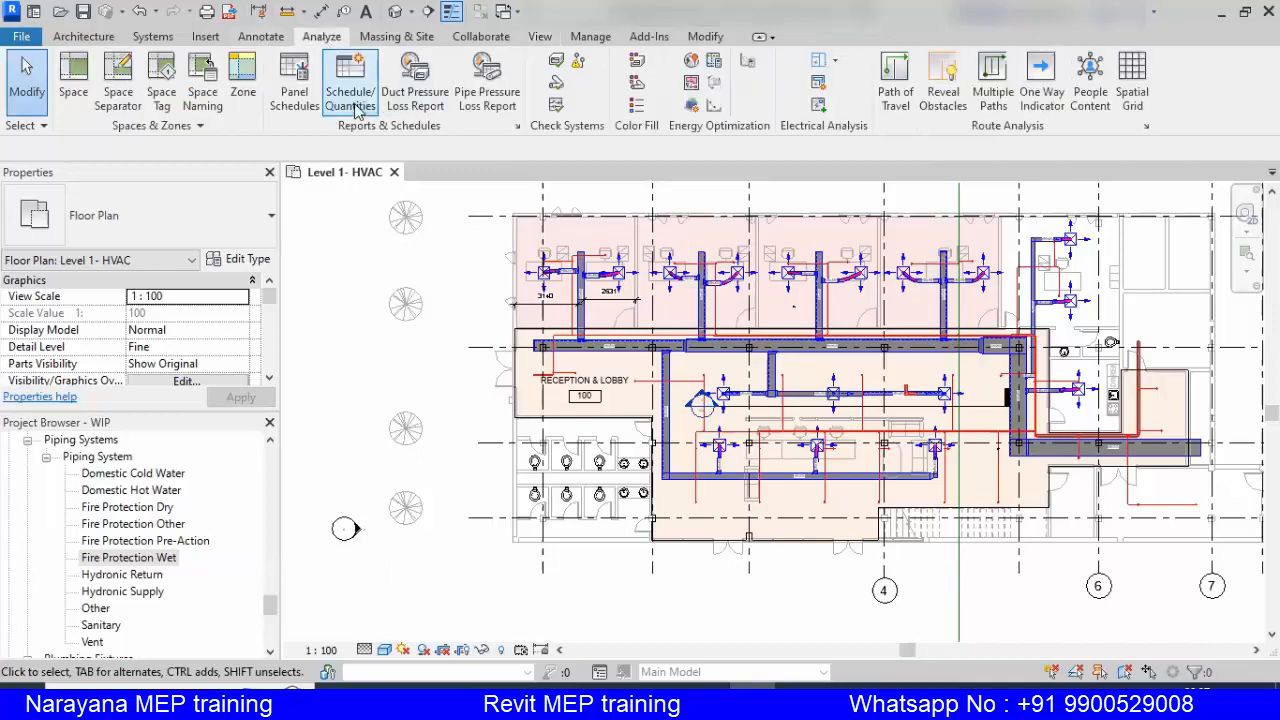
click(352, 105)
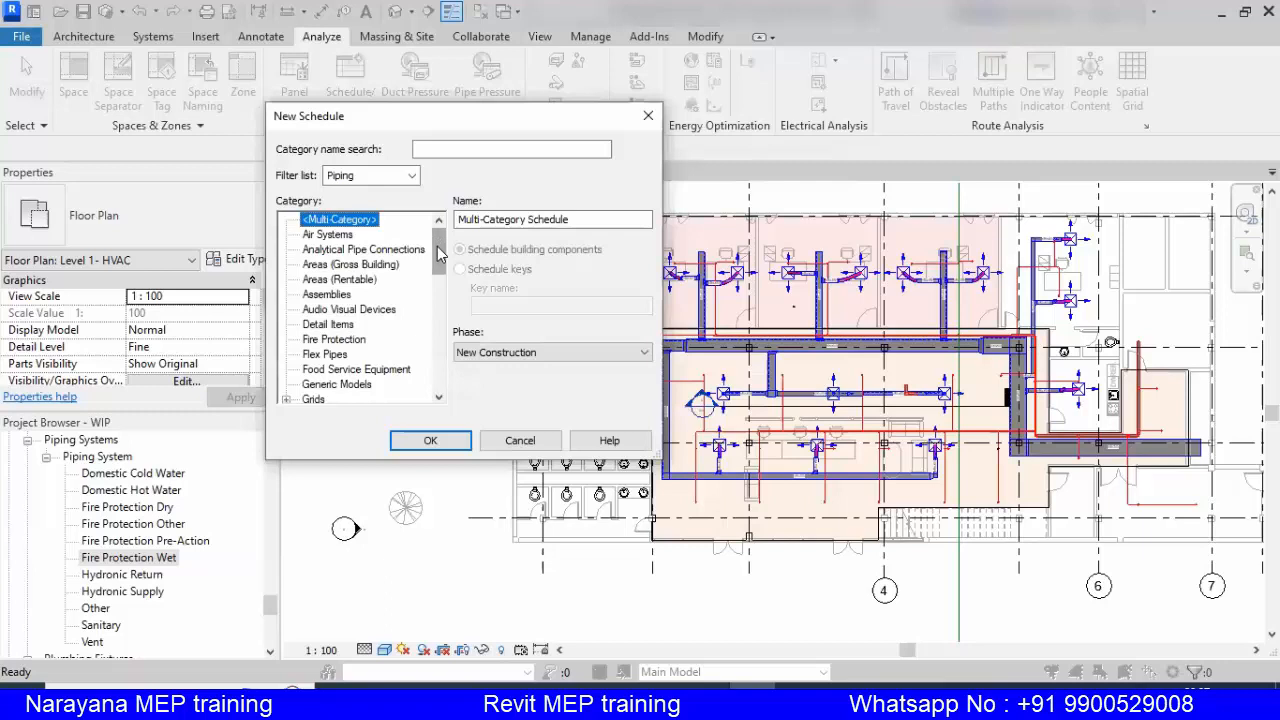
drag(437, 255, 447, 327)
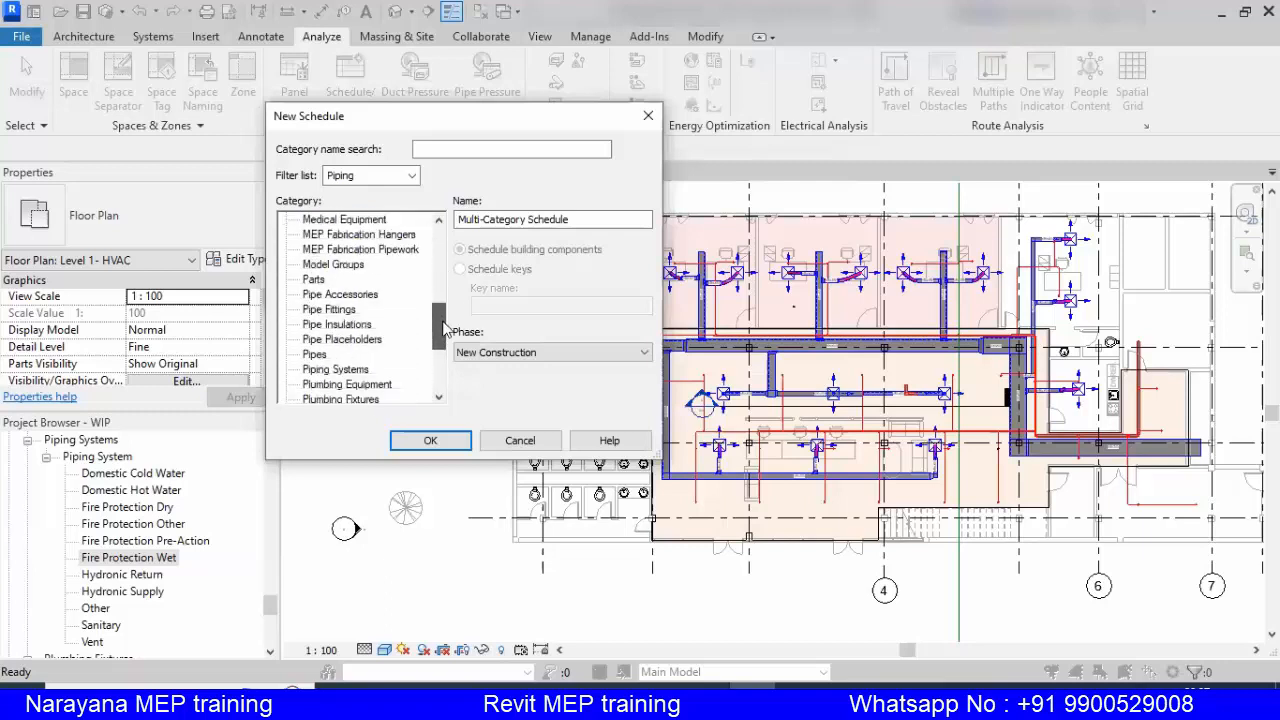
scroll(447, 328, up, 1)
click(357, 236)
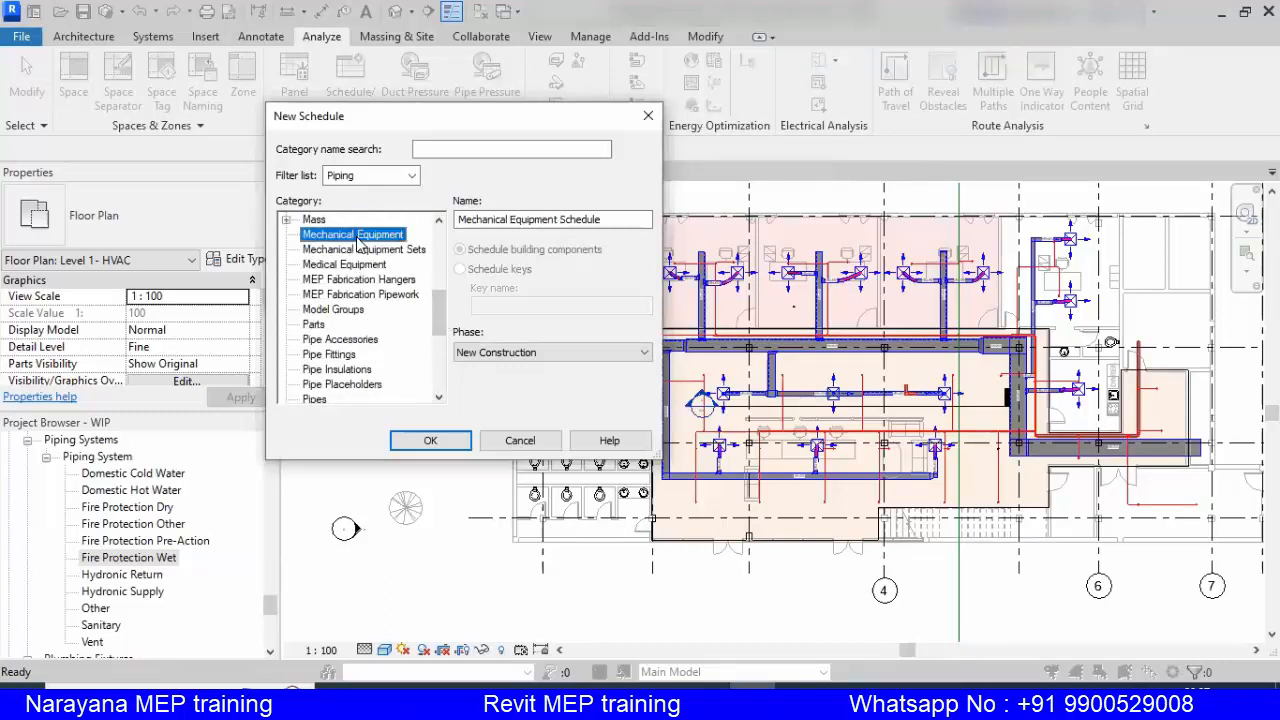
click(429, 439)
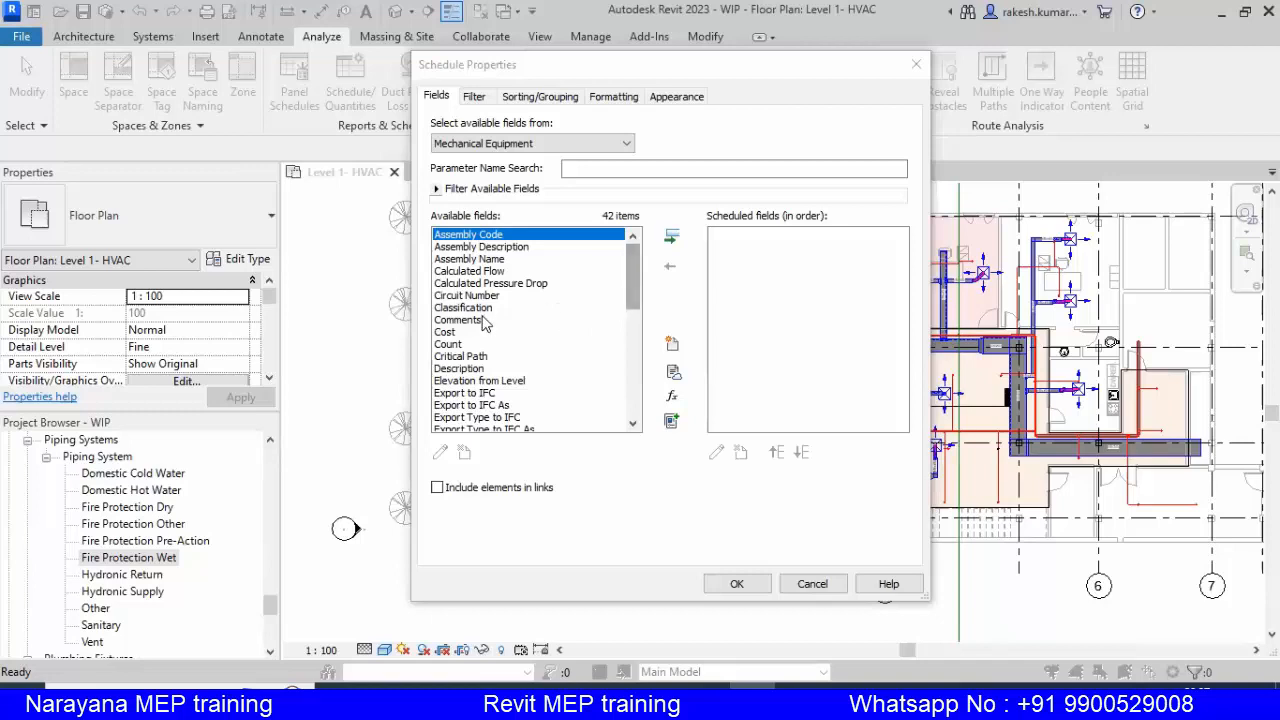
Add the Classification, Cost and Family fields to the mechanical equipment schedule
click(557, 307)
double_click(557, 307)
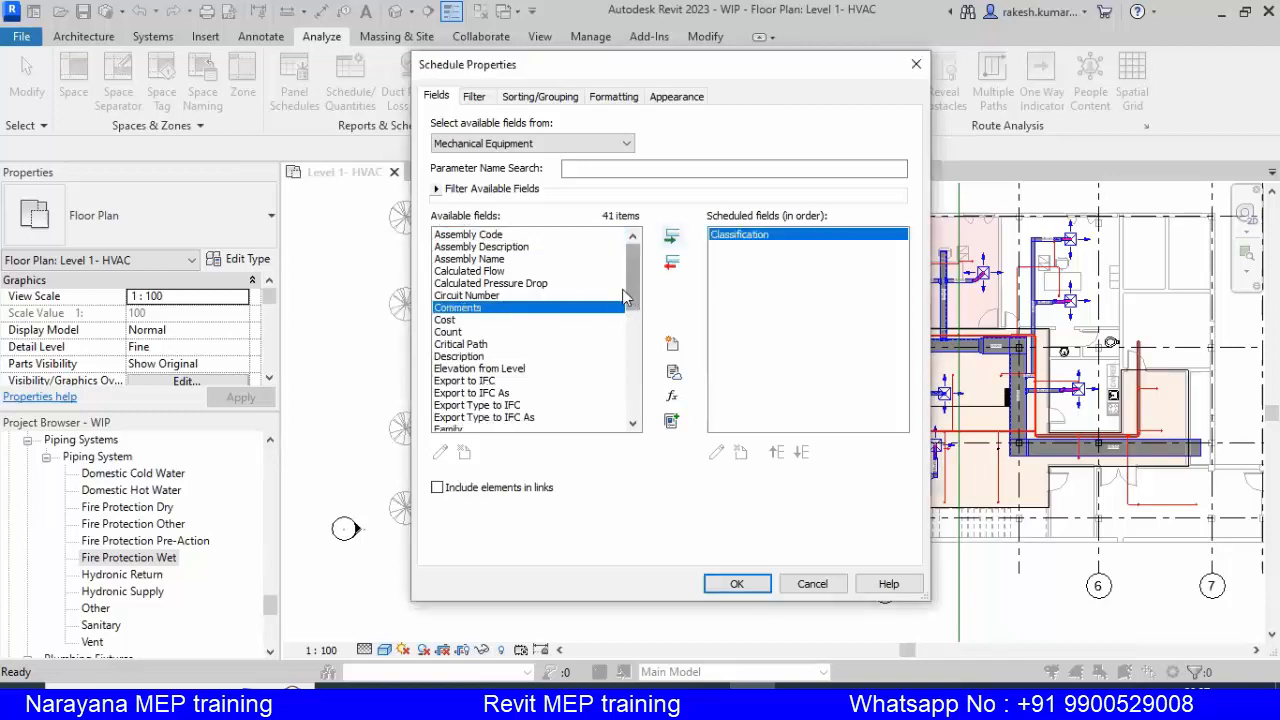
click(452, 322)
click(674, 239)
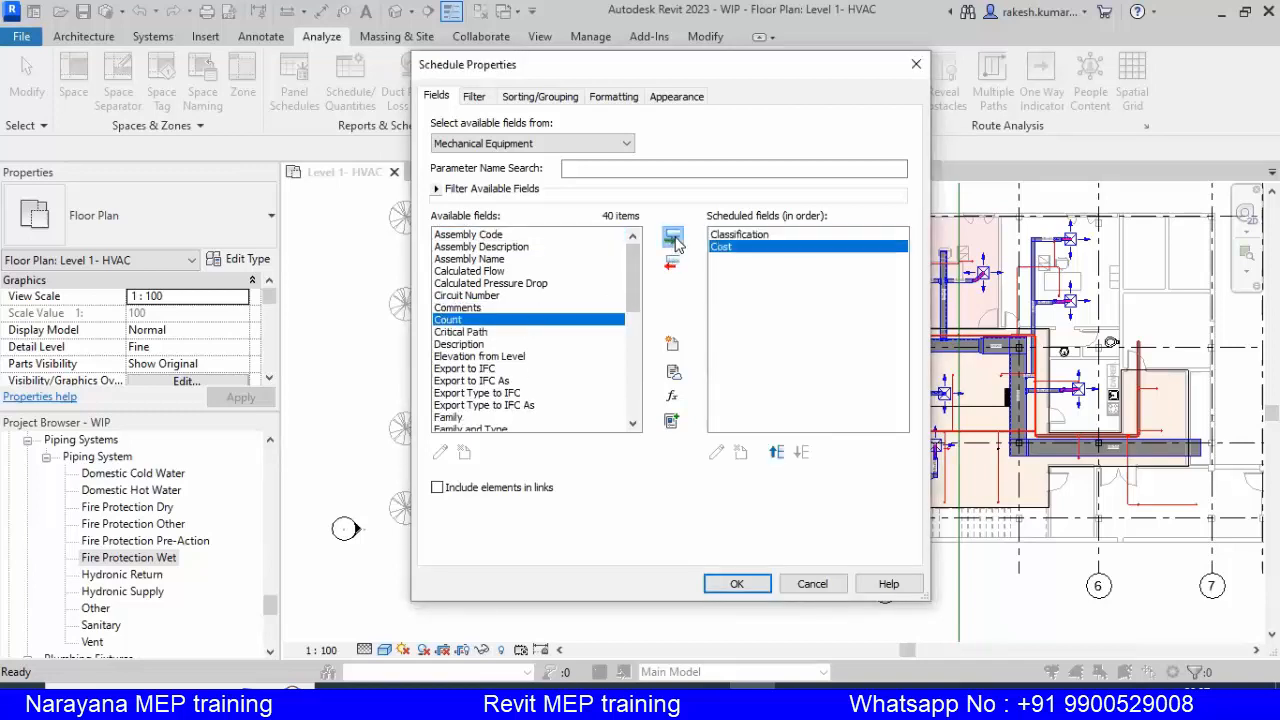
click(470, 418)
click(671, 237)
Add the System Name, Type and Manufacturer fields to the scheduled fields
scroll(515, 395, down, 3)
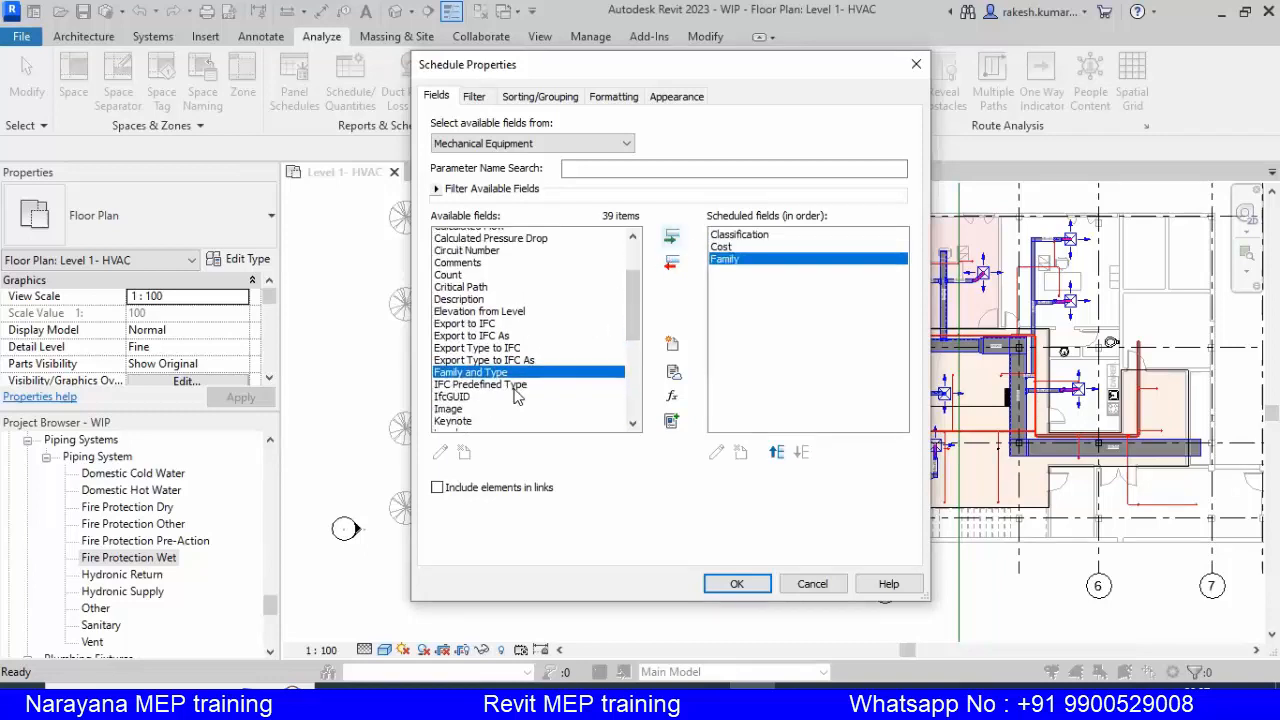
scroll(478, 390, down, 1)
scroll(478, 390, down, 1)
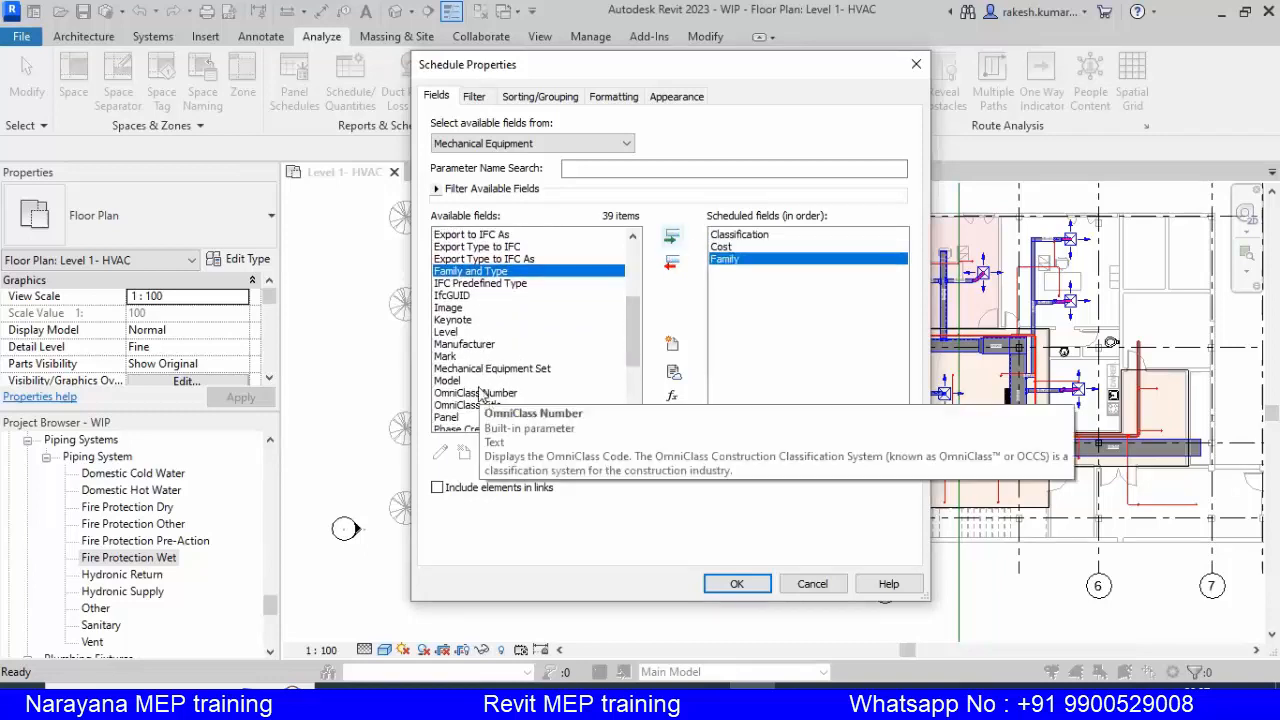
scroll(485, 398, down, 2)
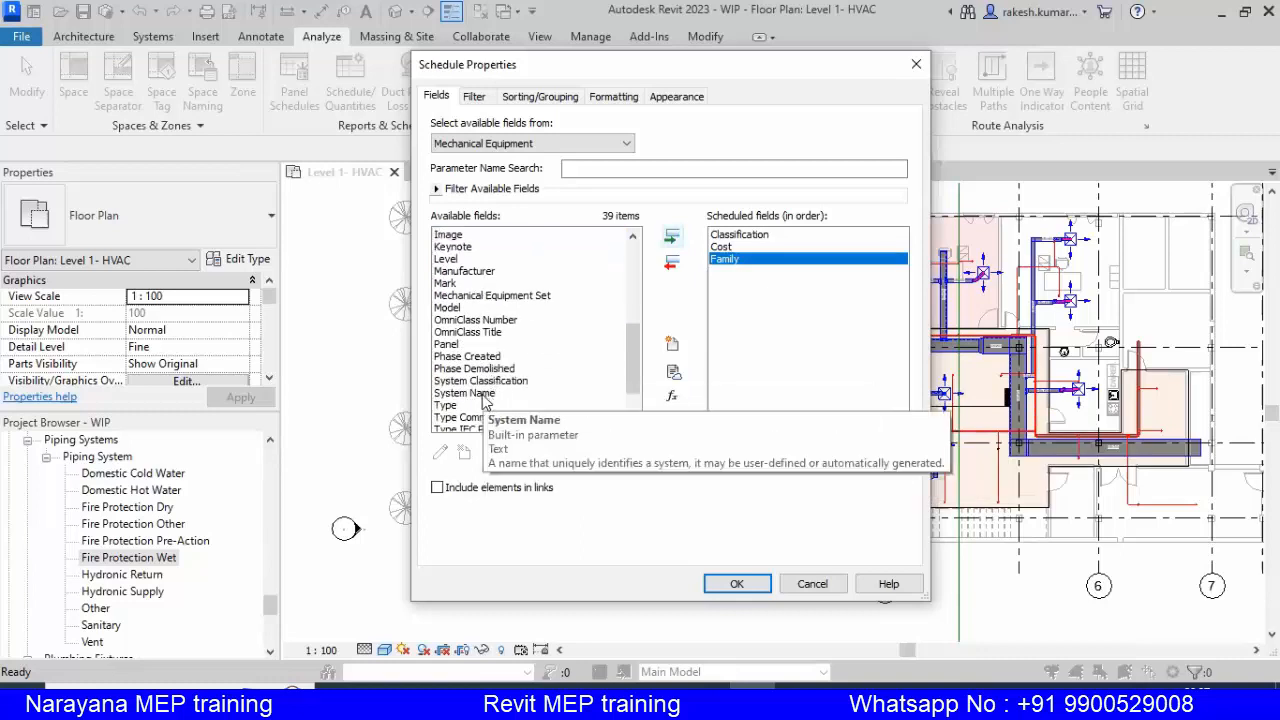
click(484, 395)
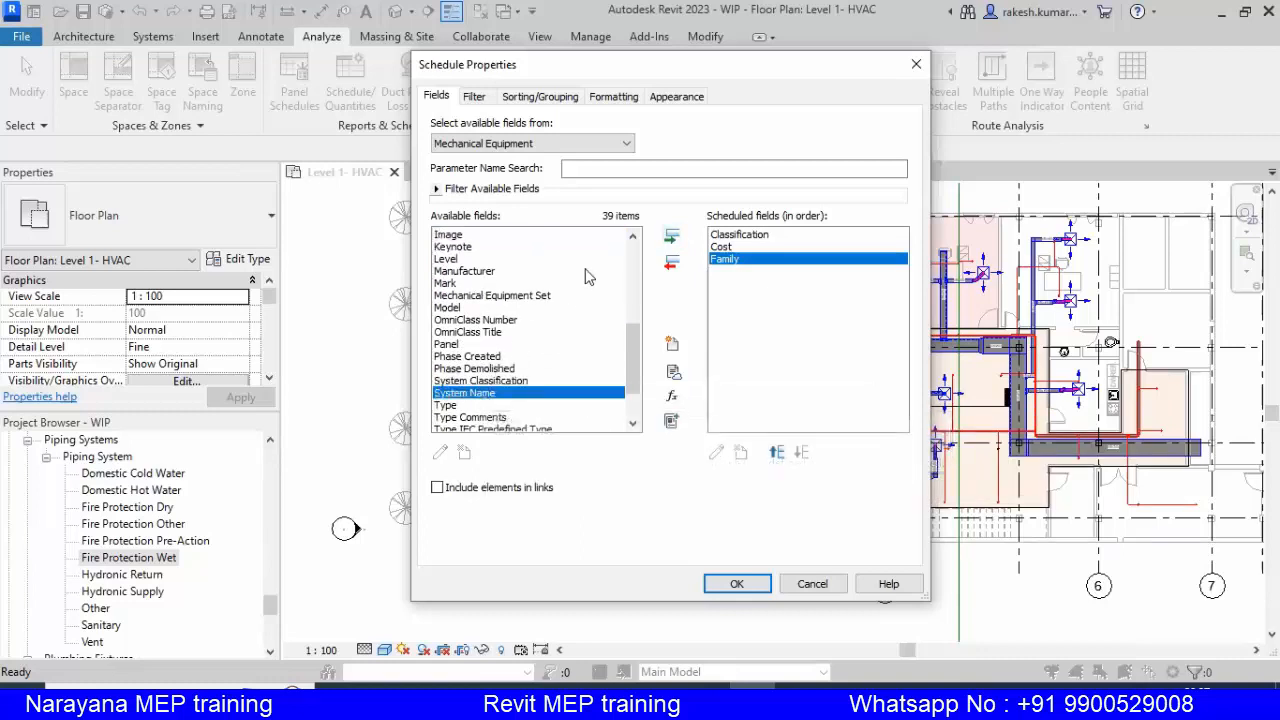
click(671, 238)
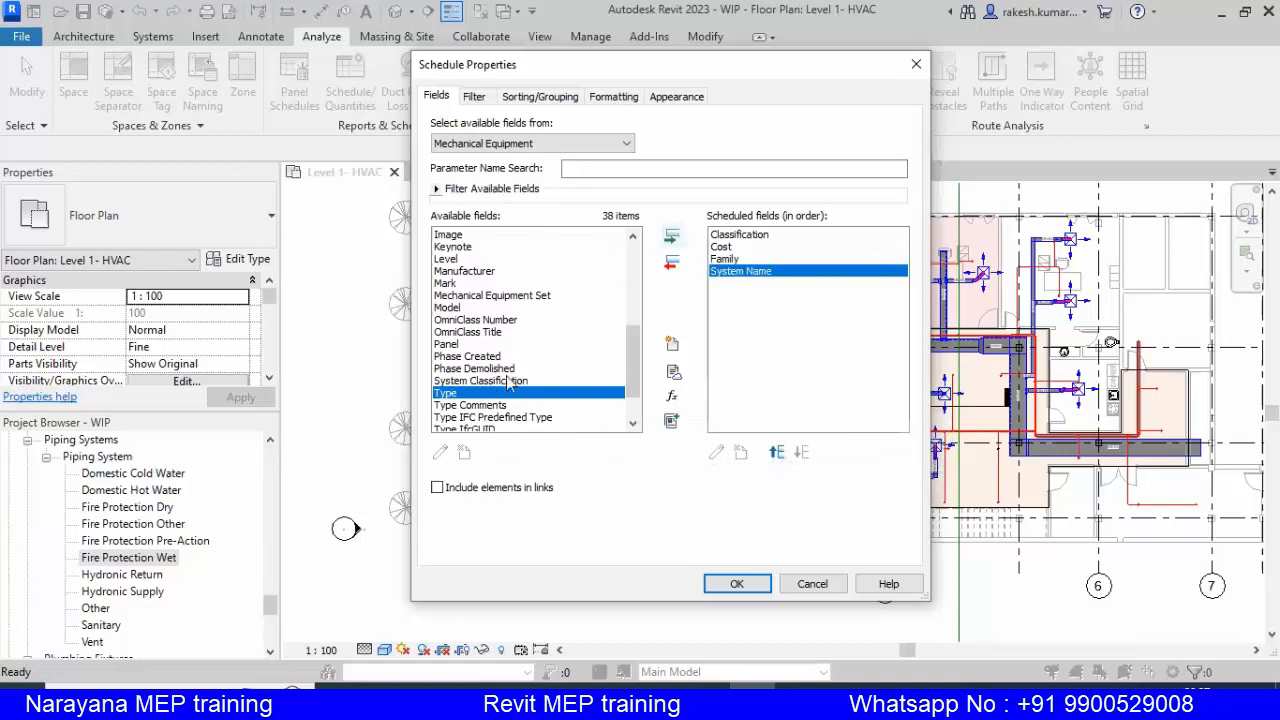
scroll(478, 400, down, 2)
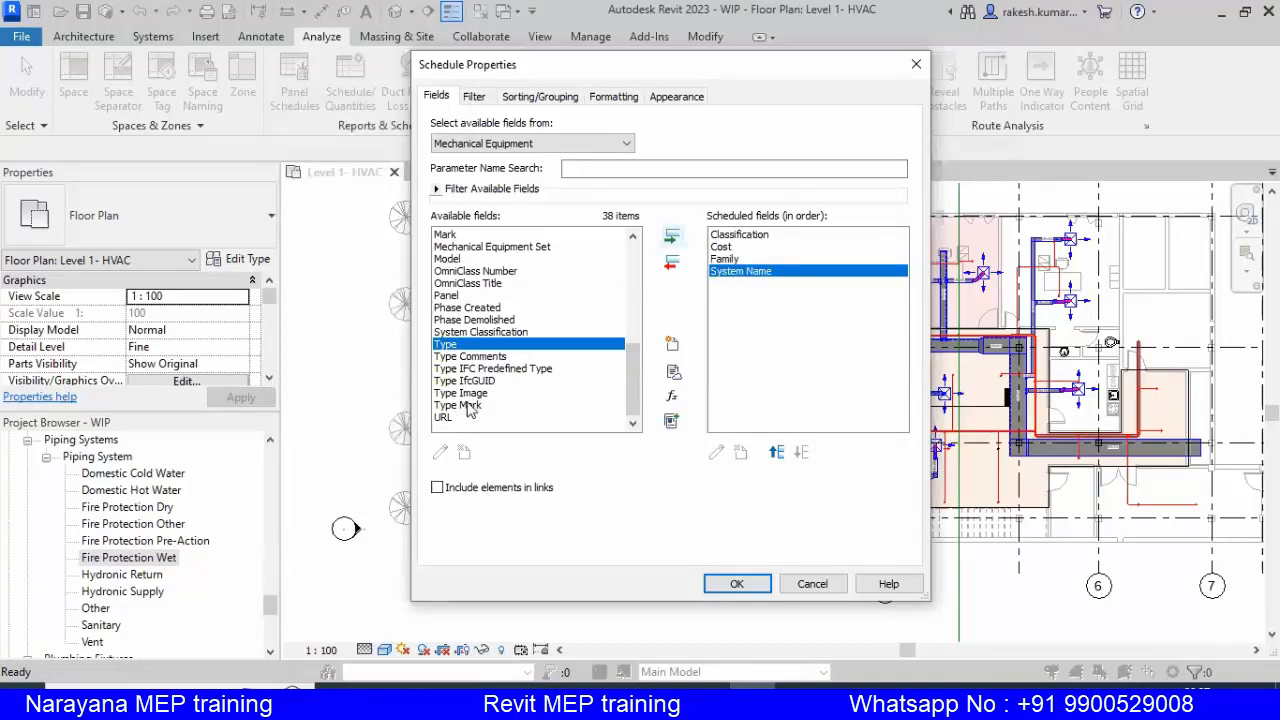
click(671, 238)
scroll(490, 338, up, 3)
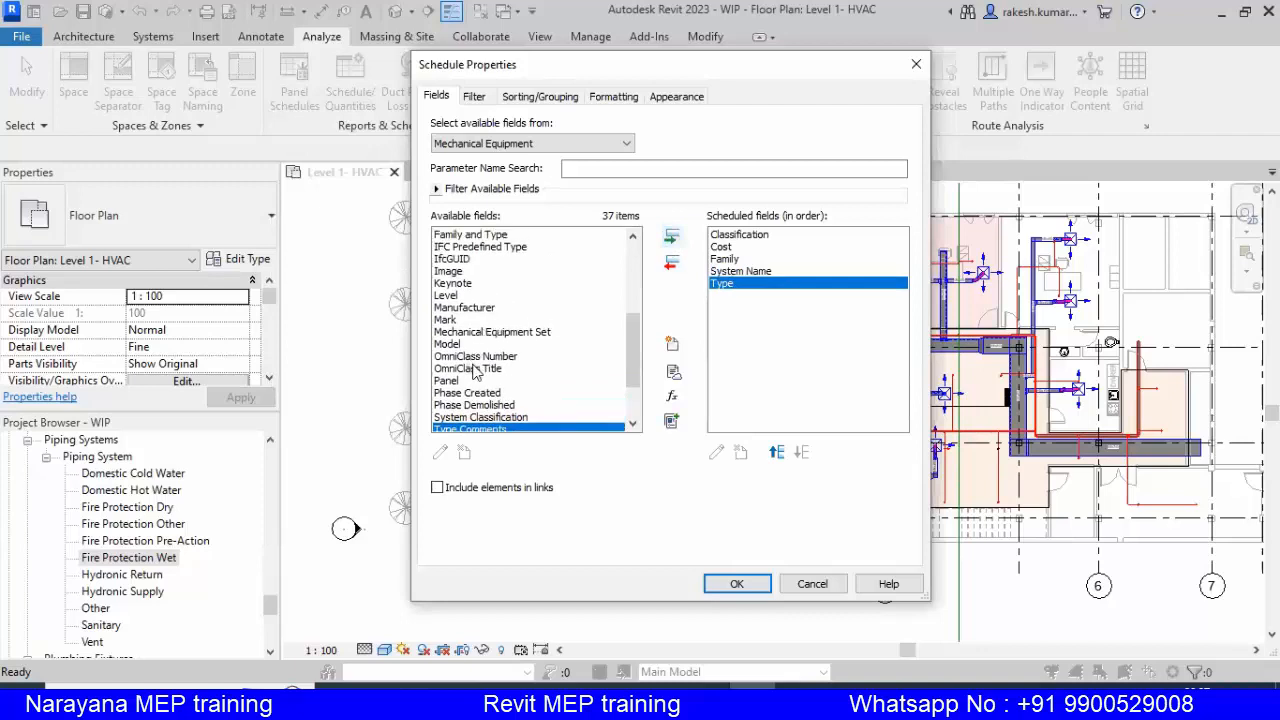
click(464, 307)
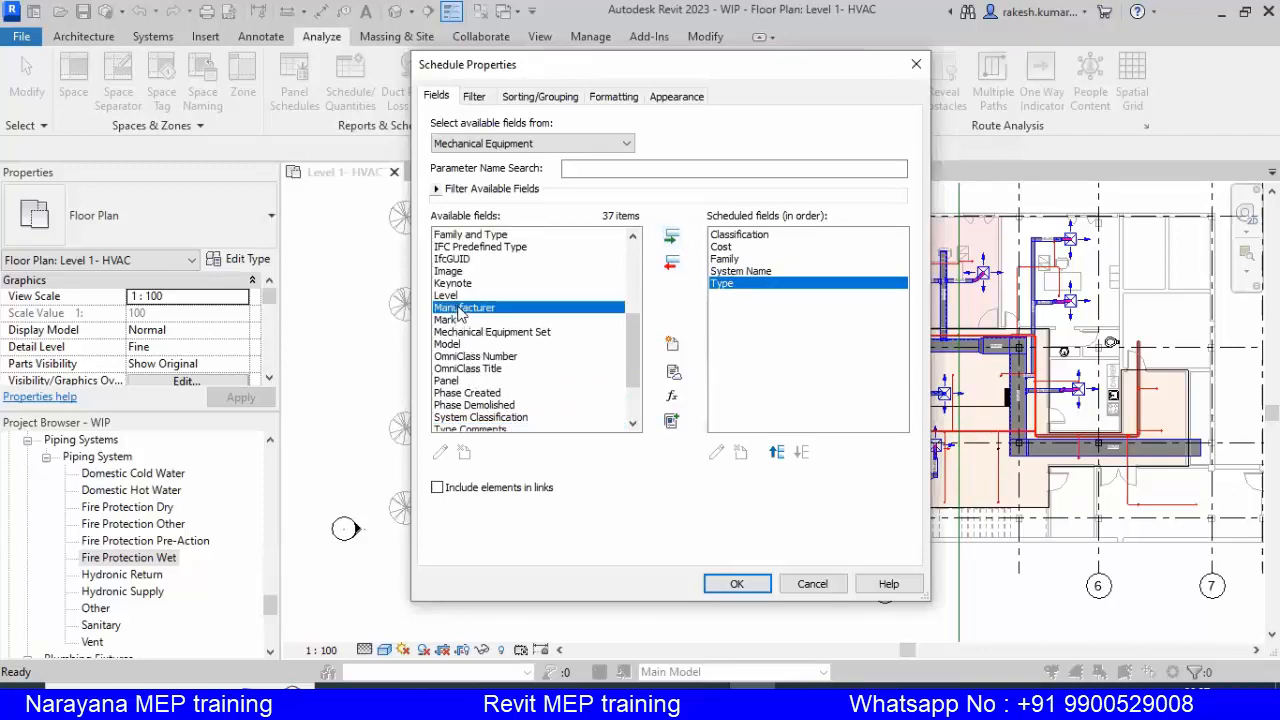
click(671, 237)
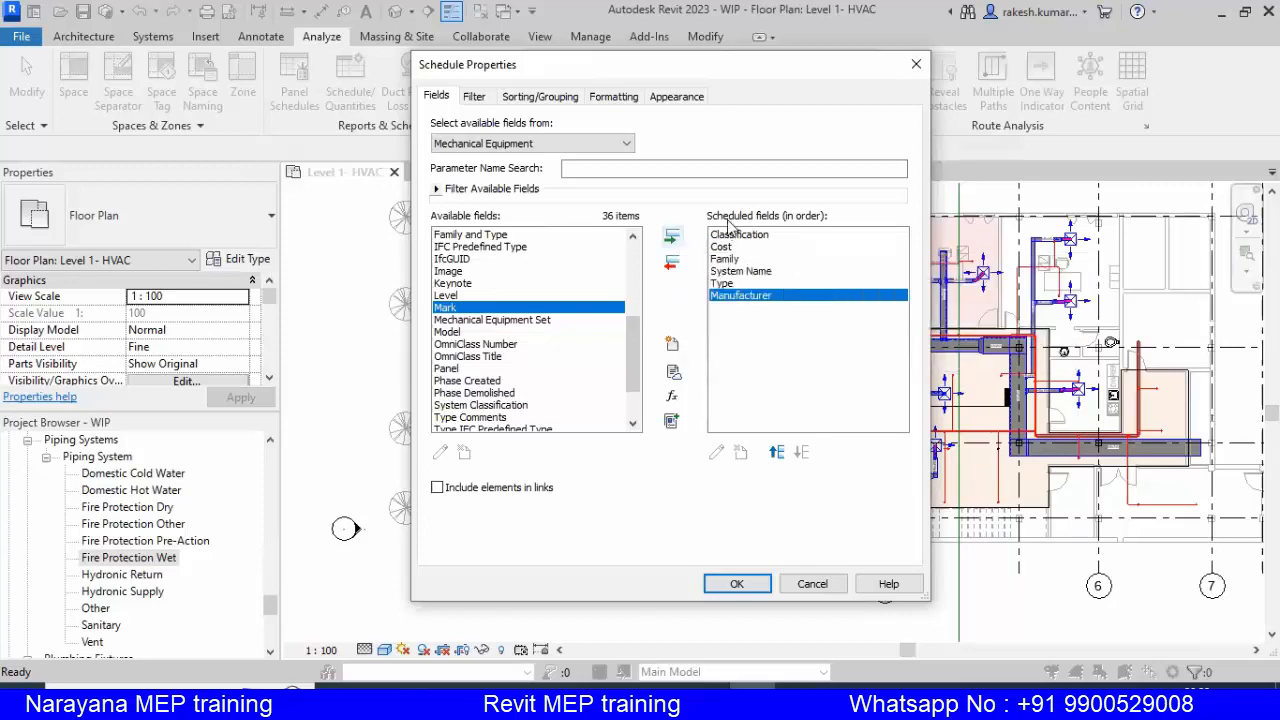
Reorder the scheduled fields so that Type sits between Family and System Name
click(721, 283)
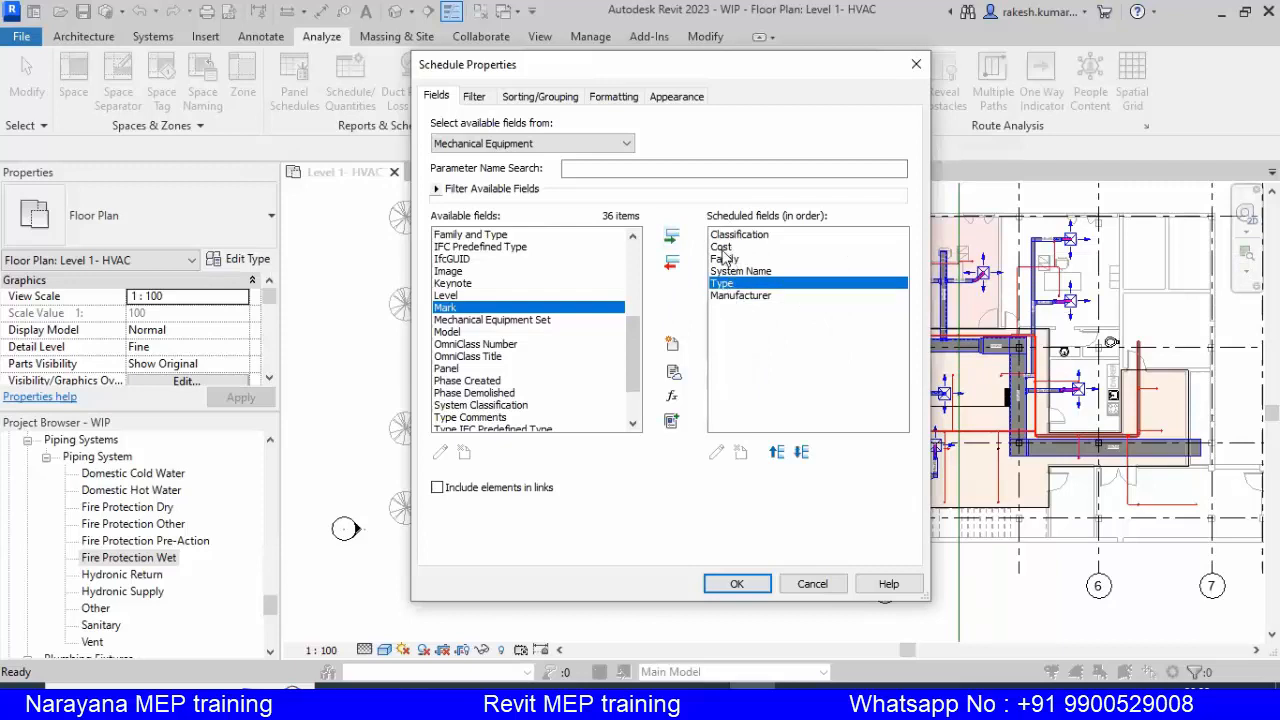
click(777, 452)
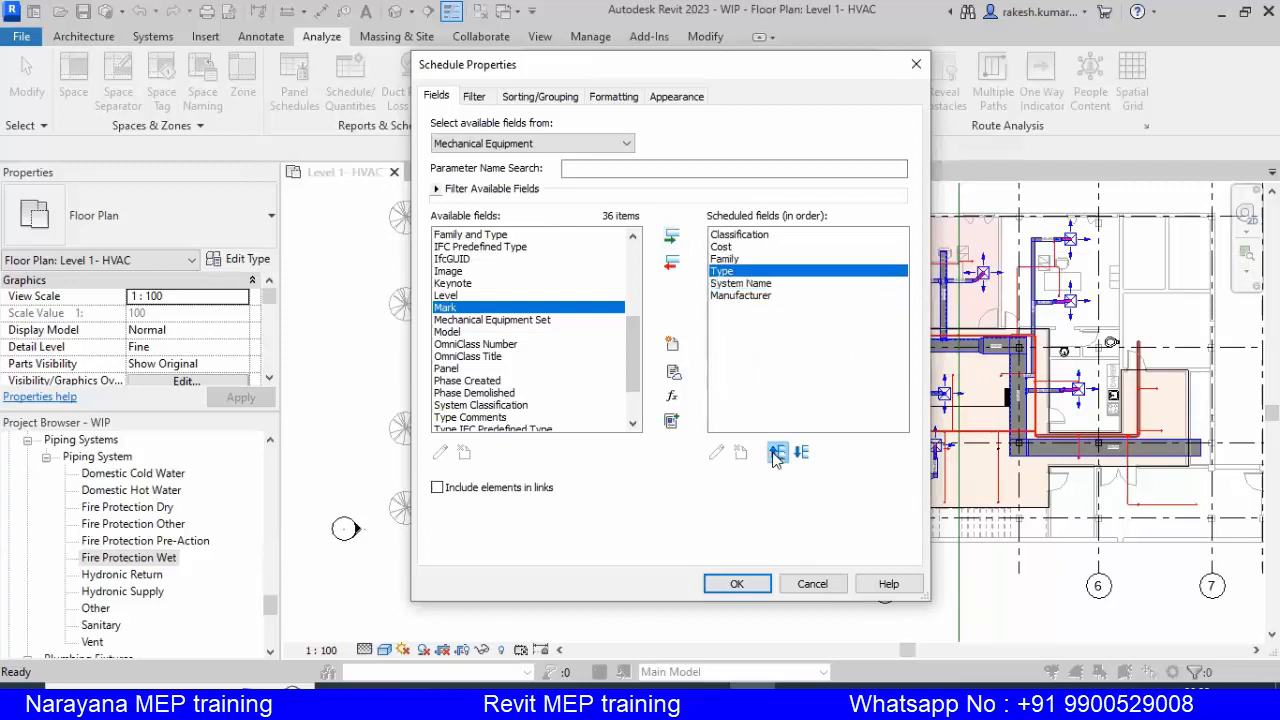
click(777, 452)
click(801, 452)
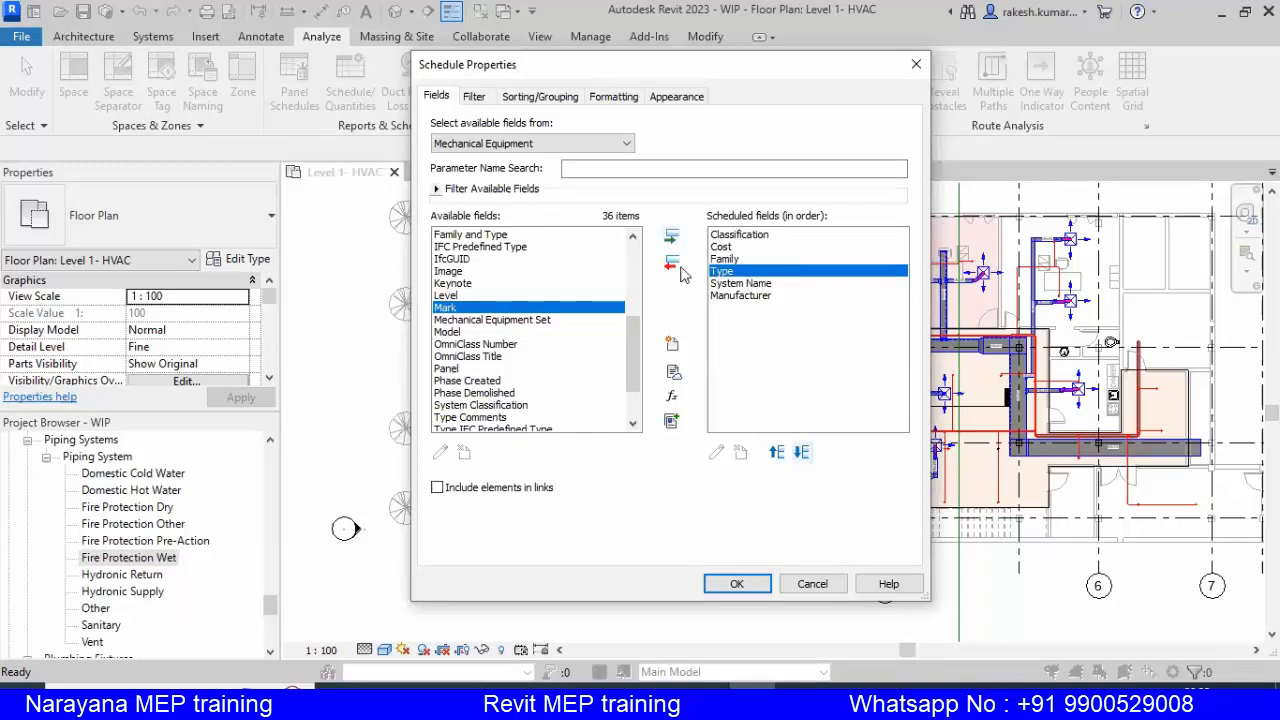
Remove Manufacturer from the scheduled fields and add it back at the end of the list
click(746, 283)
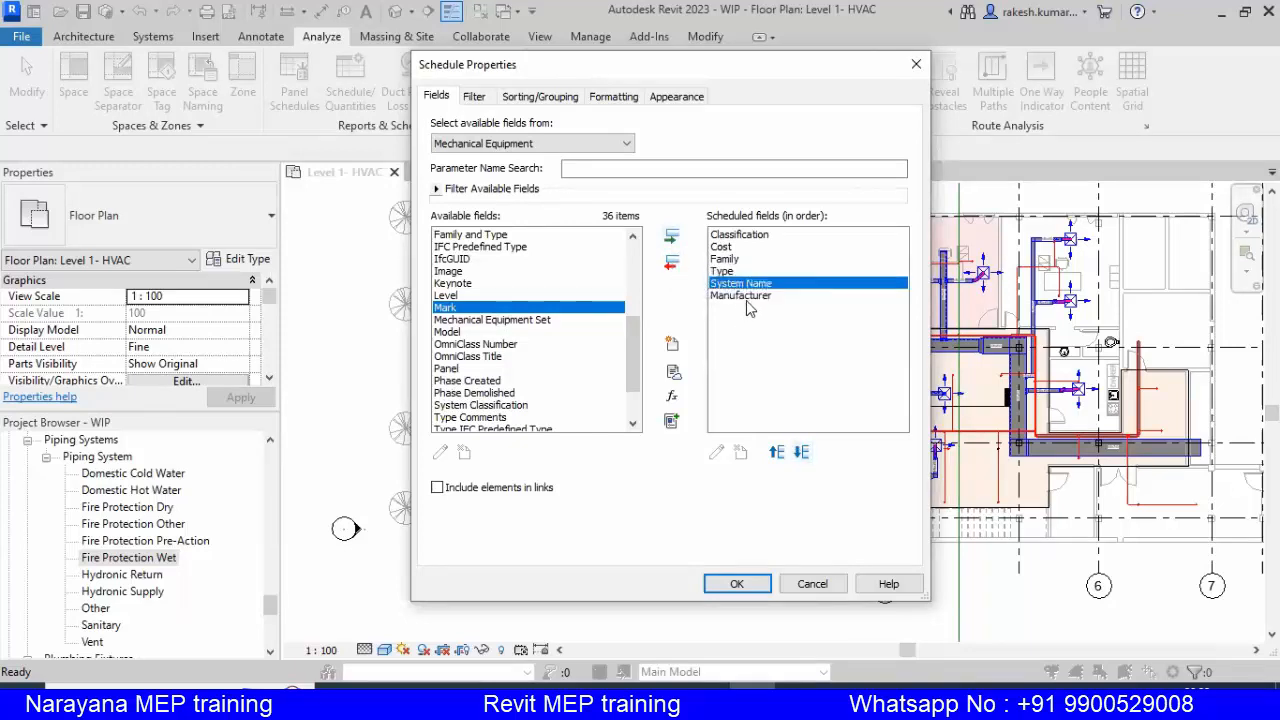
click(749, 297)
click(671, 263)
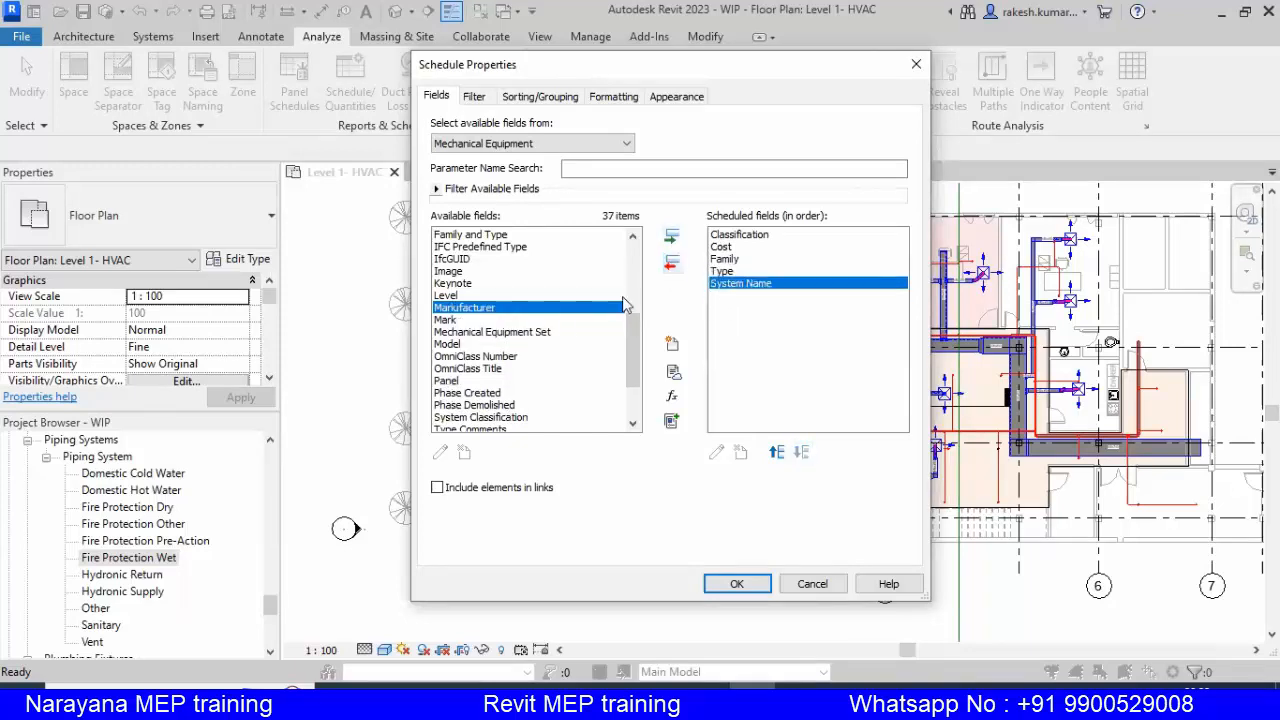
click(671, 238)
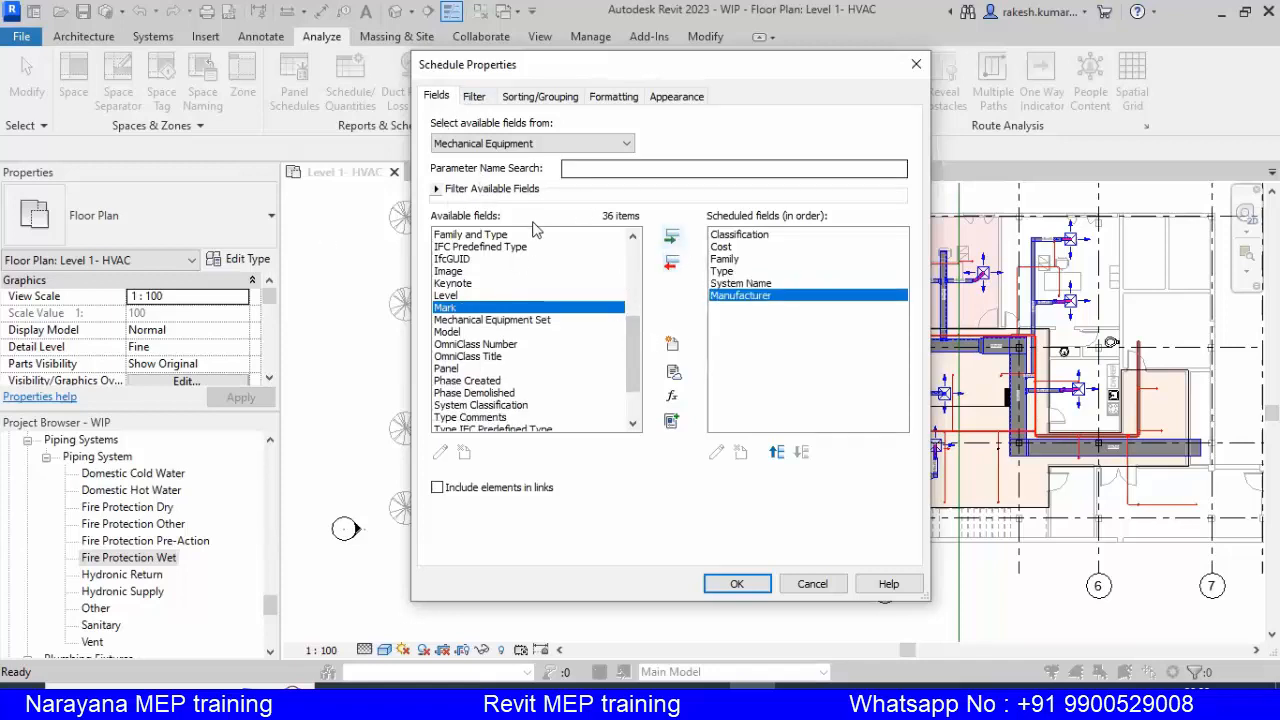
Keep Mechanical Equipment as the field source and filter the schedule by Classification equals Pump and Cost equals Price
click(505, 145)
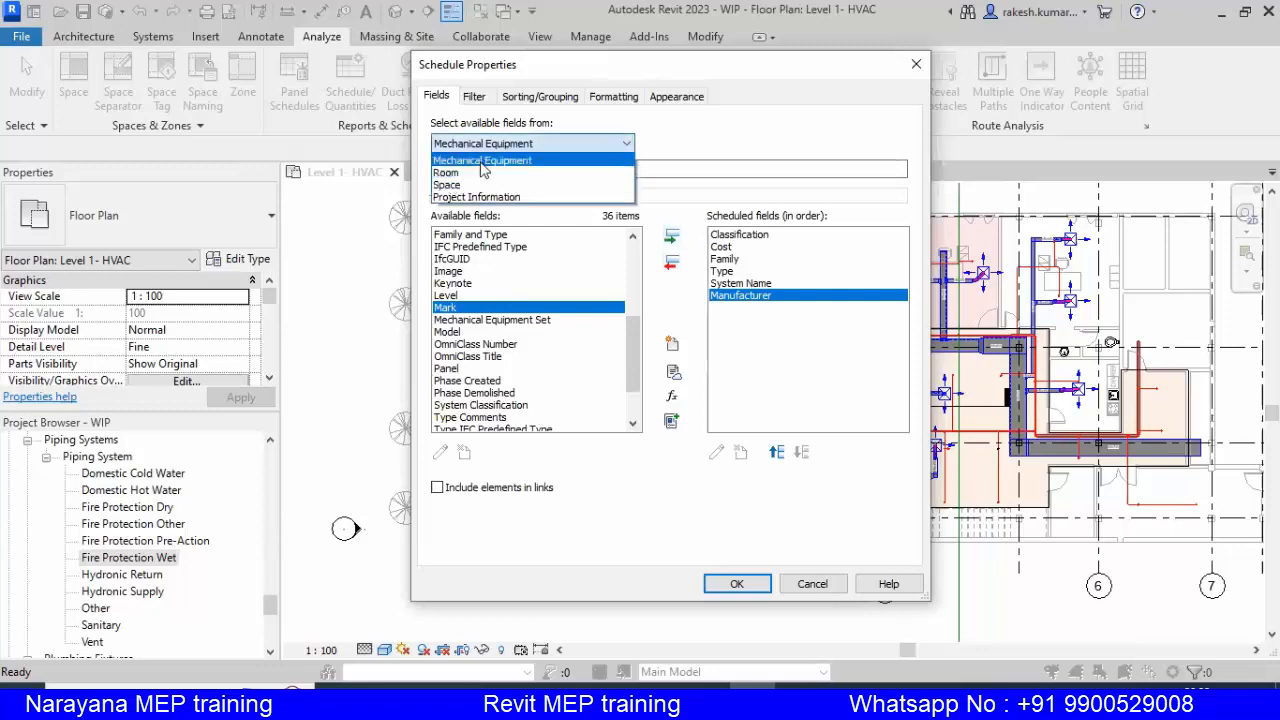
click(485, 158)
click(474, 97)
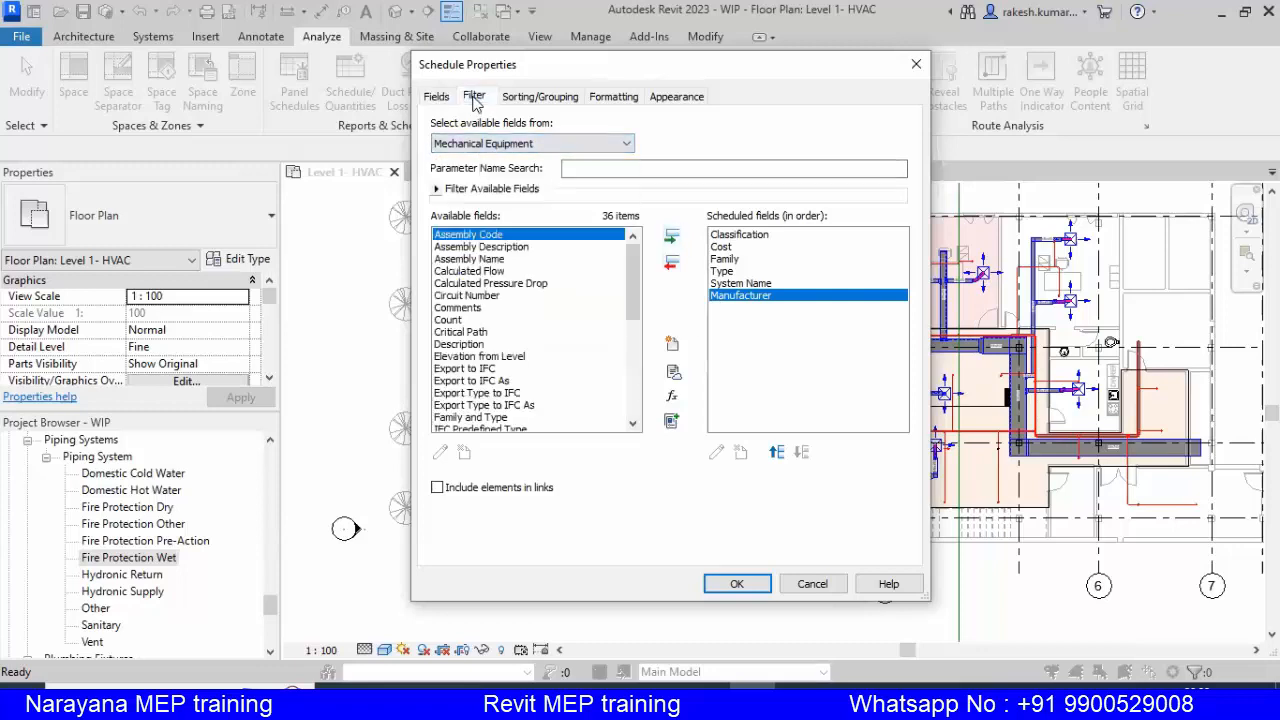
click(551, 126)
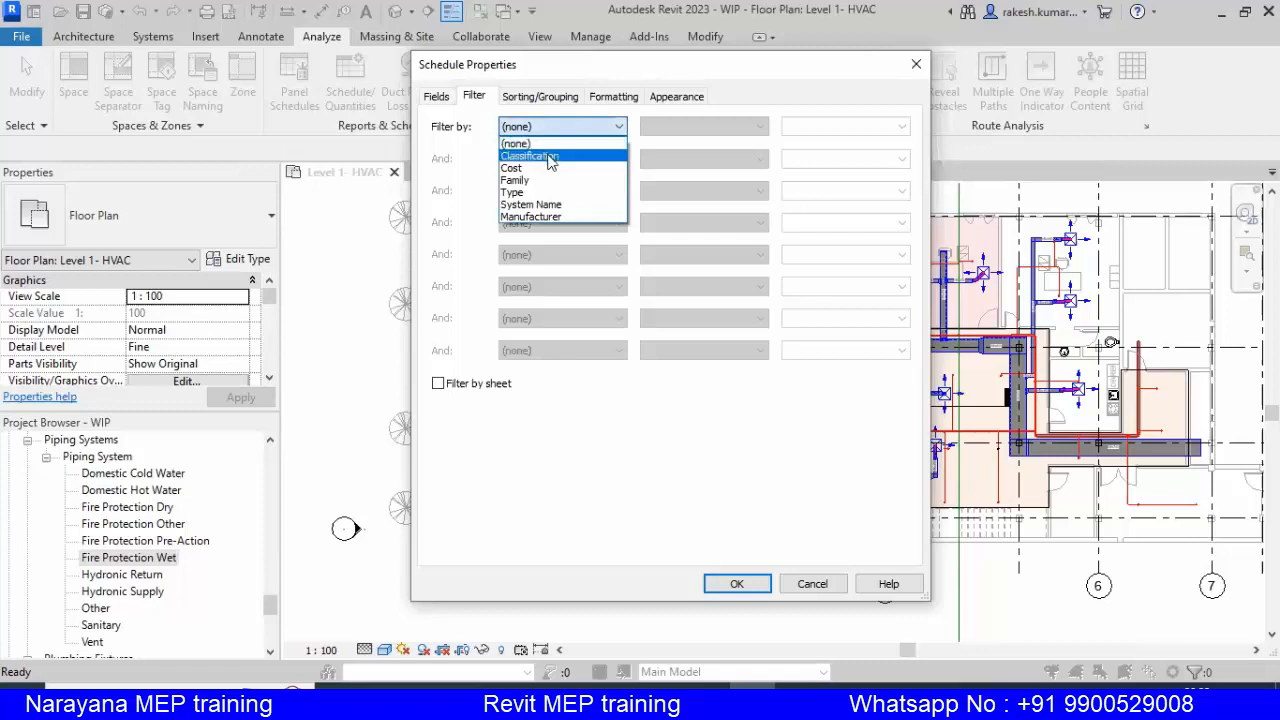
click(549, 157)
click(545, 160)
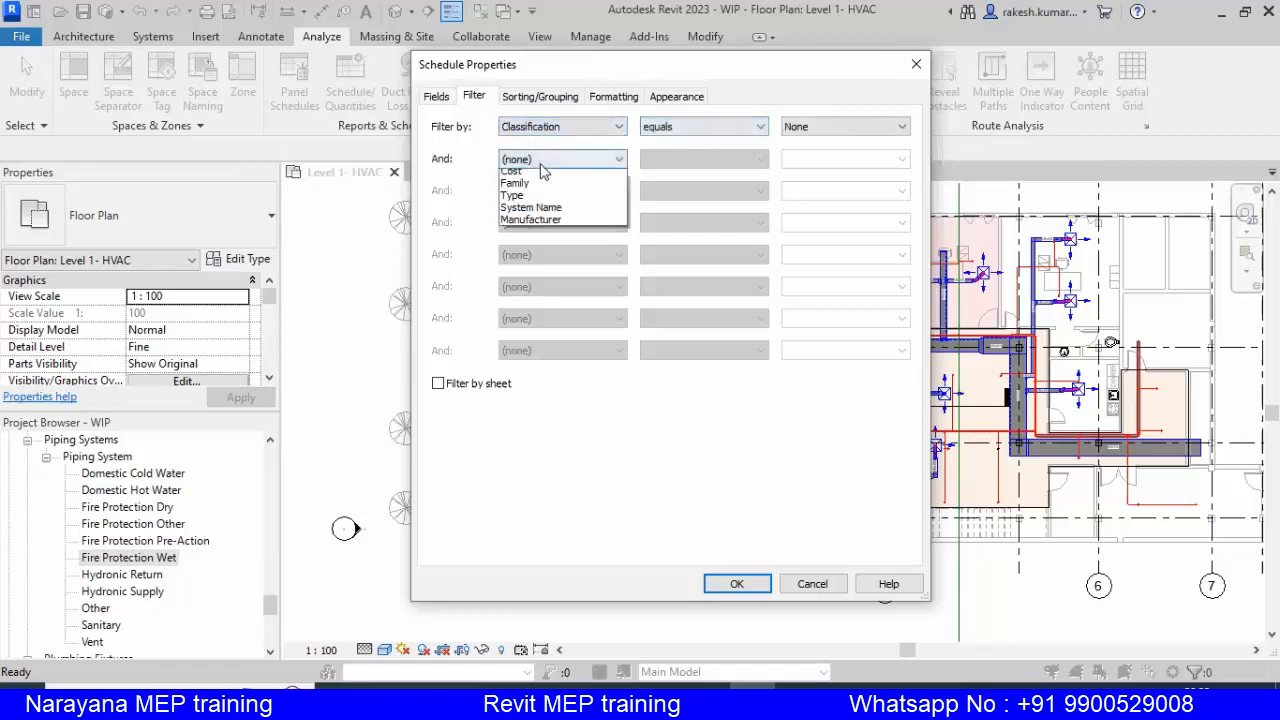
click(541, 203)
click(823, 160)
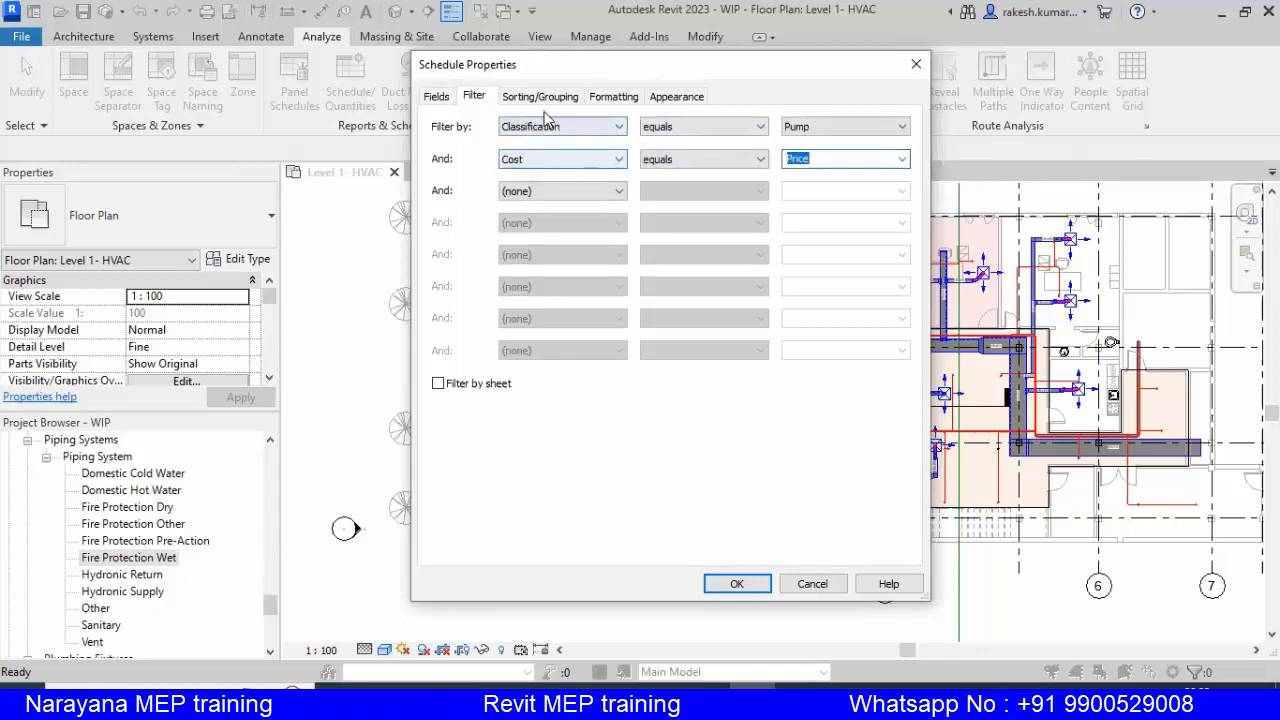
Try to open the schedule's sorting and grouping settings, and discard the new mechanical equipment schedule
click(541, 100)
click(756, 350)
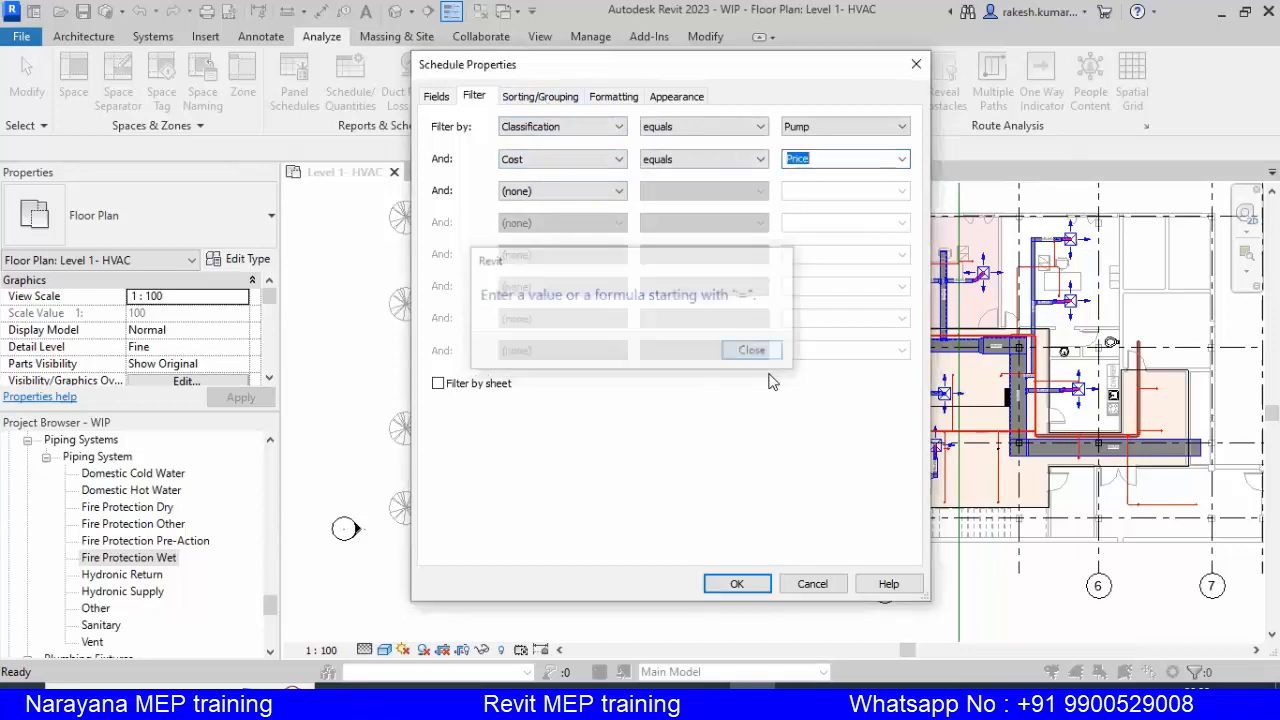
click(812, 583)
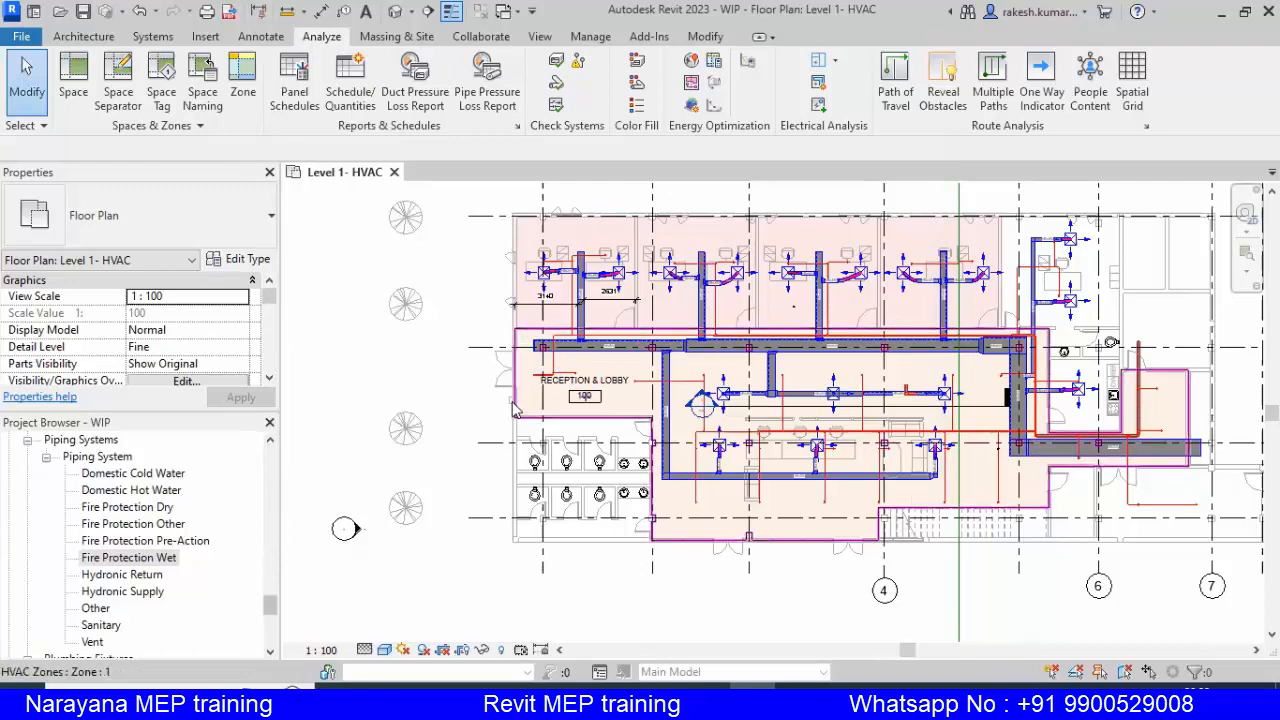
Tag the horizontal pipe above the 500x500 duct near Reception & Lobby by category, with an attached-end leader
scroll(545, 387, up, 2)
scroll(545, 387, up, 3)
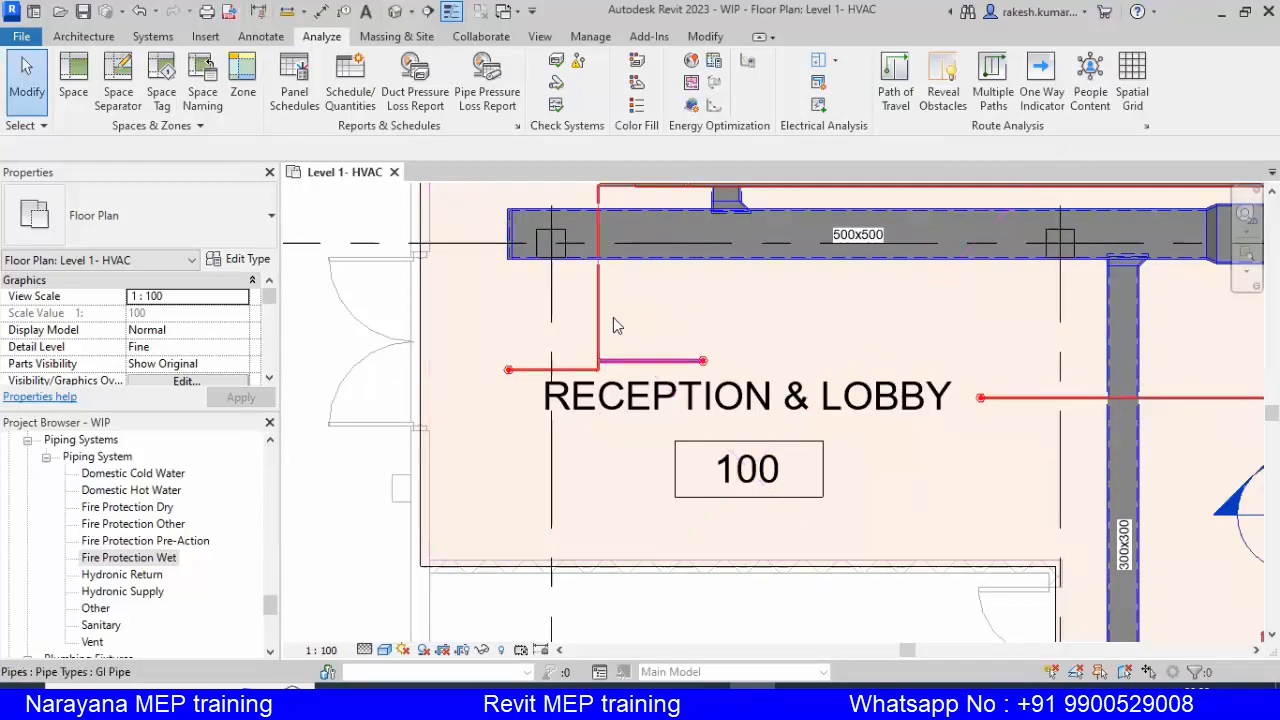
middle_drag(612, 347, 544, 476)
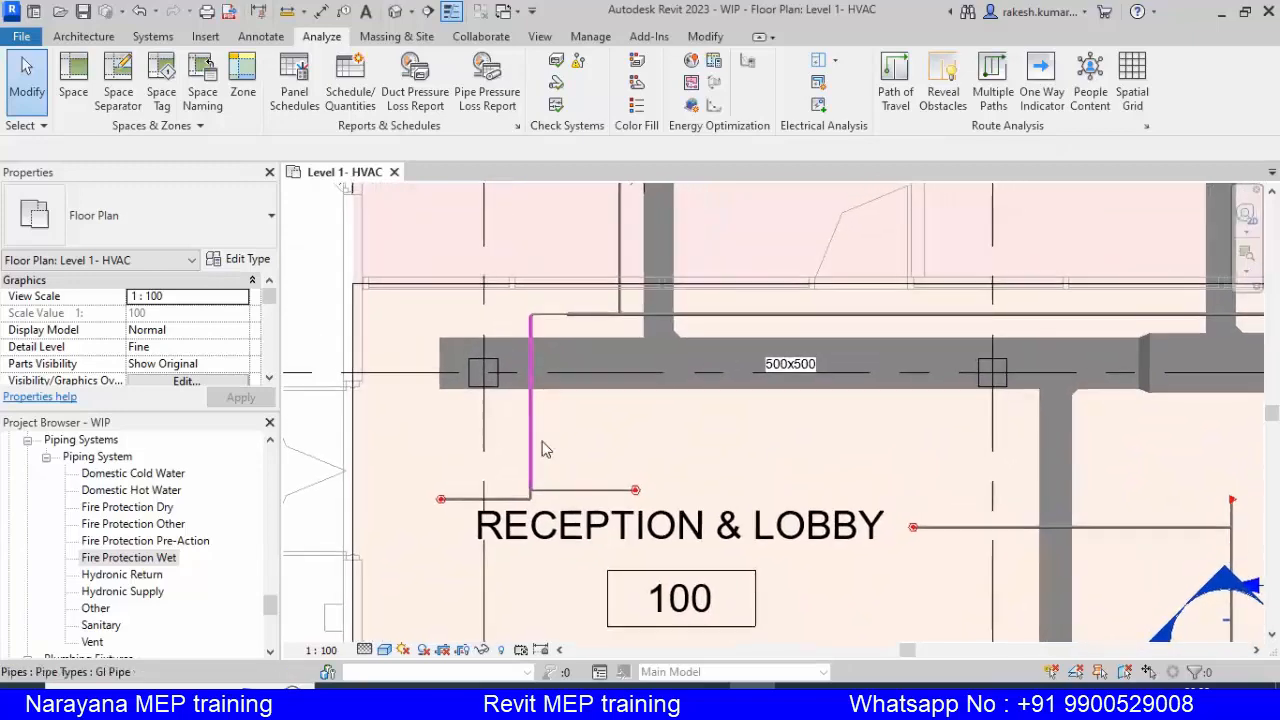
scroll(565, 371, down, 1)
scroll(578, 333, up, 1)
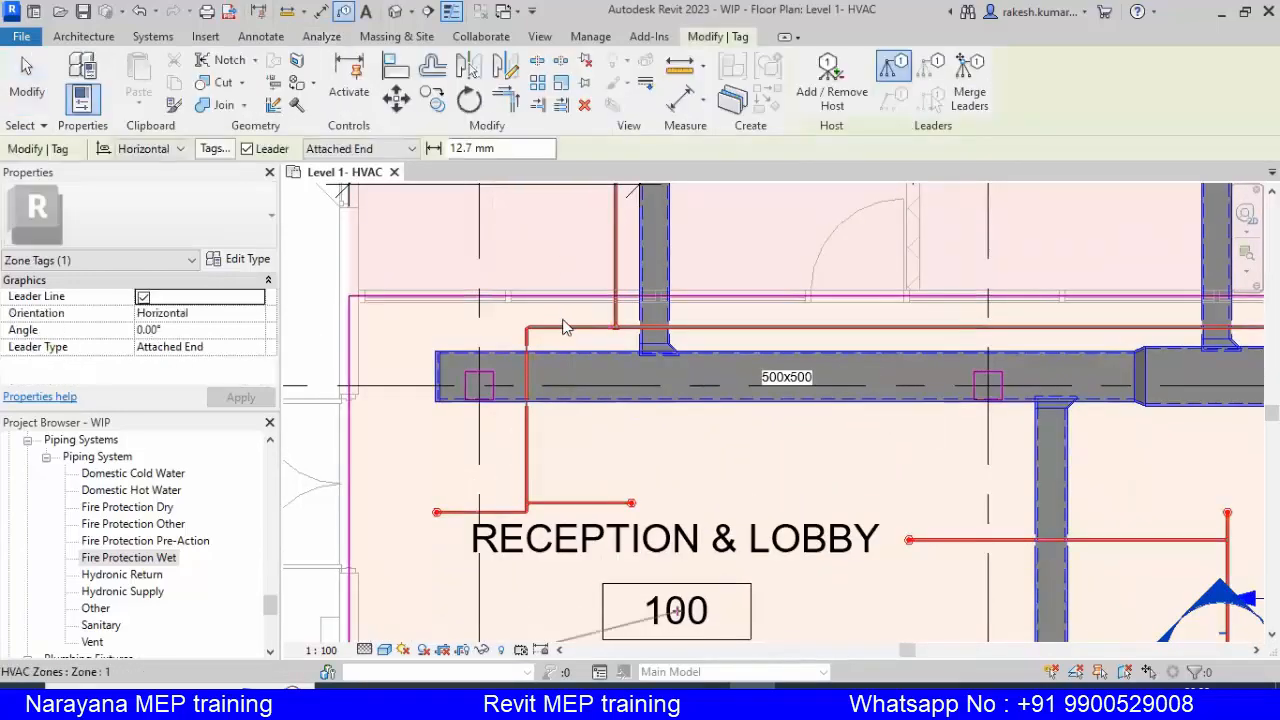
click(542, 328)
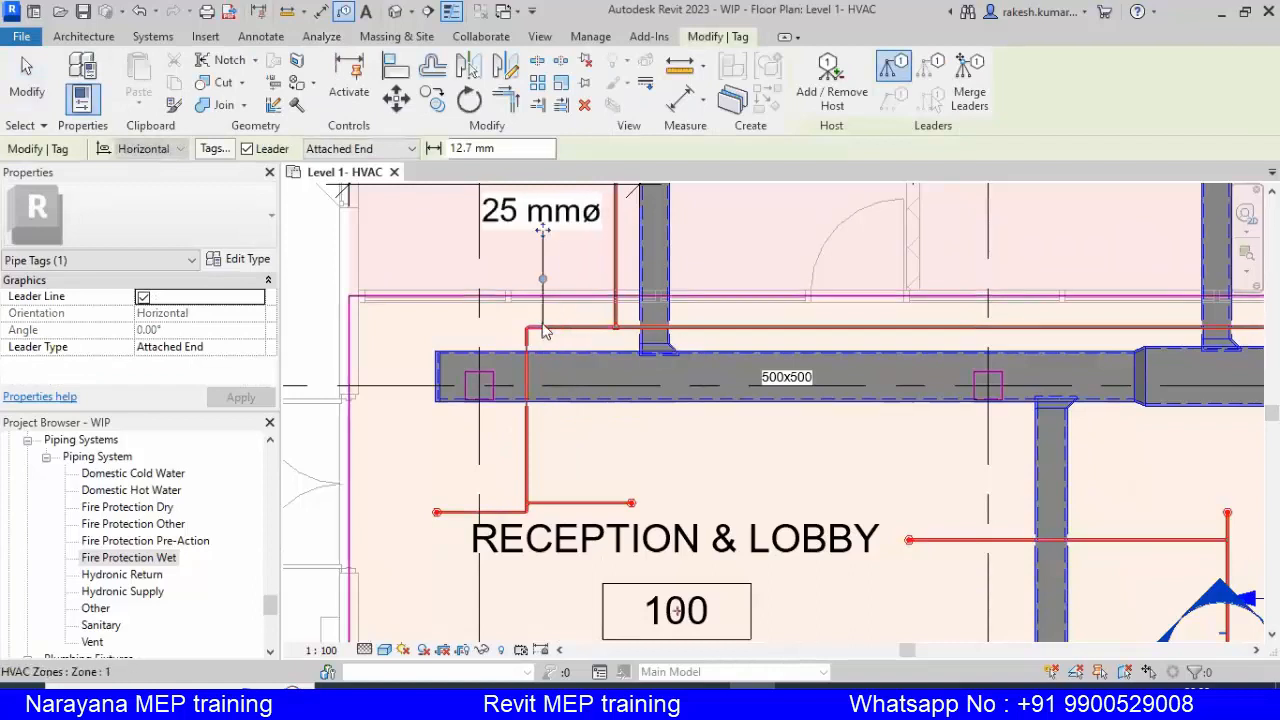
key(Escape)
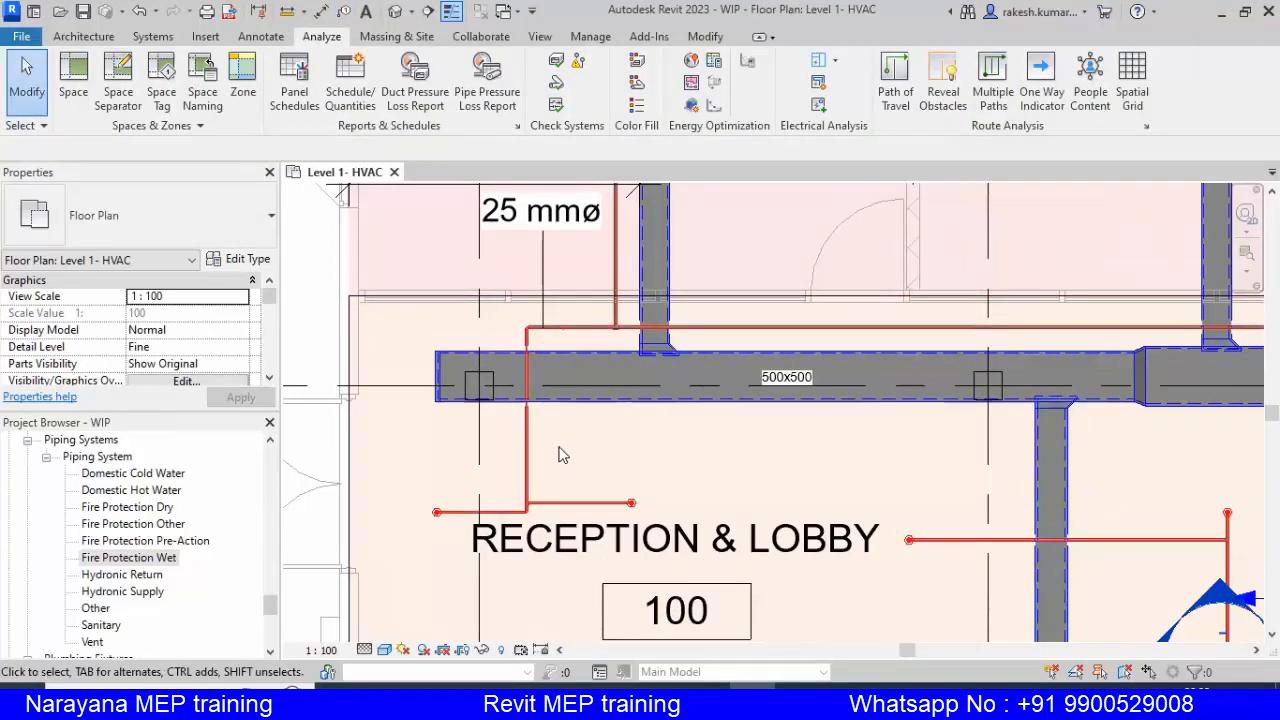
Set the Abbreviation of the Fire Protection Wet piping system type to FF
scroll(537, 377, down, 2)
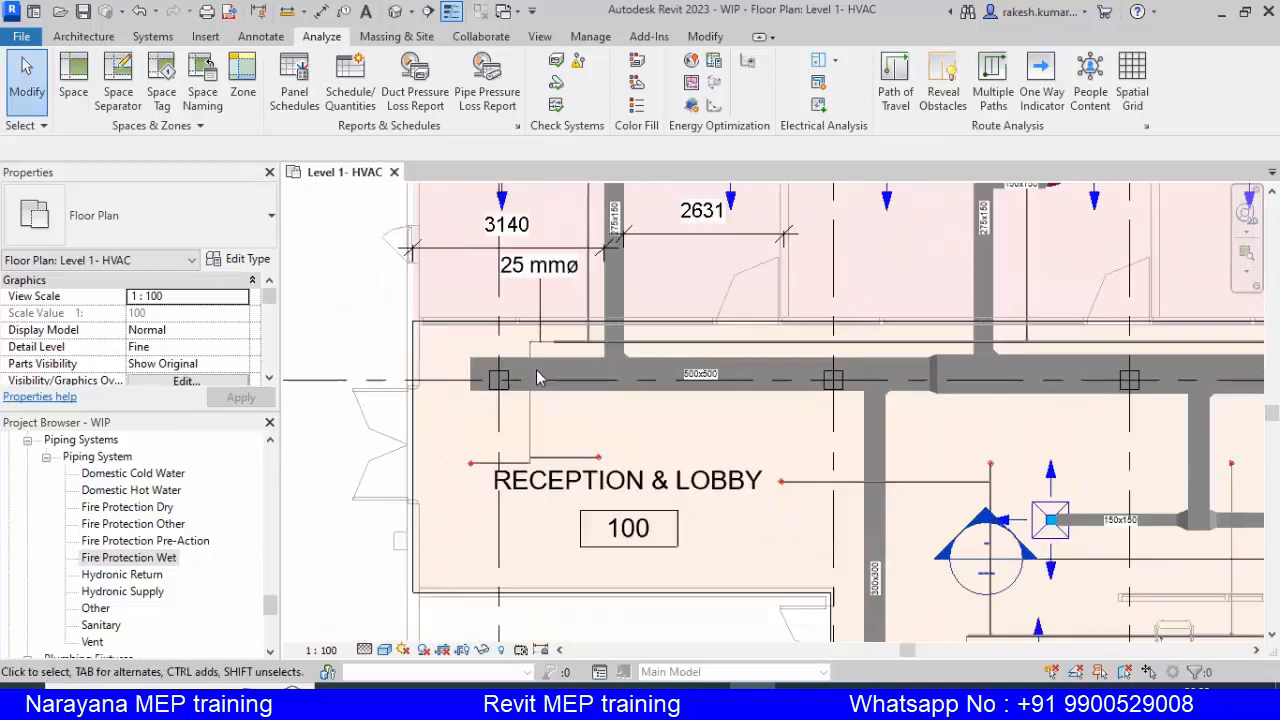
scroll(547, 457, down, 2)
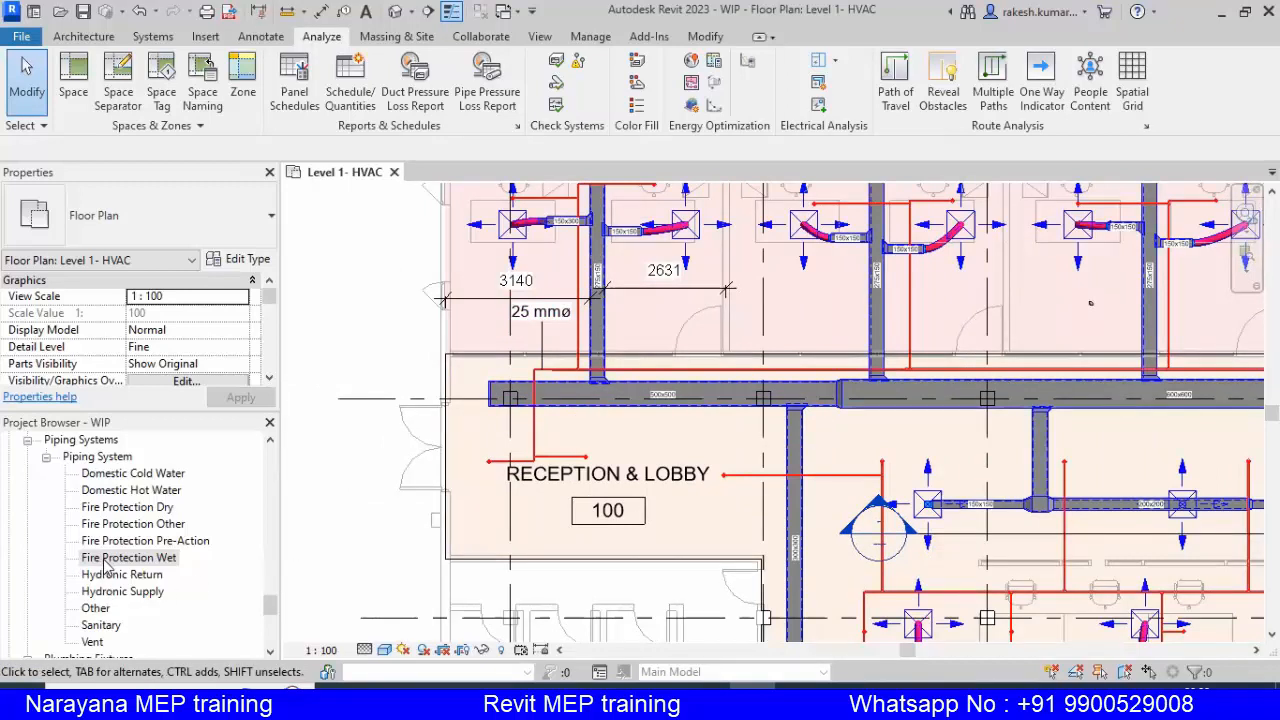
click(157, 559)
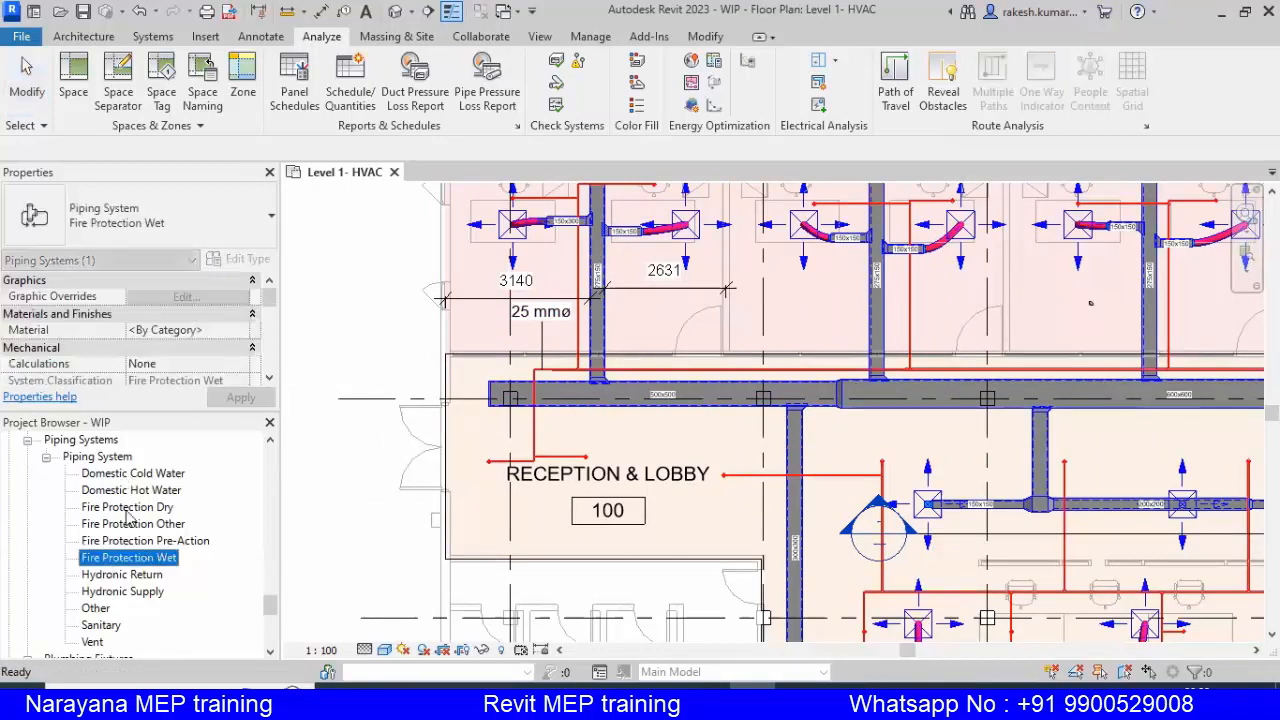
right_click(147, 565)
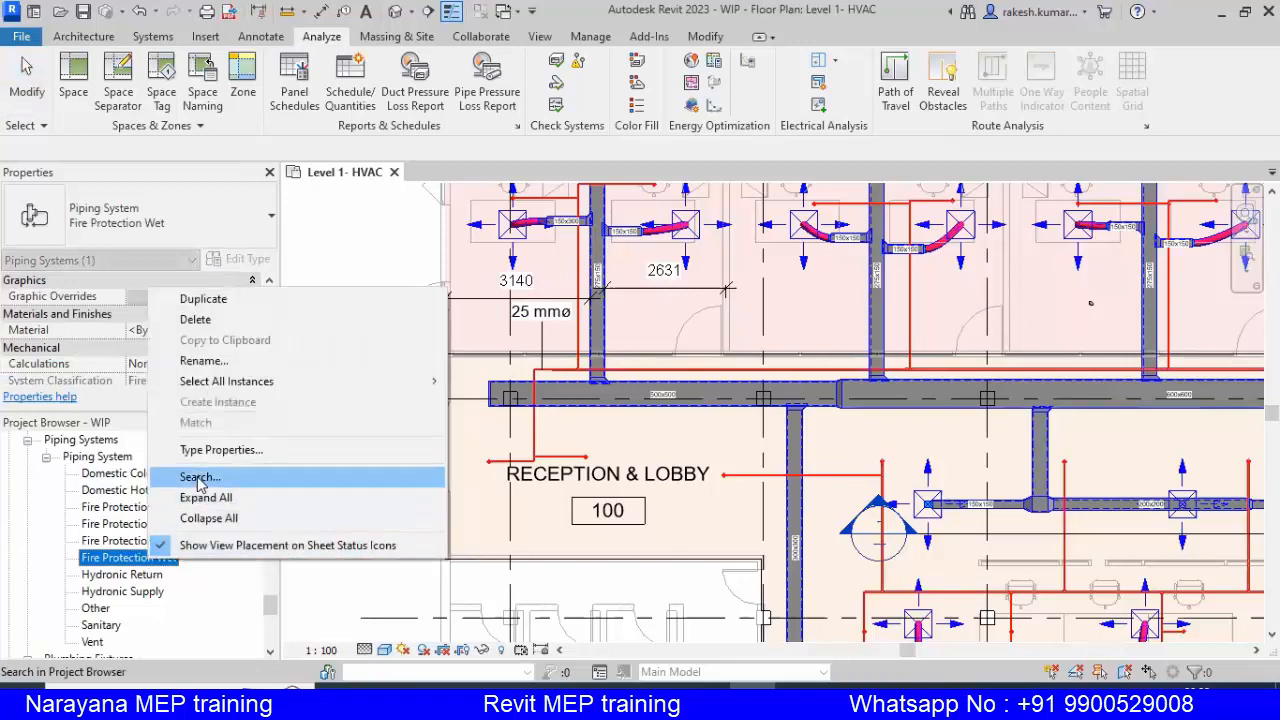
click(222, 451)
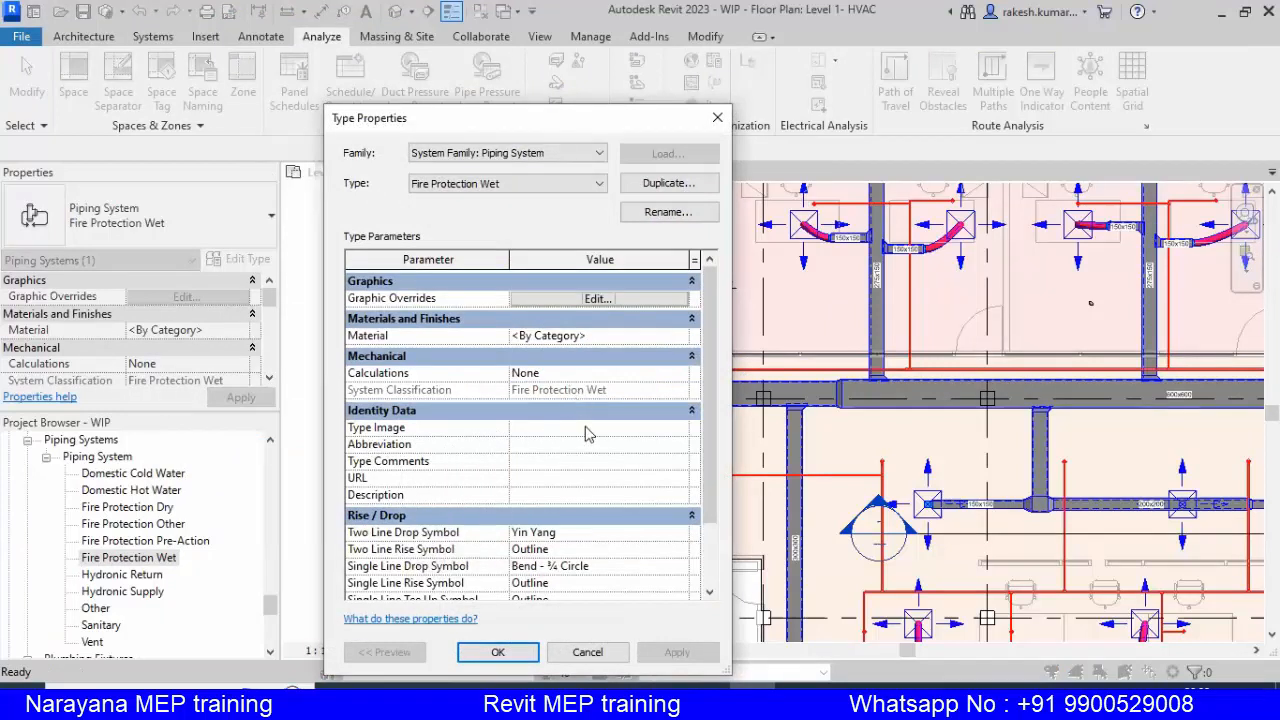
scroll(588, 432, down, 1)
click(532, 408)
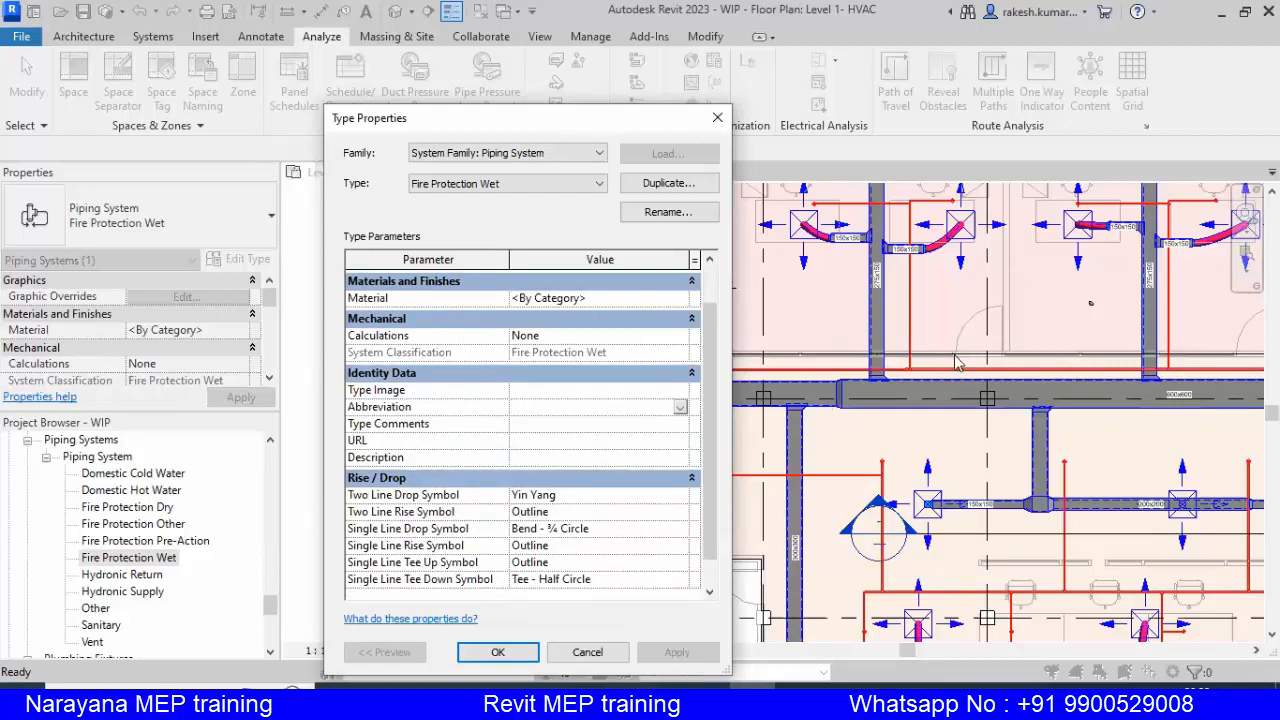
text(FF)
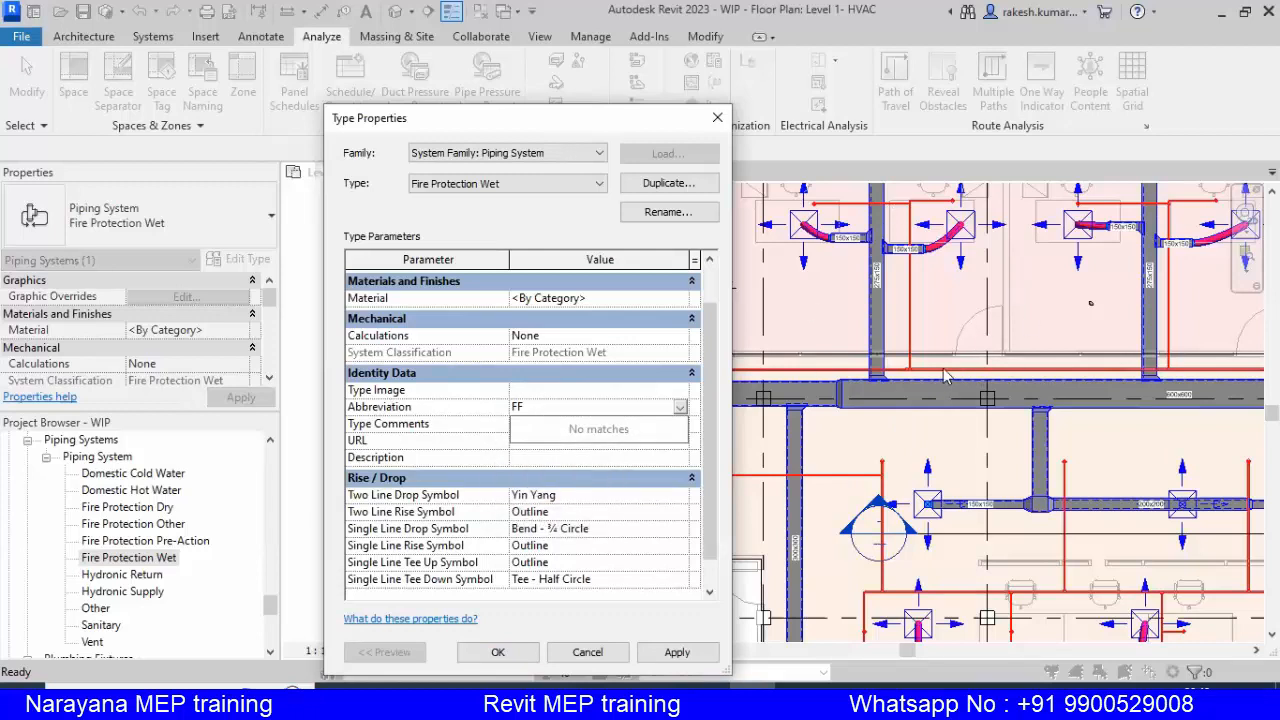
click(677, 652)
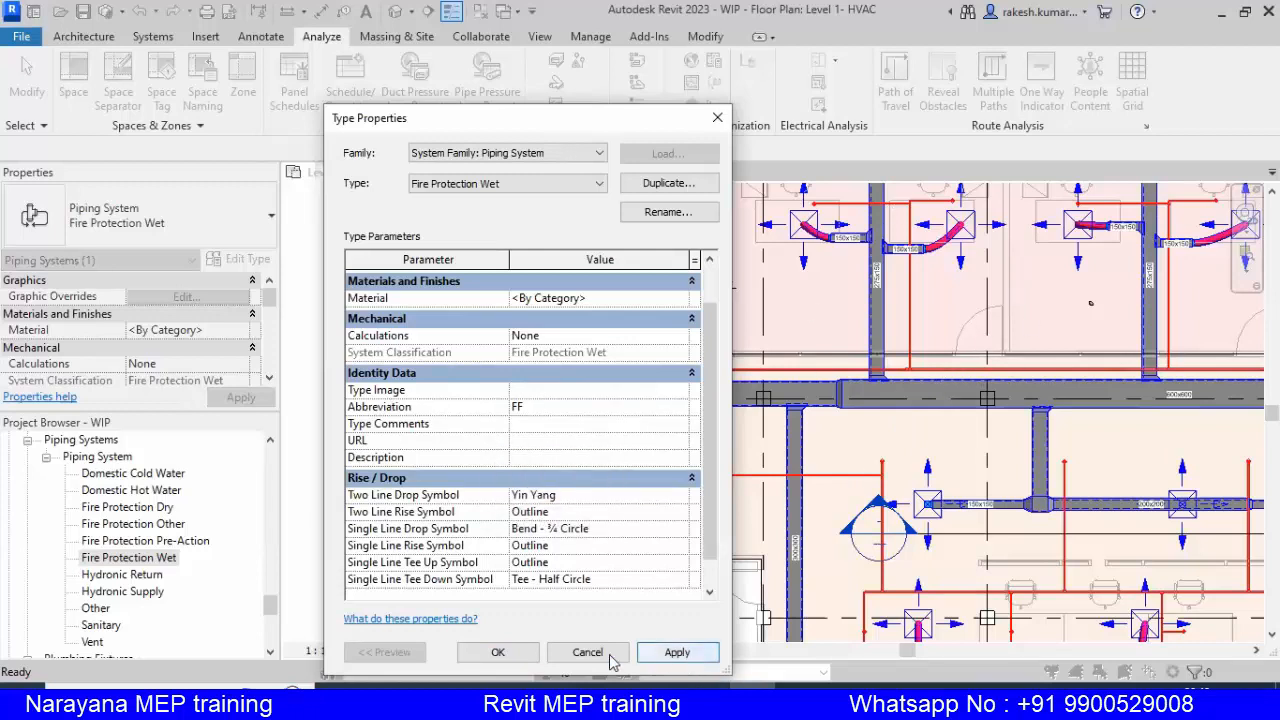
click(508, 654)
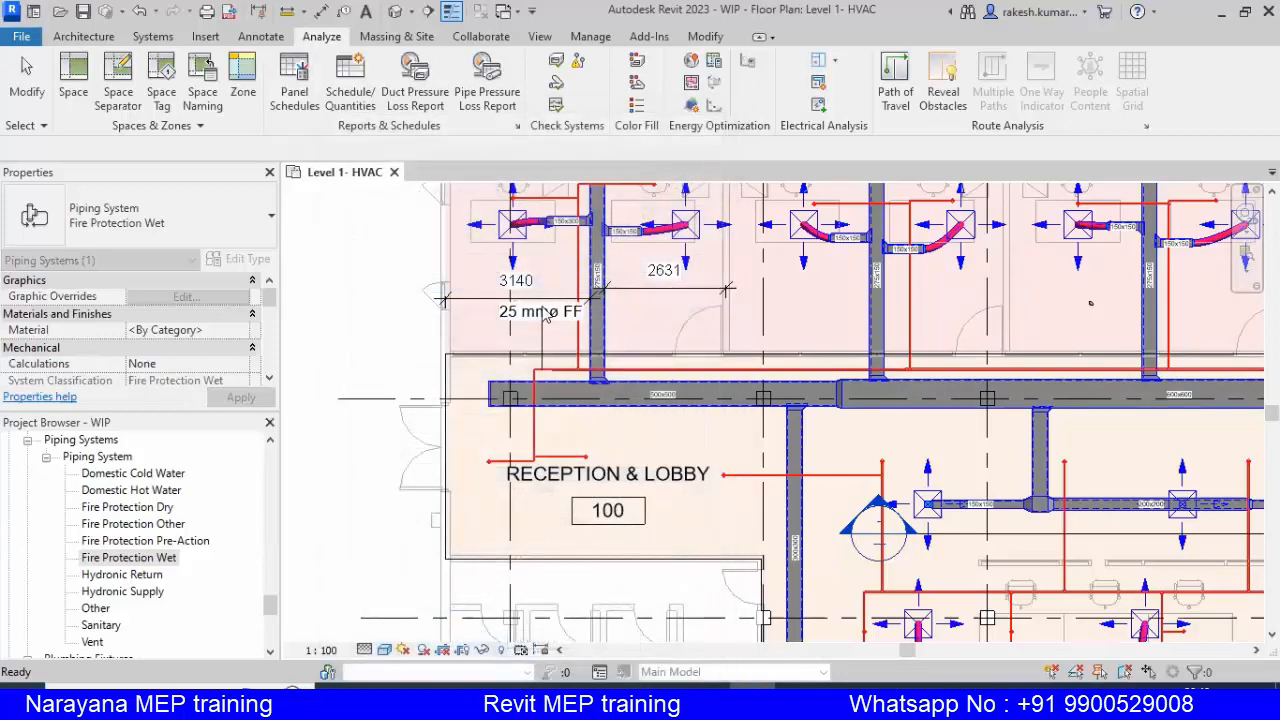
key(Escape)
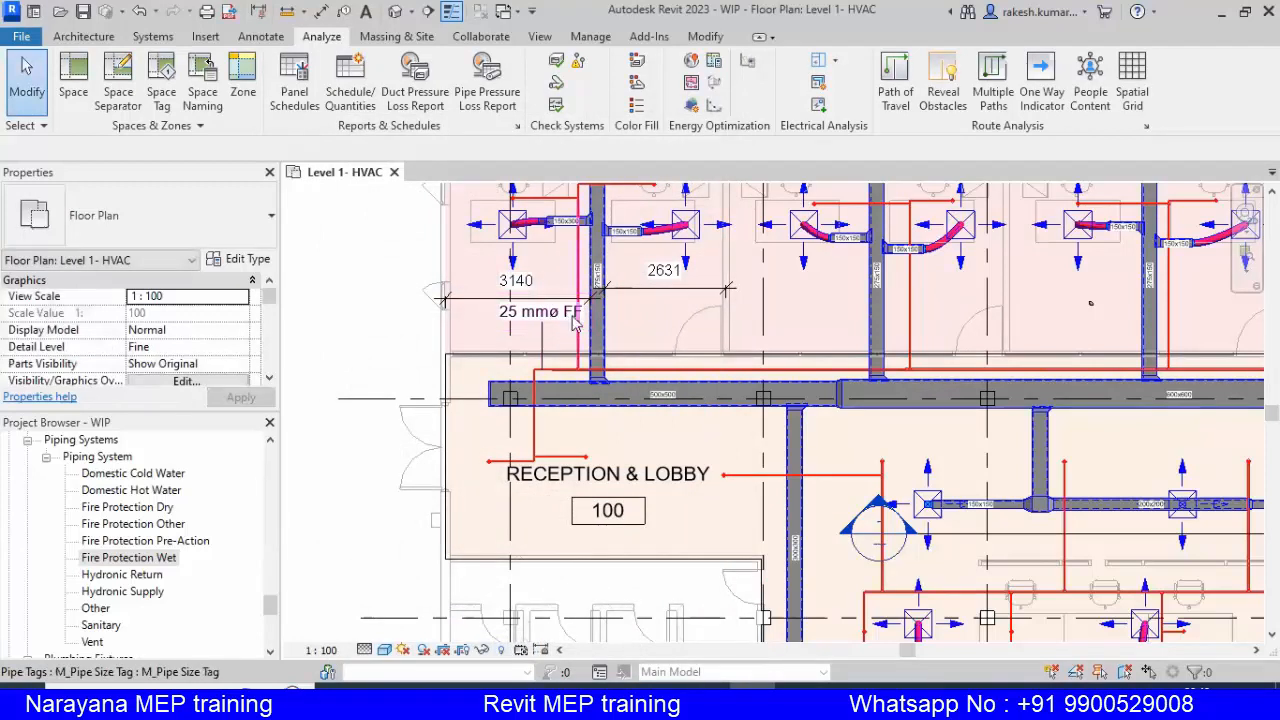
Edit the M_Pipe Size Tag family from the placed pipe tag and add a line break after Size in its label
click(541, 315)
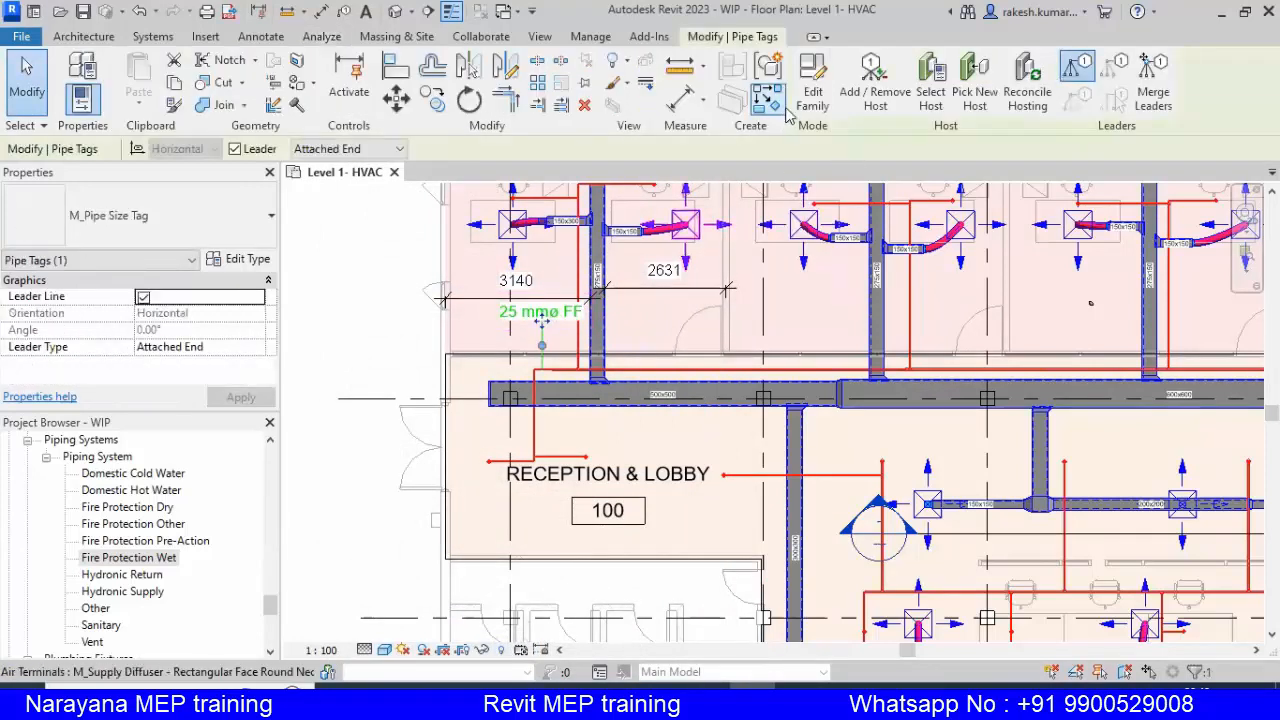
click(815, 95)
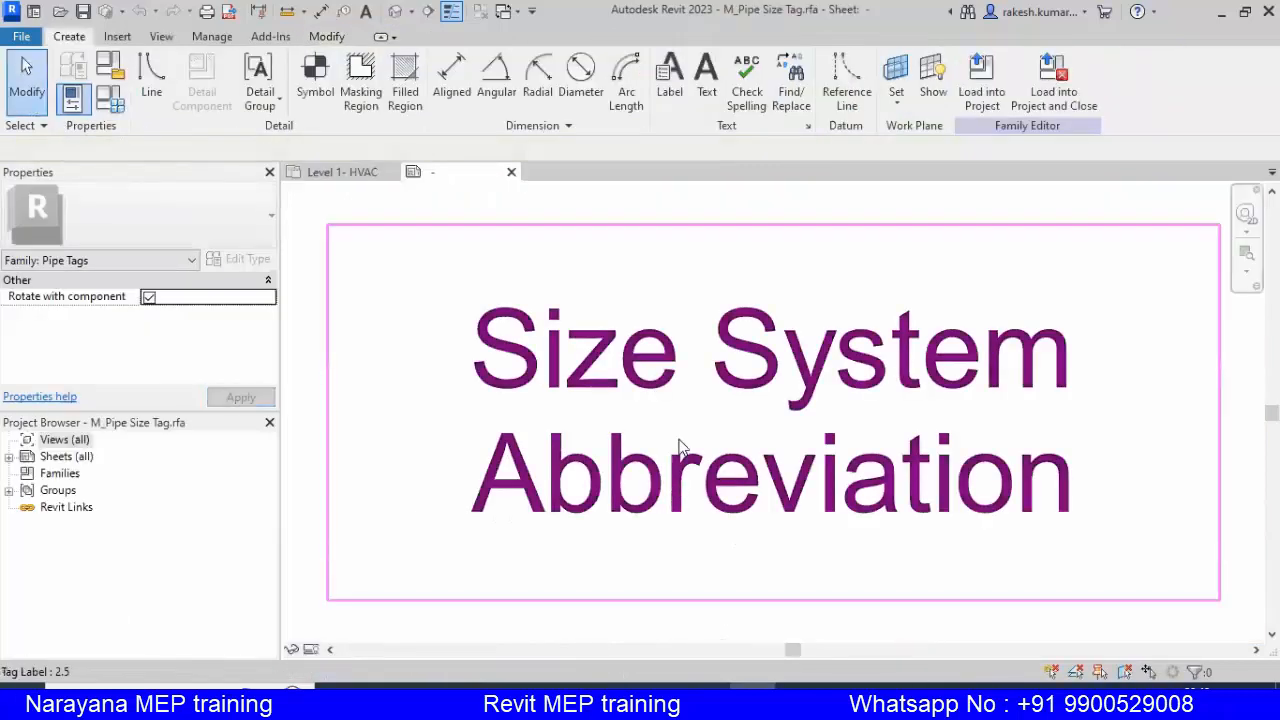
click(678, 447)
scroll(678, 445, down, 3)
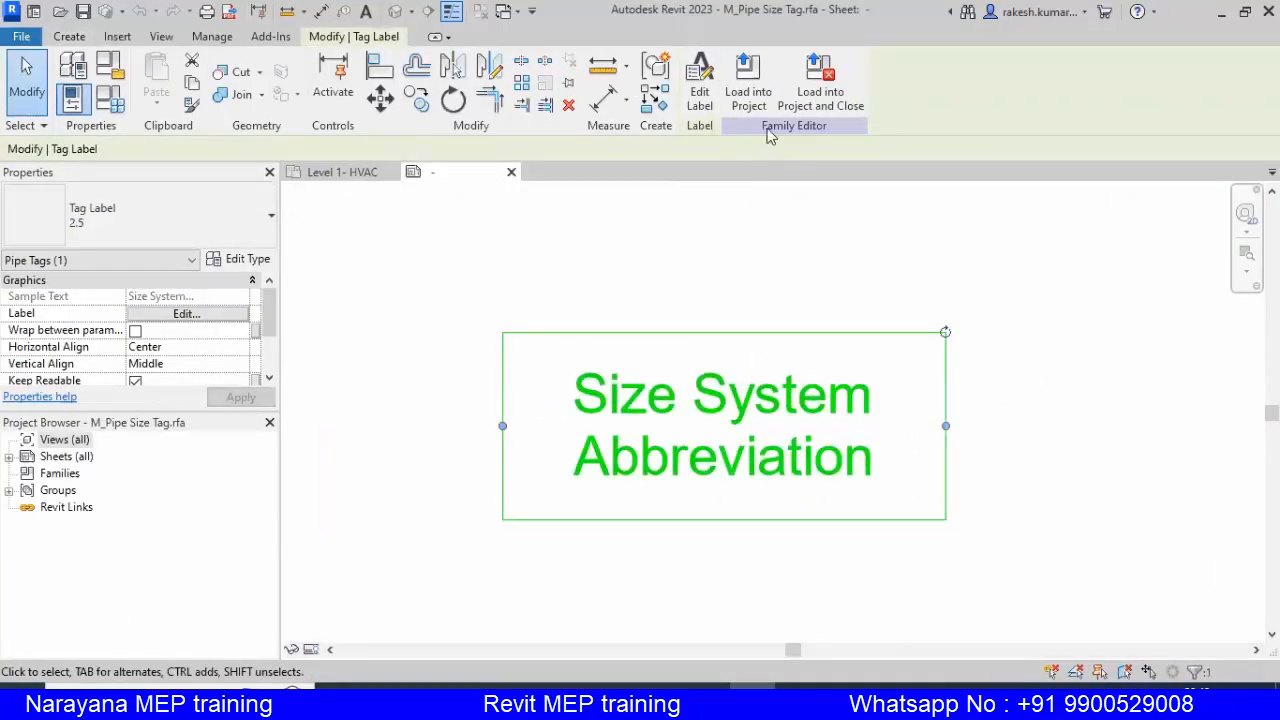
click(699, 85)
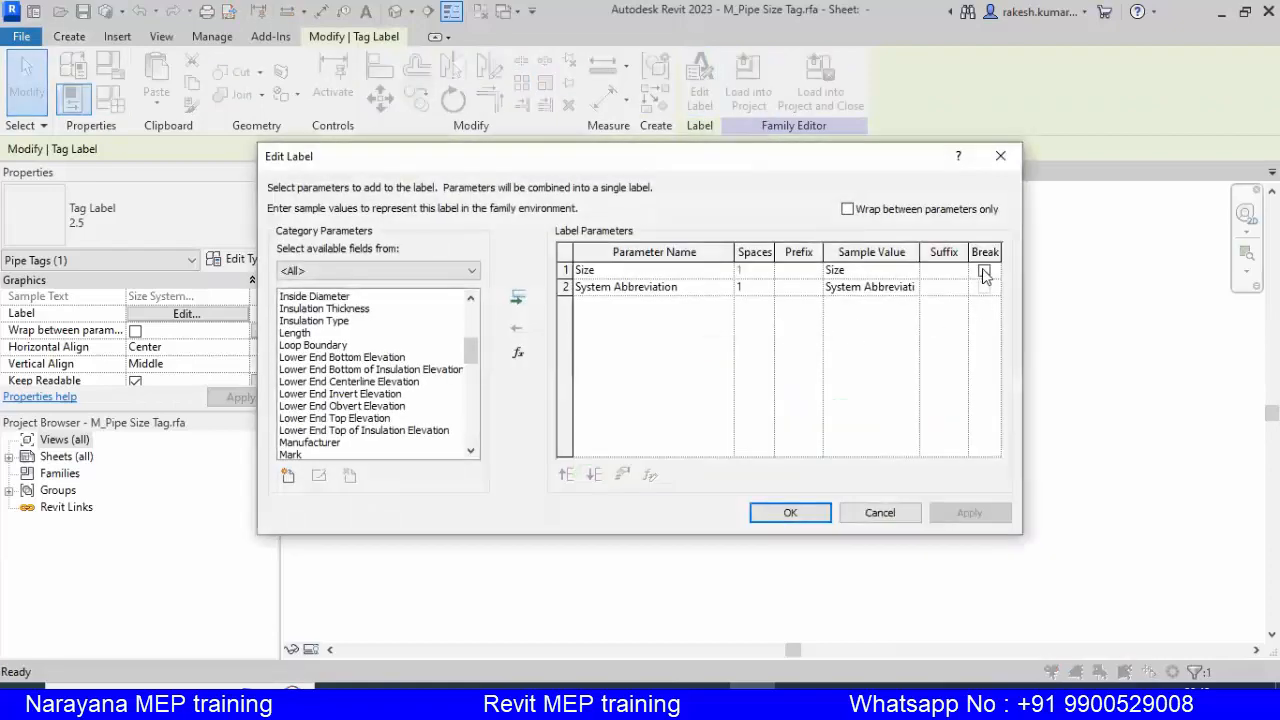
click(984, 271)
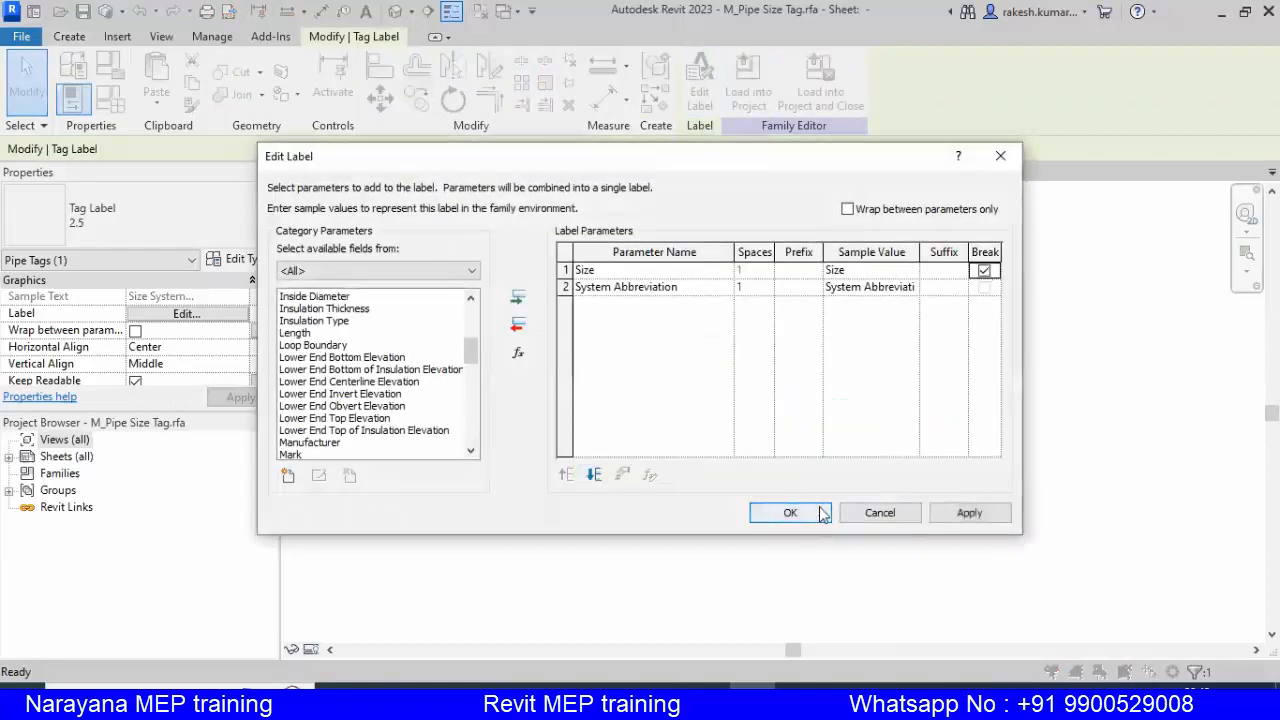
click(969, 513)
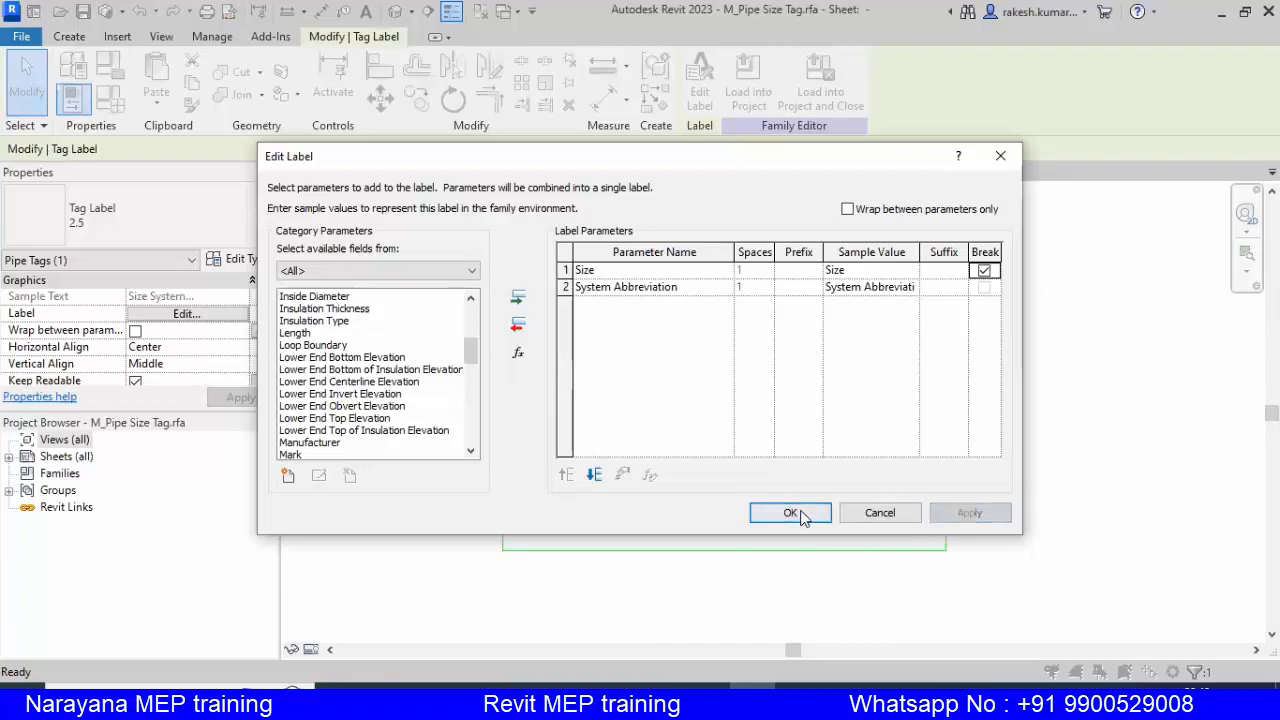
click(793, 513)
Widen the tag label and load the family into the project, overwriting the existing version and its parameter values
drag(949, 437, 1050, 430)
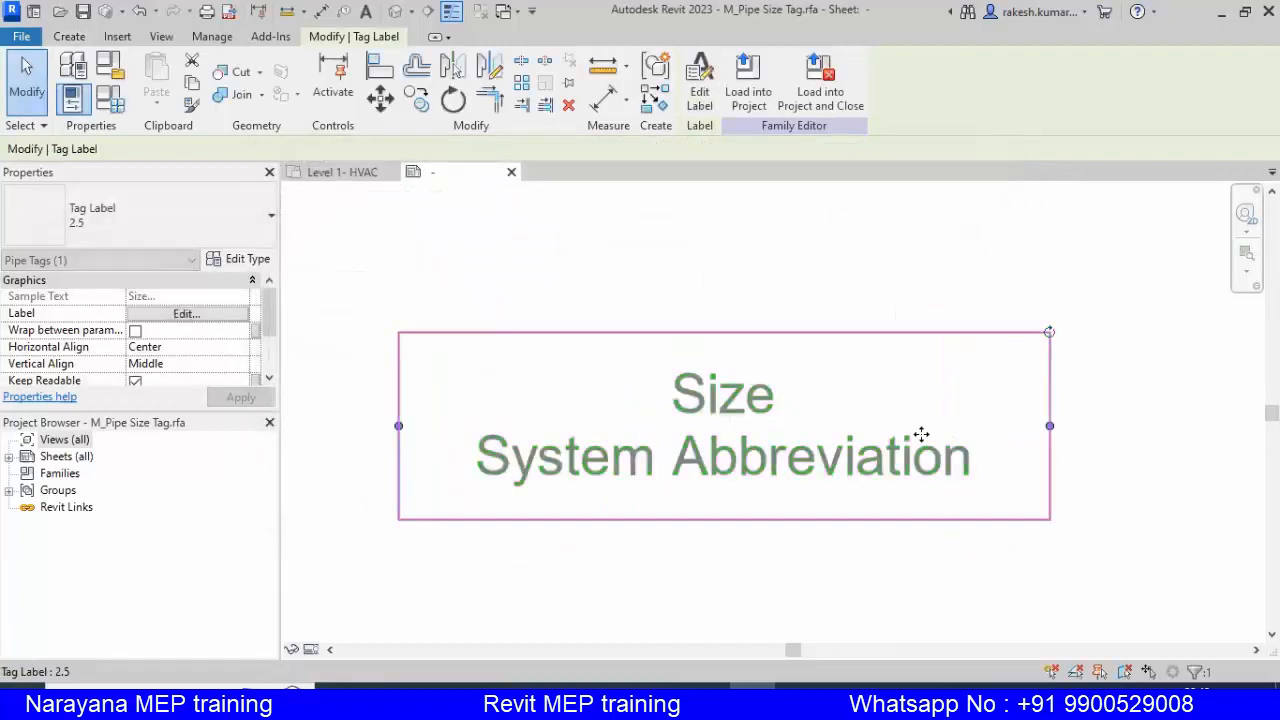
click(758, 92)
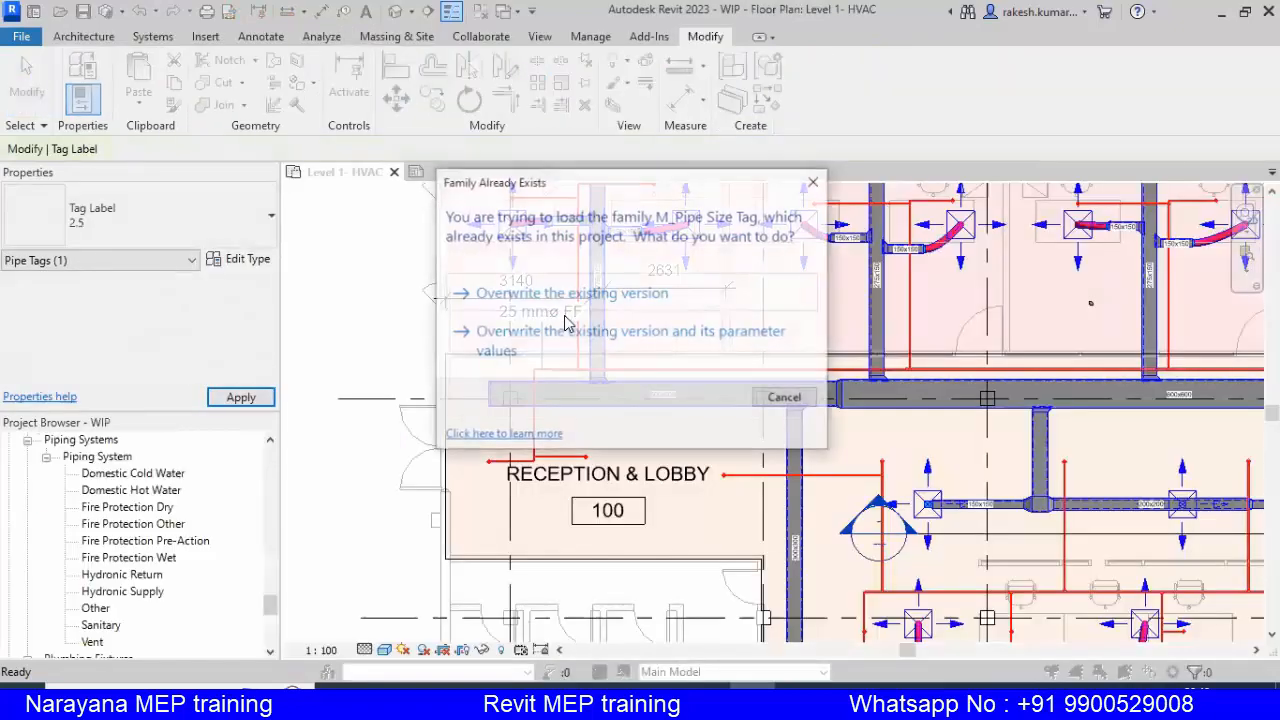
click(548, 339)
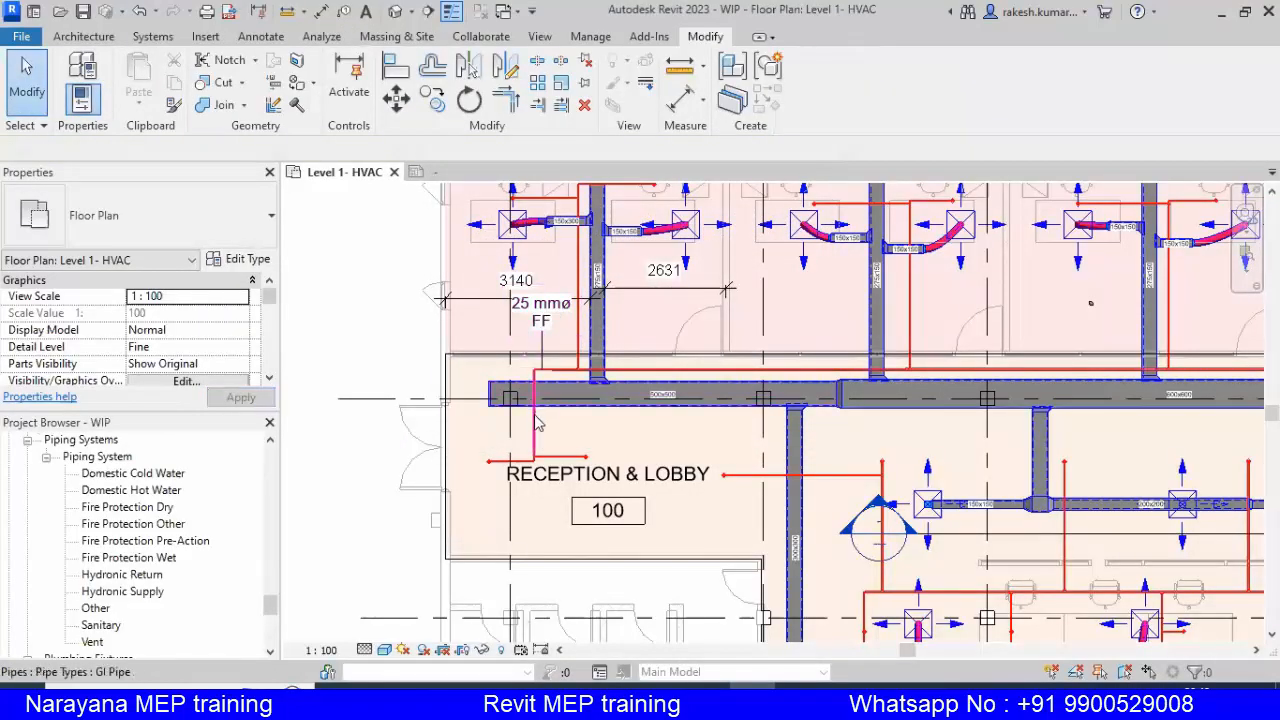
Tag all untagged pipes in the current view with M_Pipe Size Tag, horizontal orientation and no leader
scroll(545, 474, down, 5)
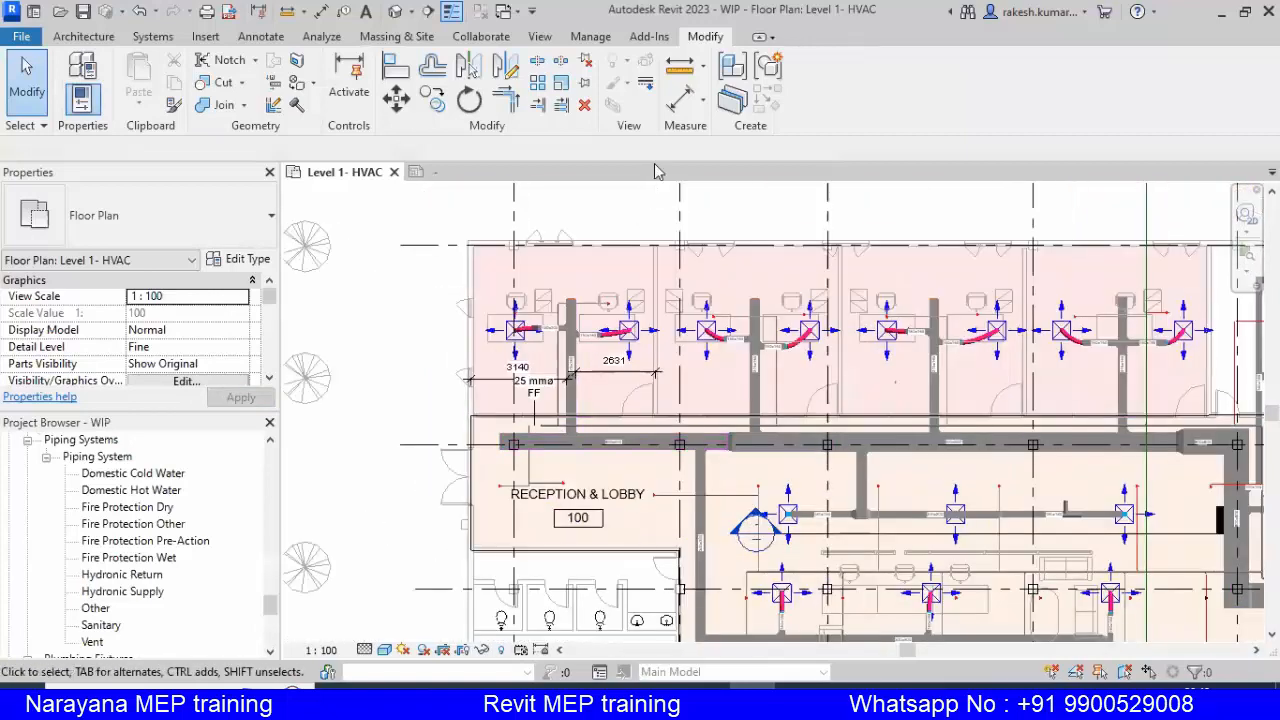
scroll(552, 478, up, 2)
click(321, 37)
click(264, 37)
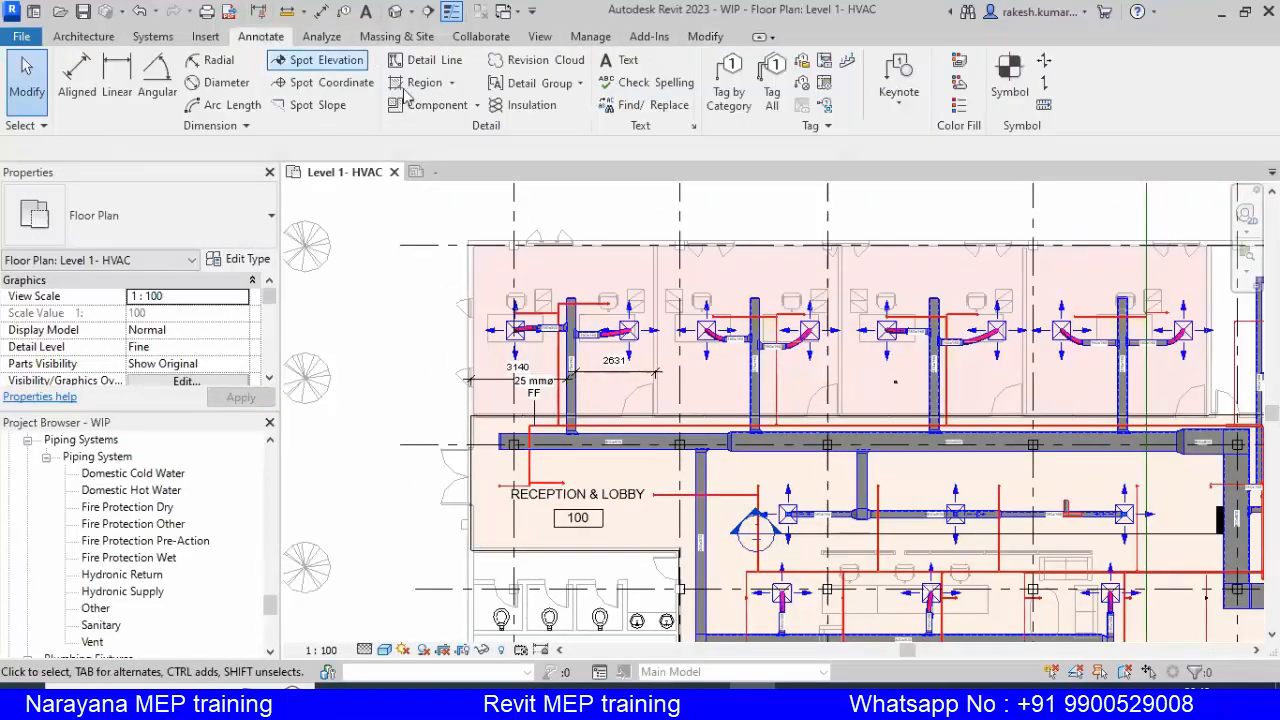
click(772, 80)
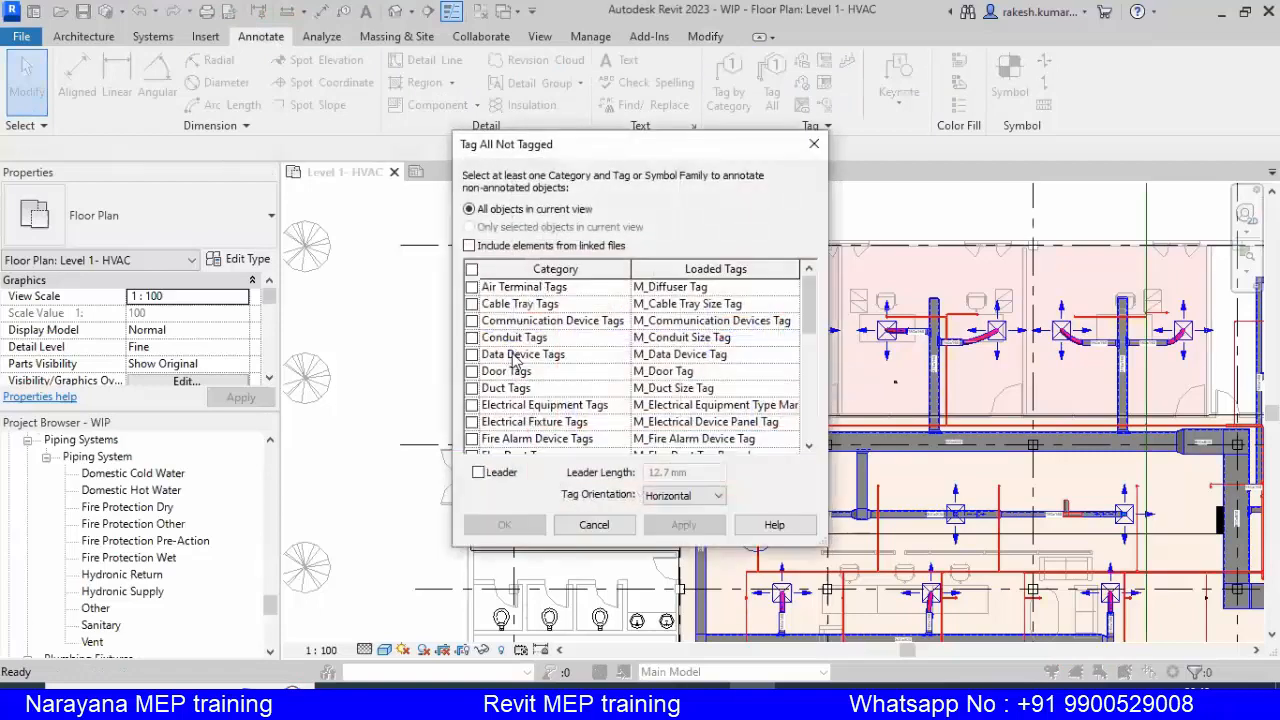
scroll(515, 422, down, 2)
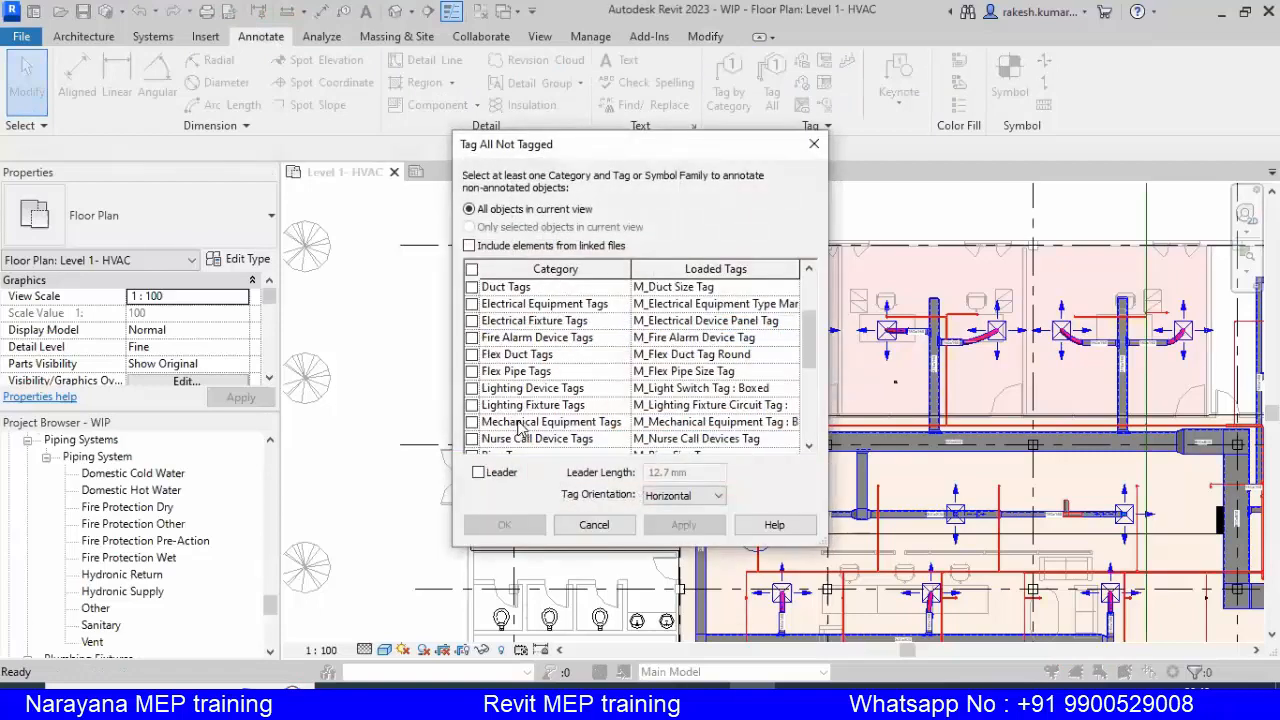
scroll(518, 425, up, 2)
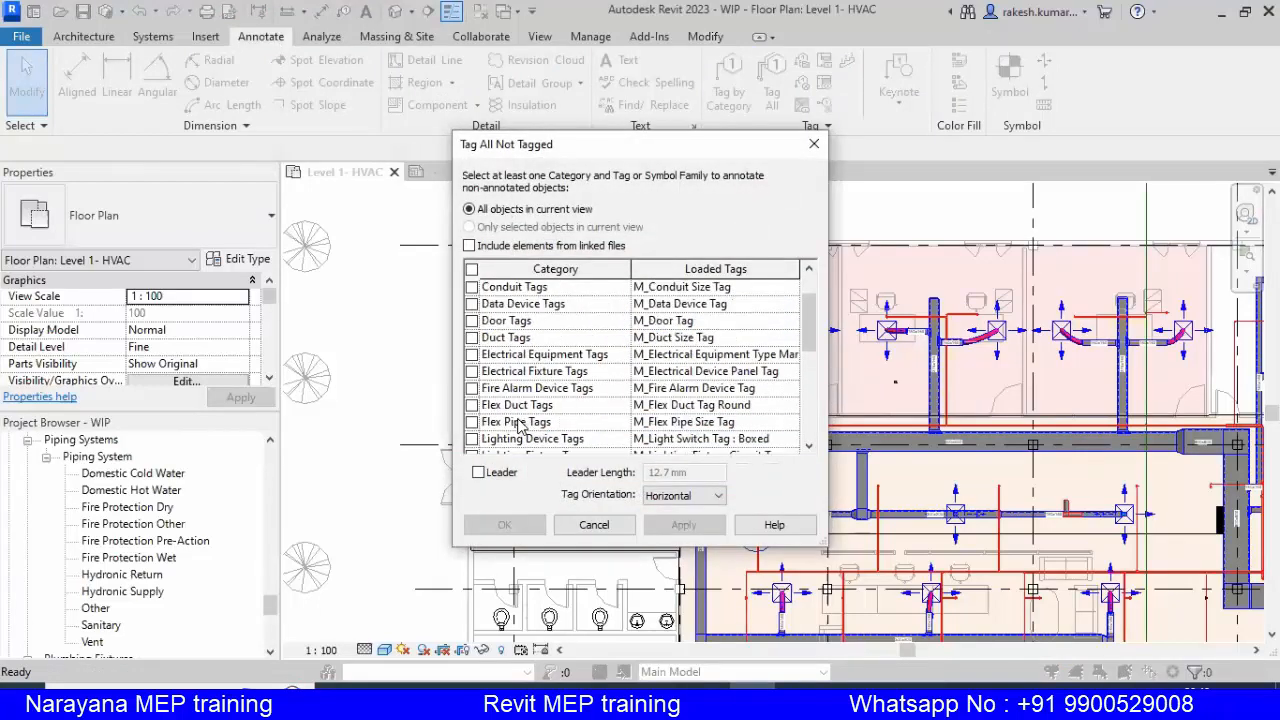
scroll(518, 425, down, 3)
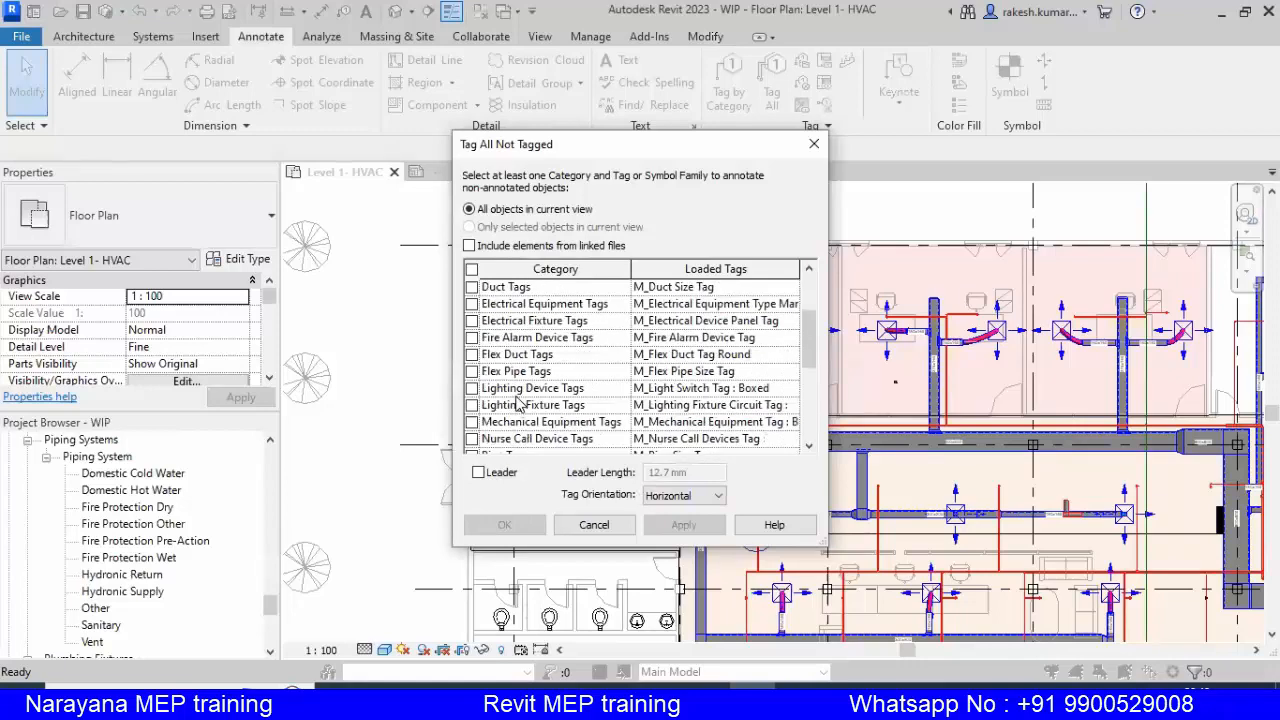
scroll(518, 404, down, 2)
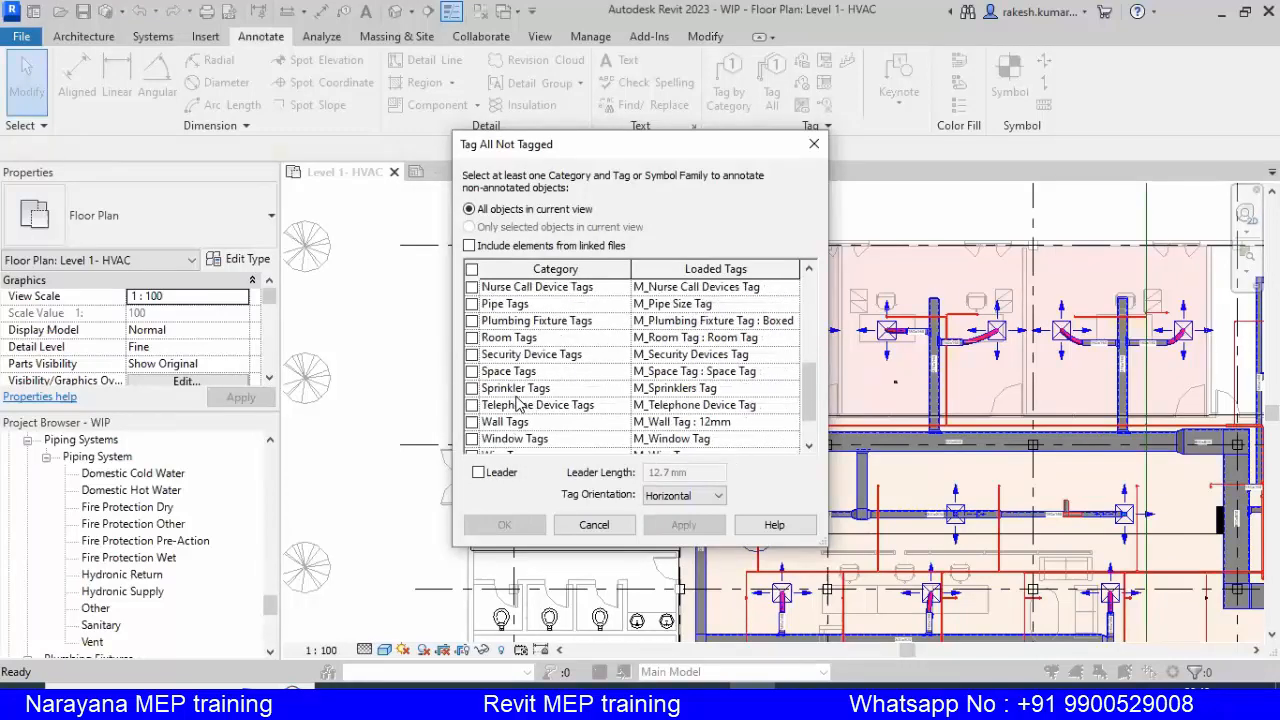
click(472, 305)
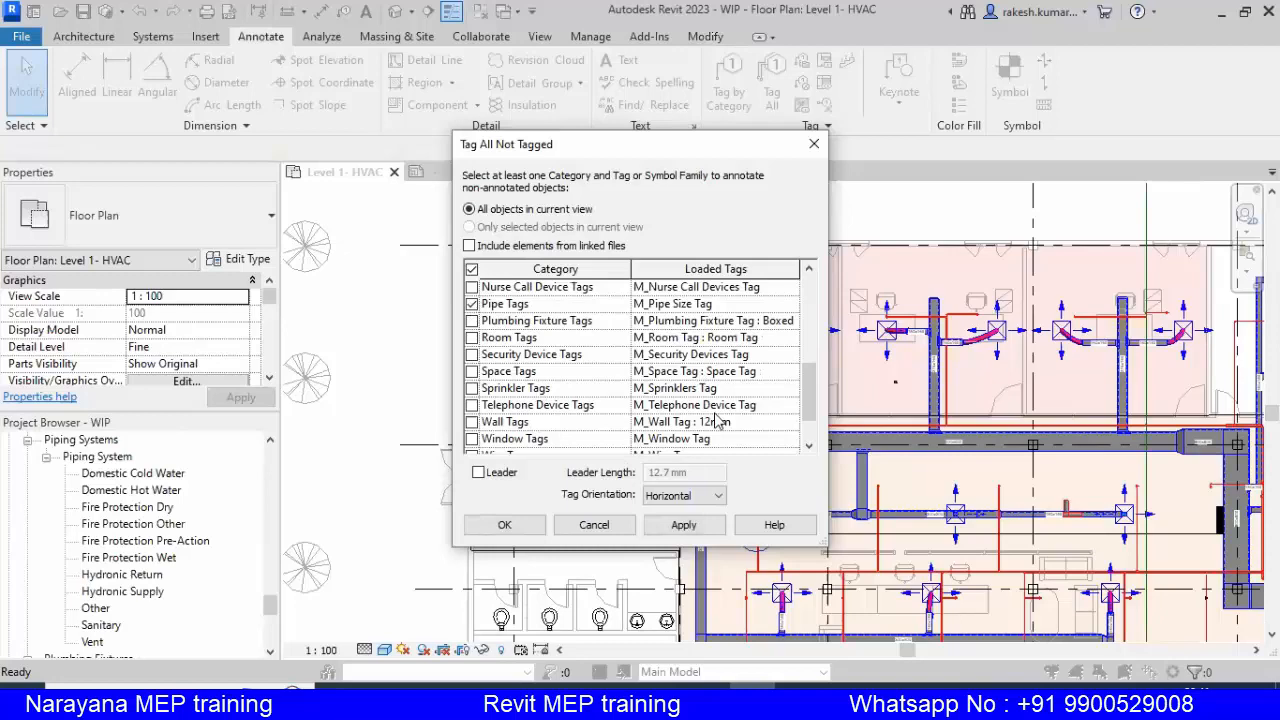
scroll(716, 421, up, 3)
scroll(716, 421, up, 1)
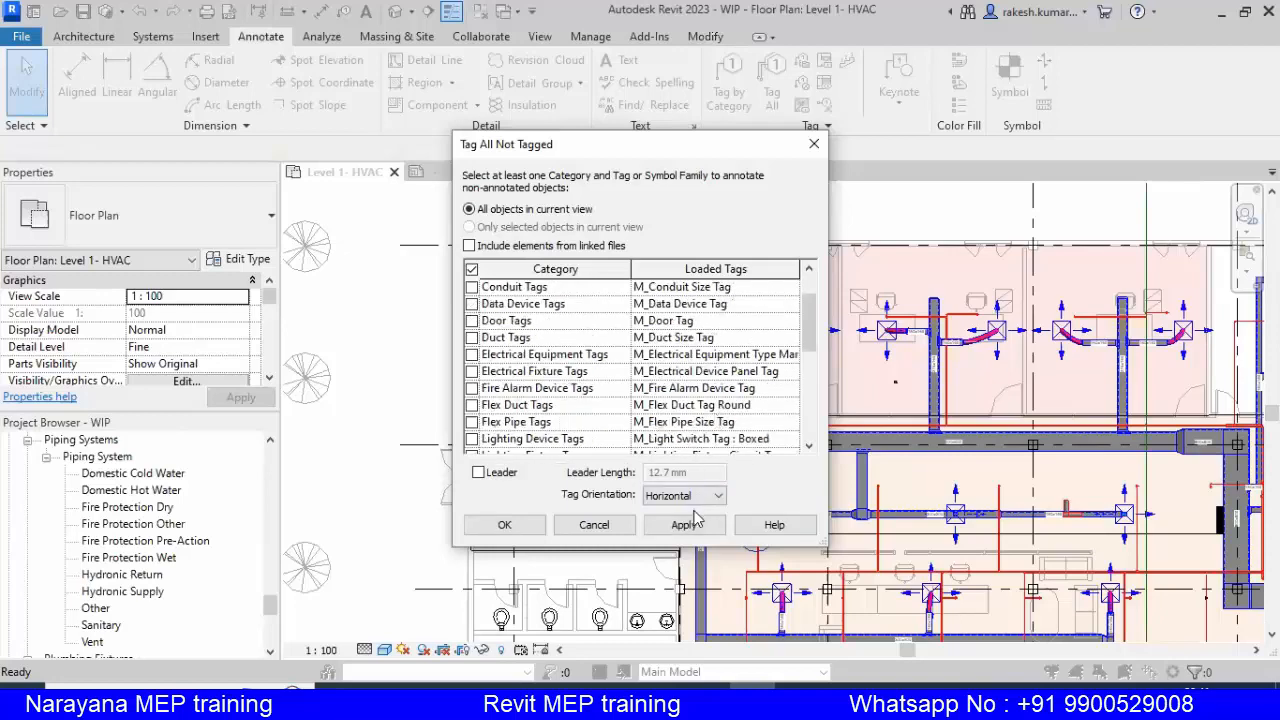
click(507, 527)
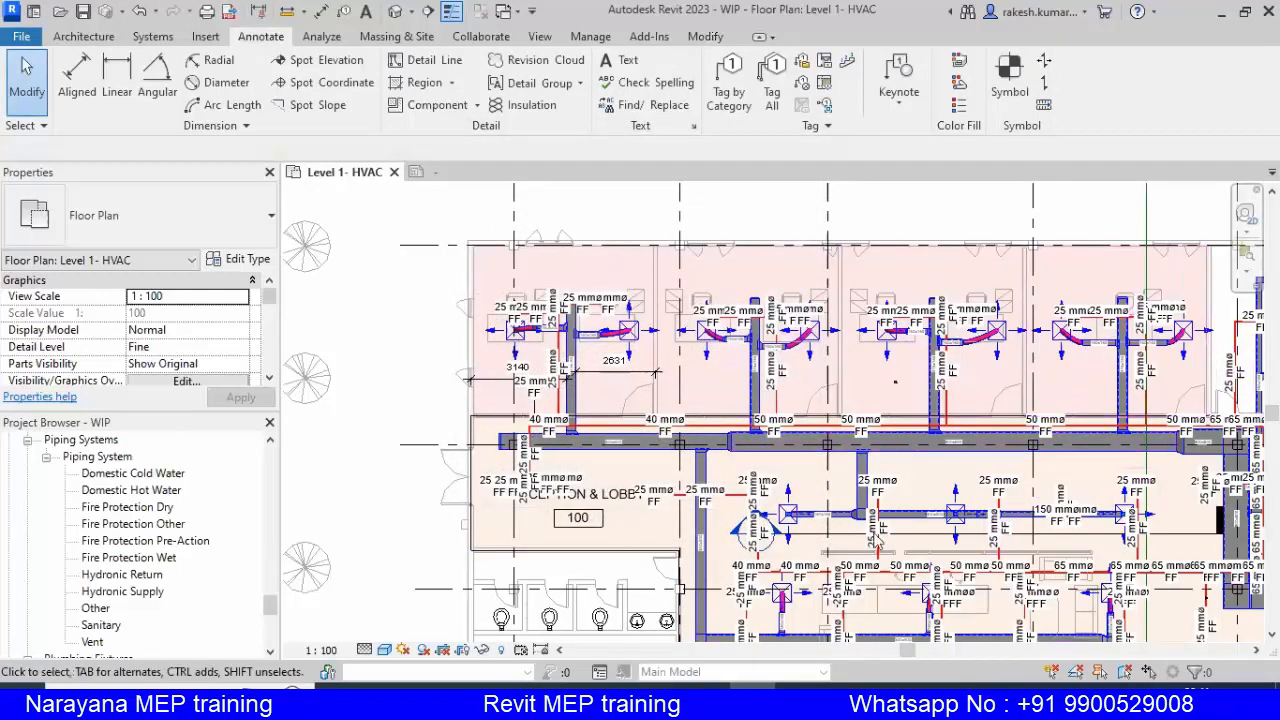
scroll(470, 305, down, 3)
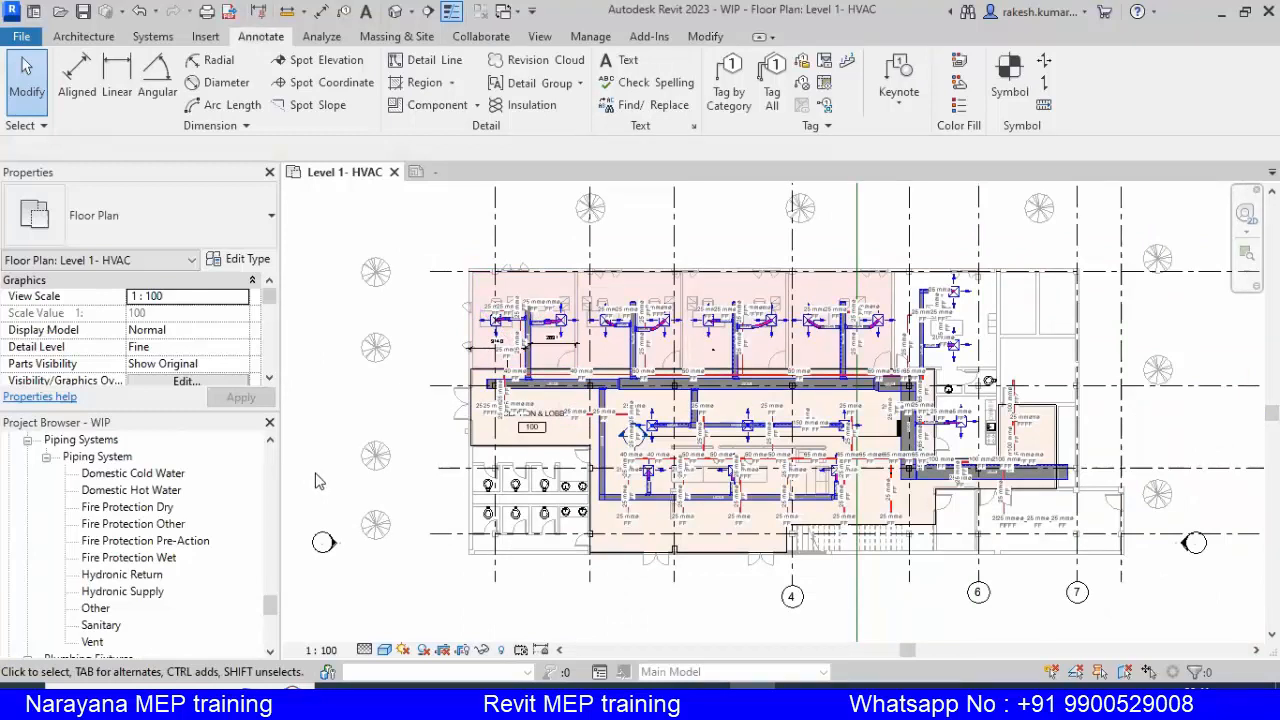
Create a building-component schedule named Pipe Schedule for the Pipes category in the New Construction phase
click(322, 37)
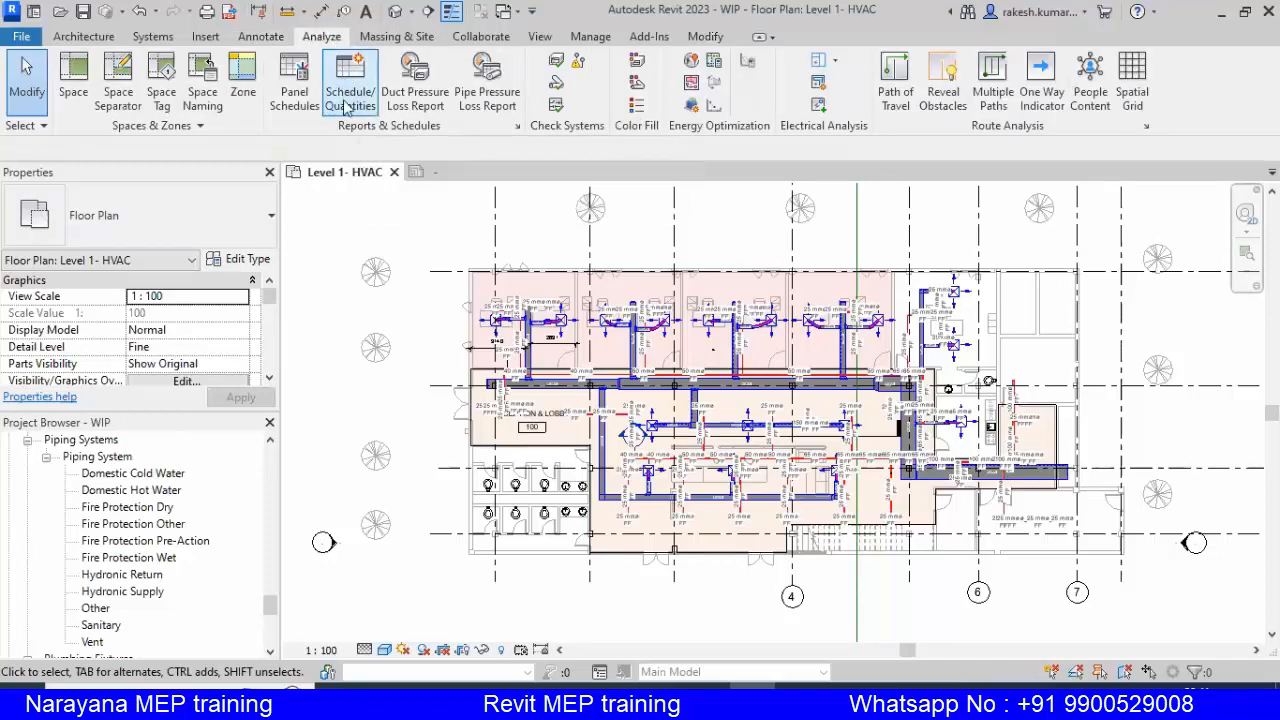
click(347, 104)
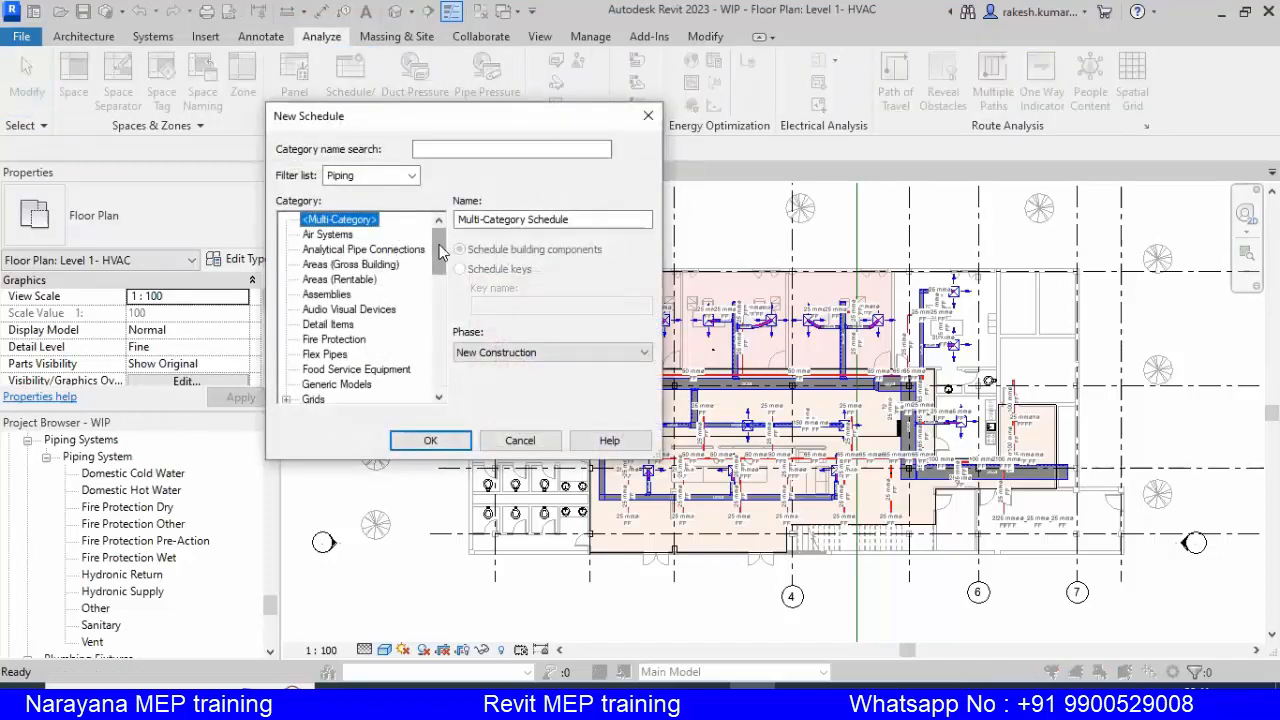
drag(440, 257, 441, 322)
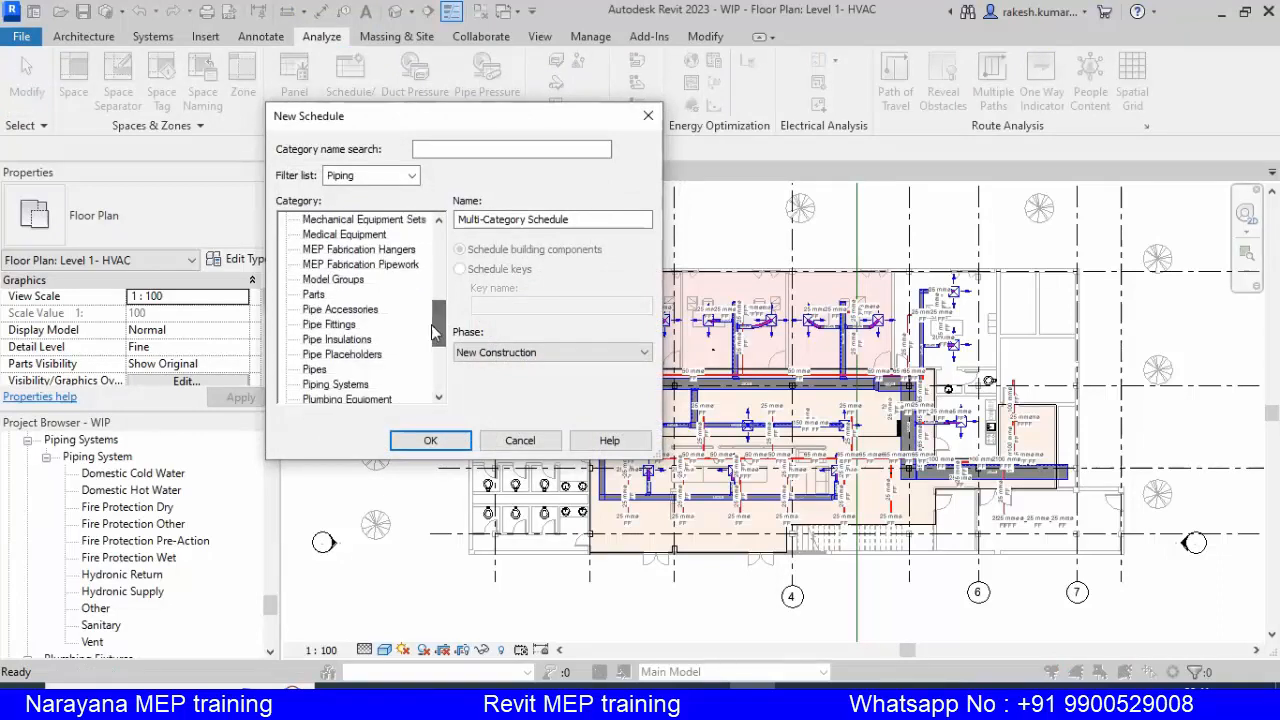
click(314, 370)
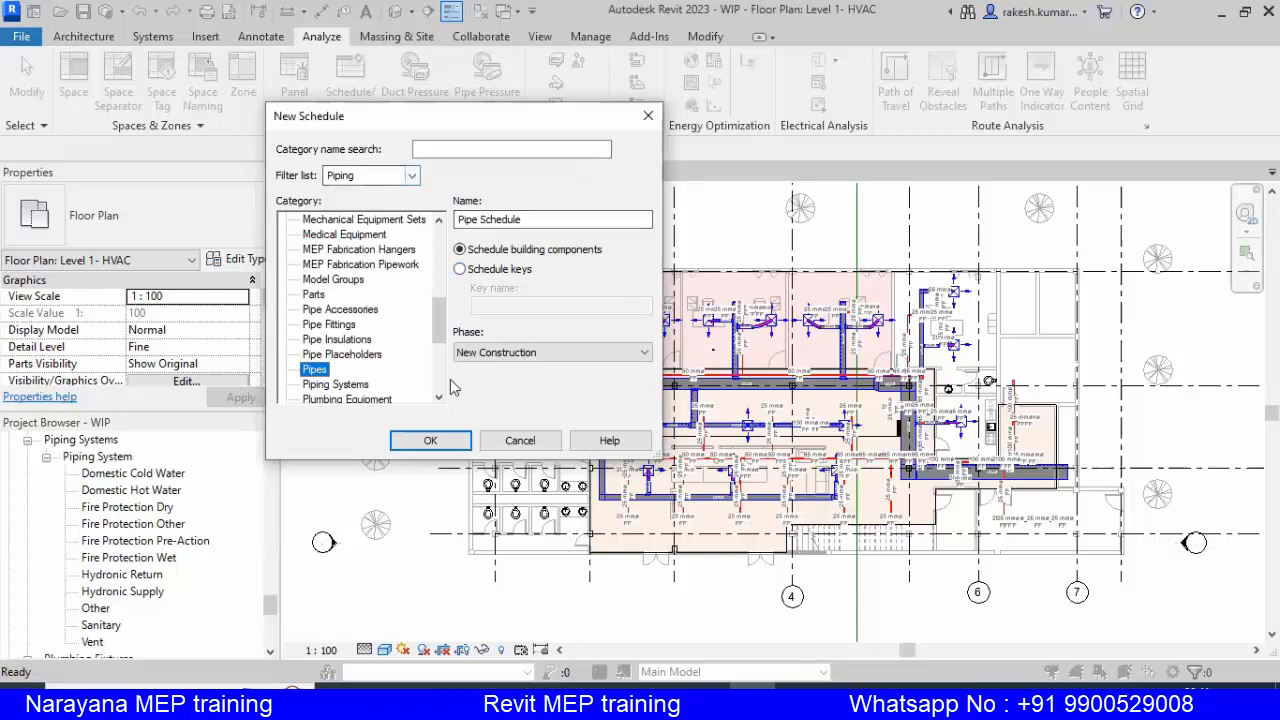
click(431, 441)
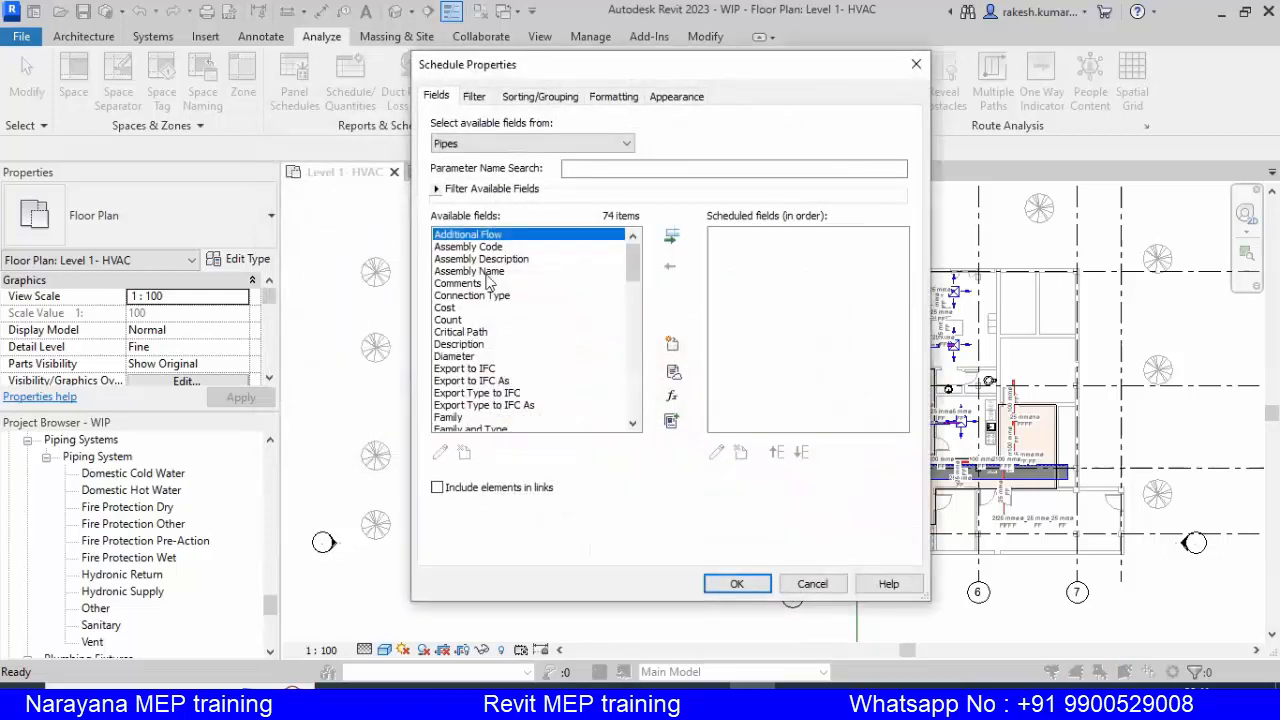
Add the Family and Type field from the Pipes fields to the schedule
click(467, 147)
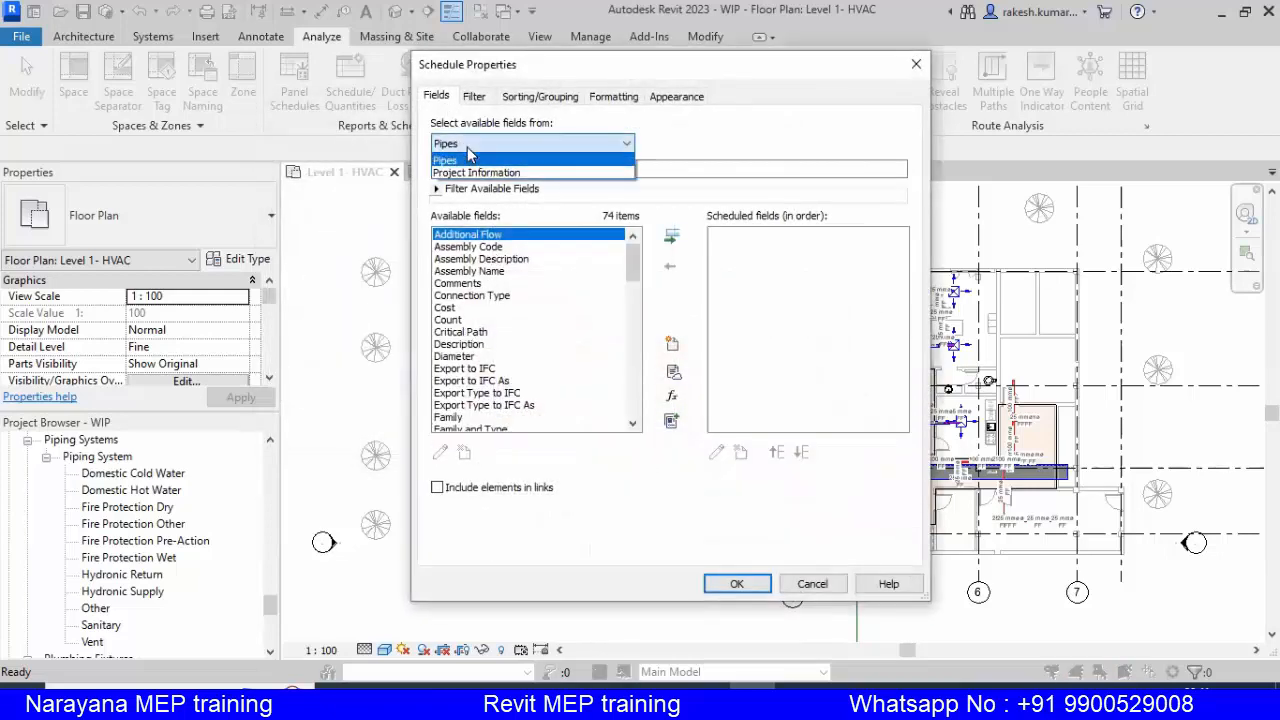
click(471, 161)
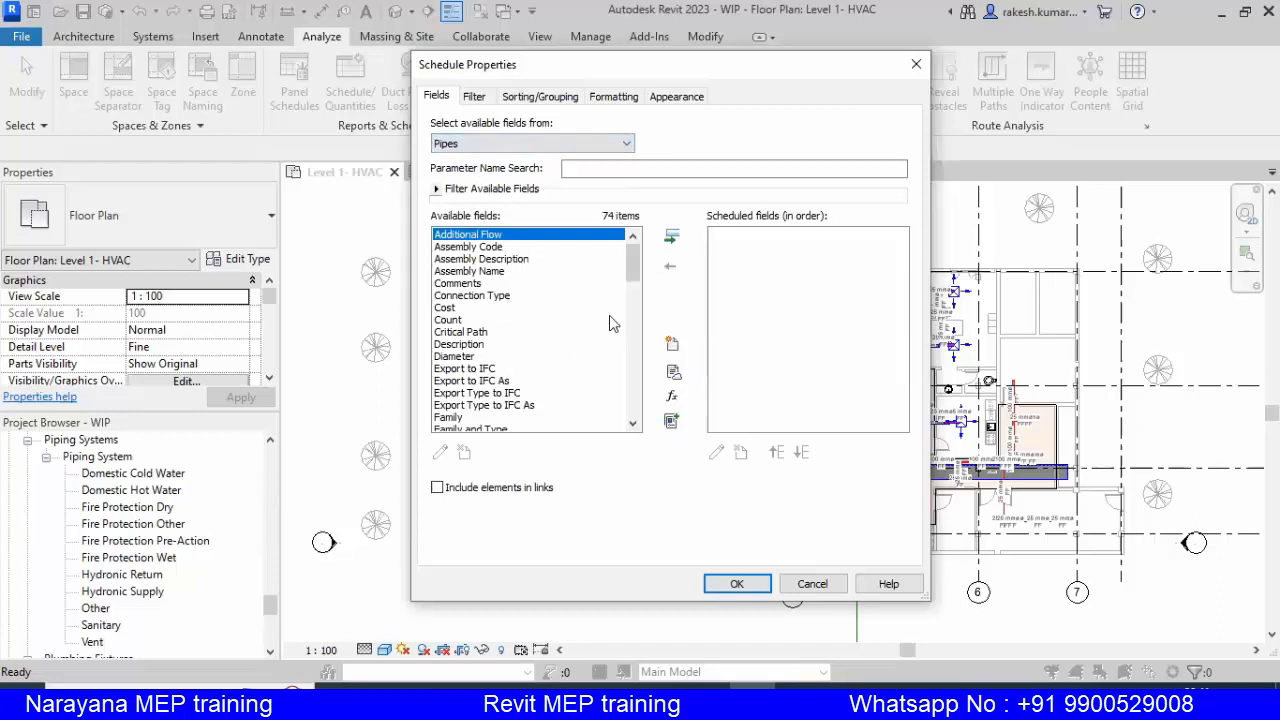
drag(637, 272, 637, 297)
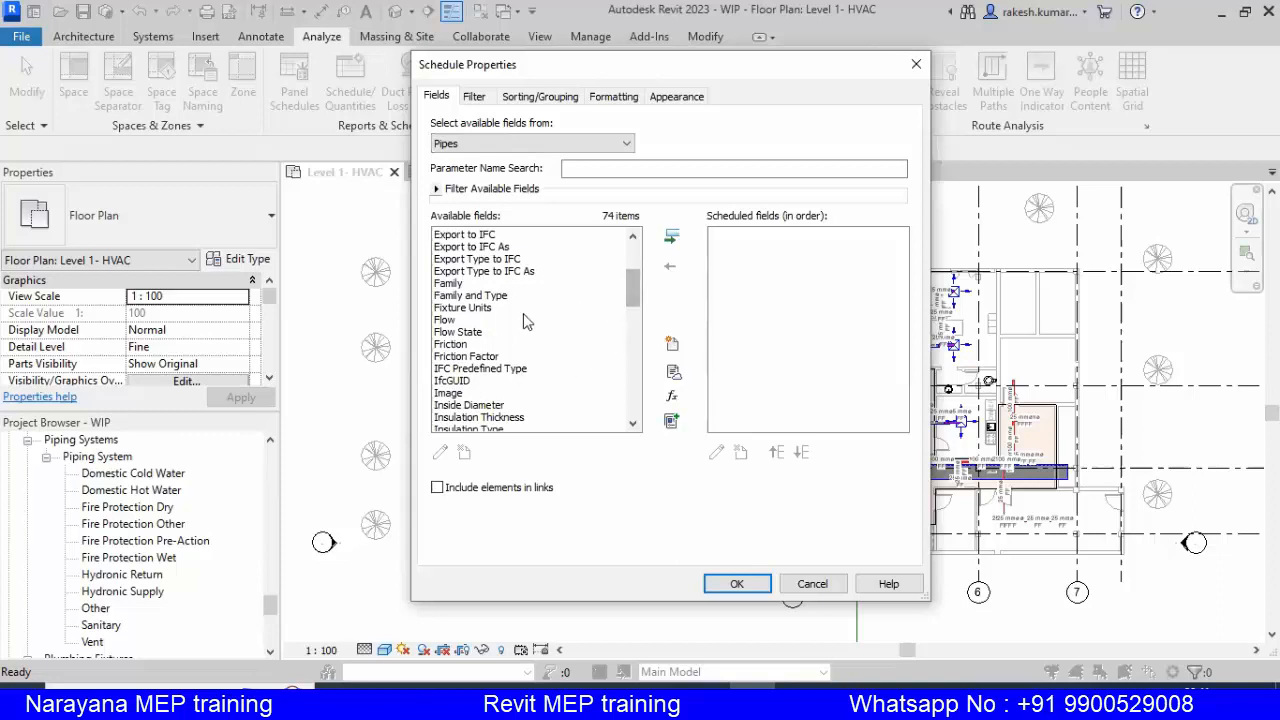
click(500, 296)
click(671, 237)
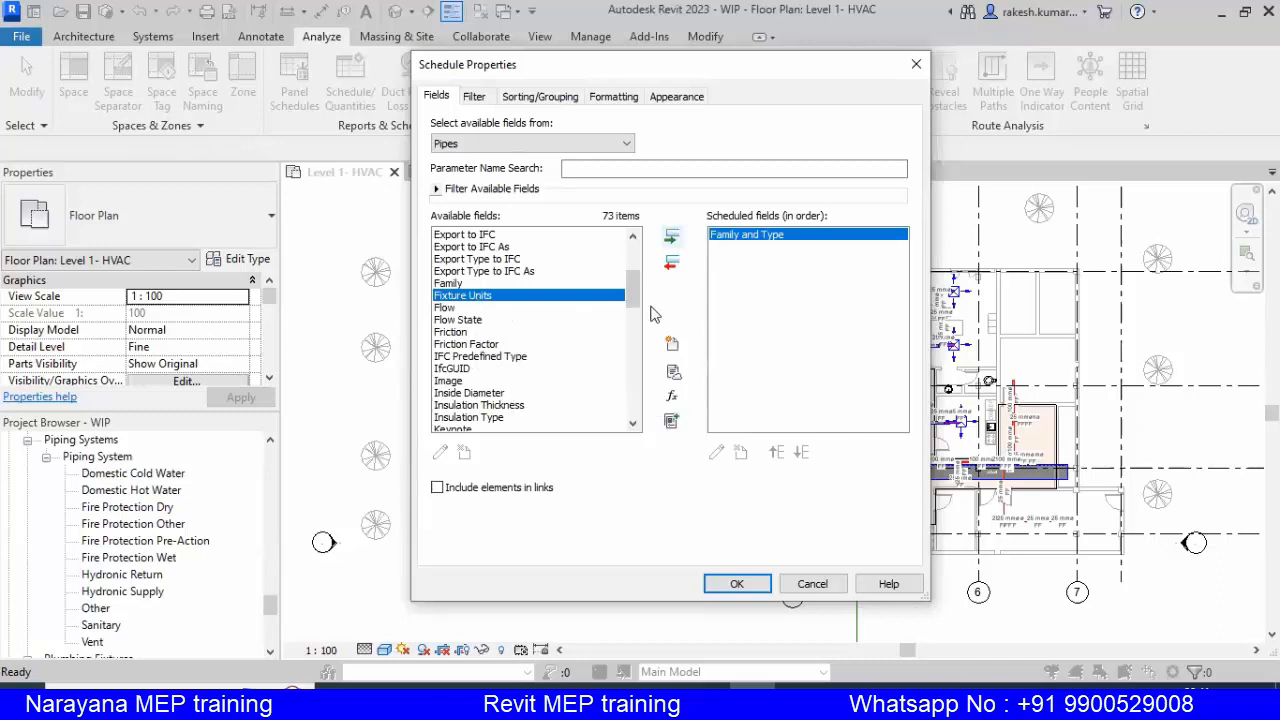
Add the Diameter and Length fields to the pipe schedule after Family and Type
scroll(632, 290, up, 4)
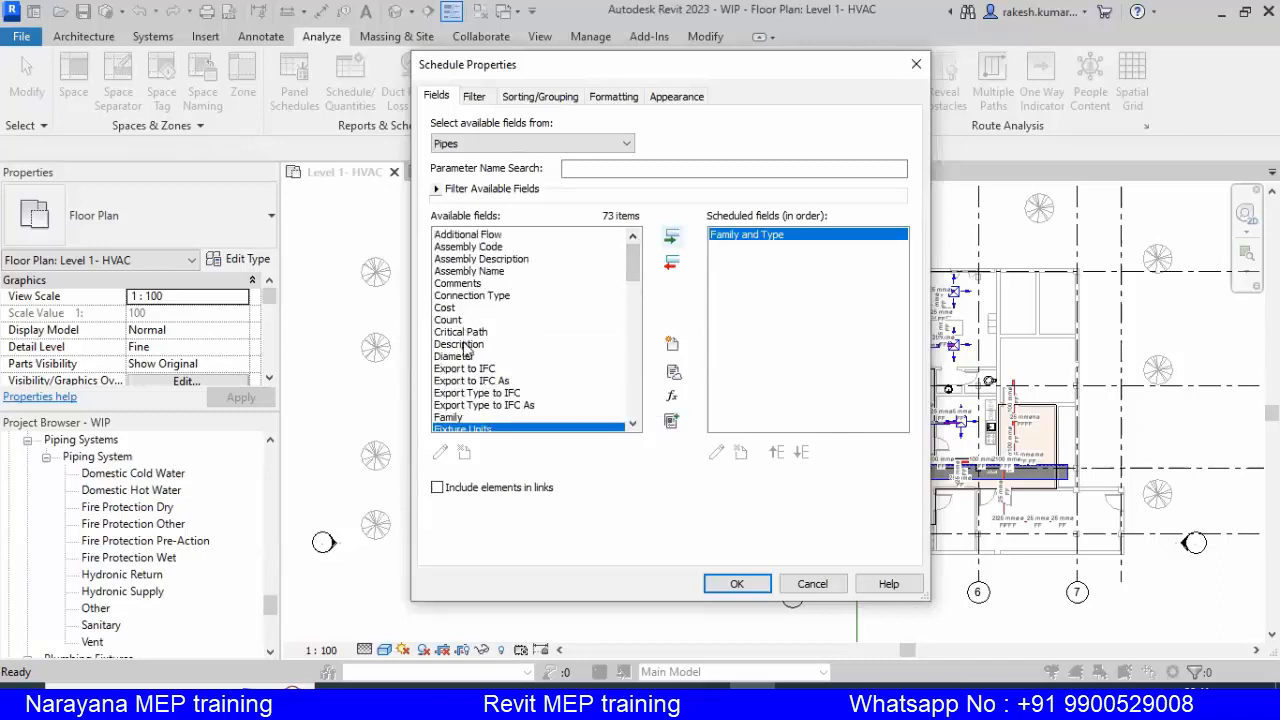
click(458, 357)
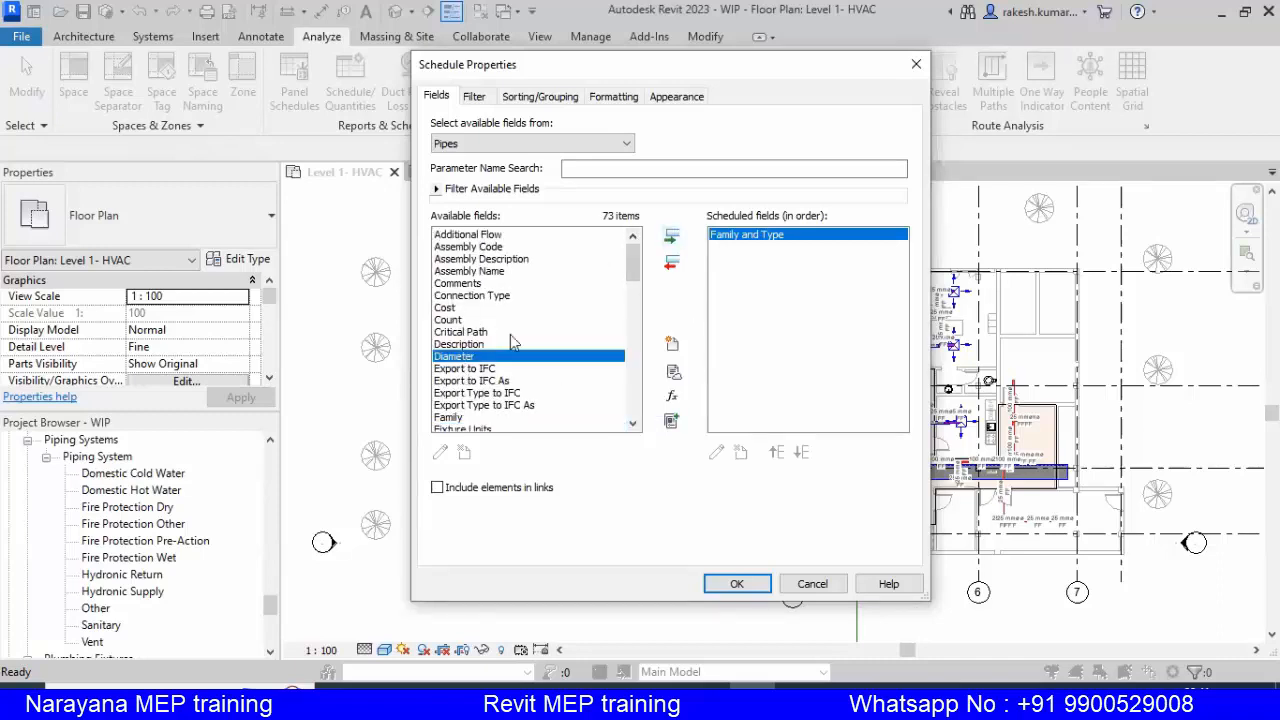
click(670, 240)
scroll(575, 360, down, 5)
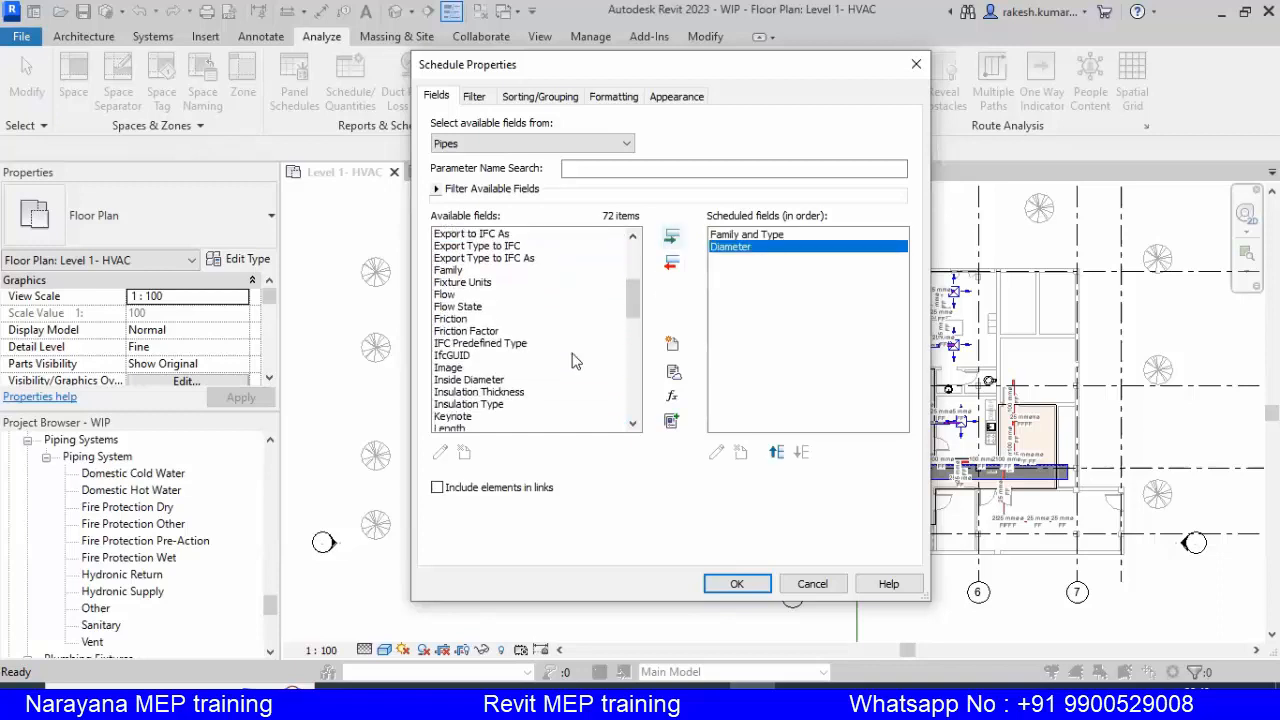
scroll(575, 361, down, 1)
click(465, 381)
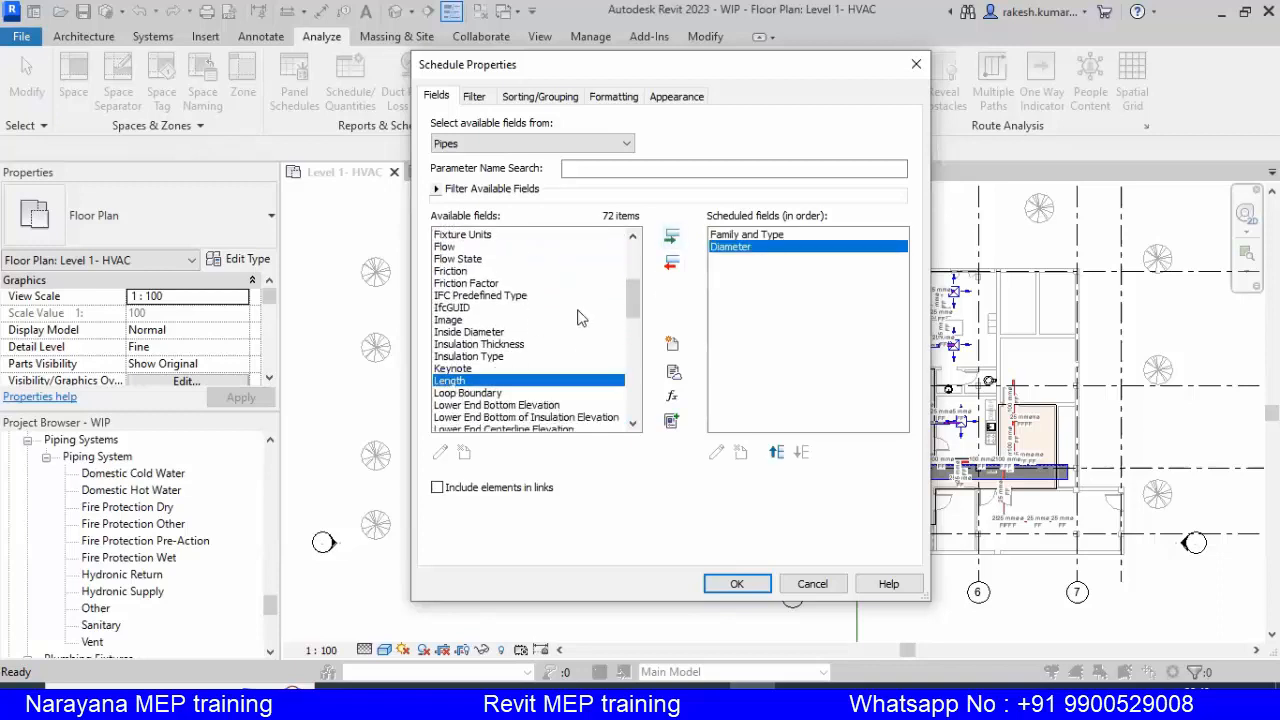
click(671, 238)
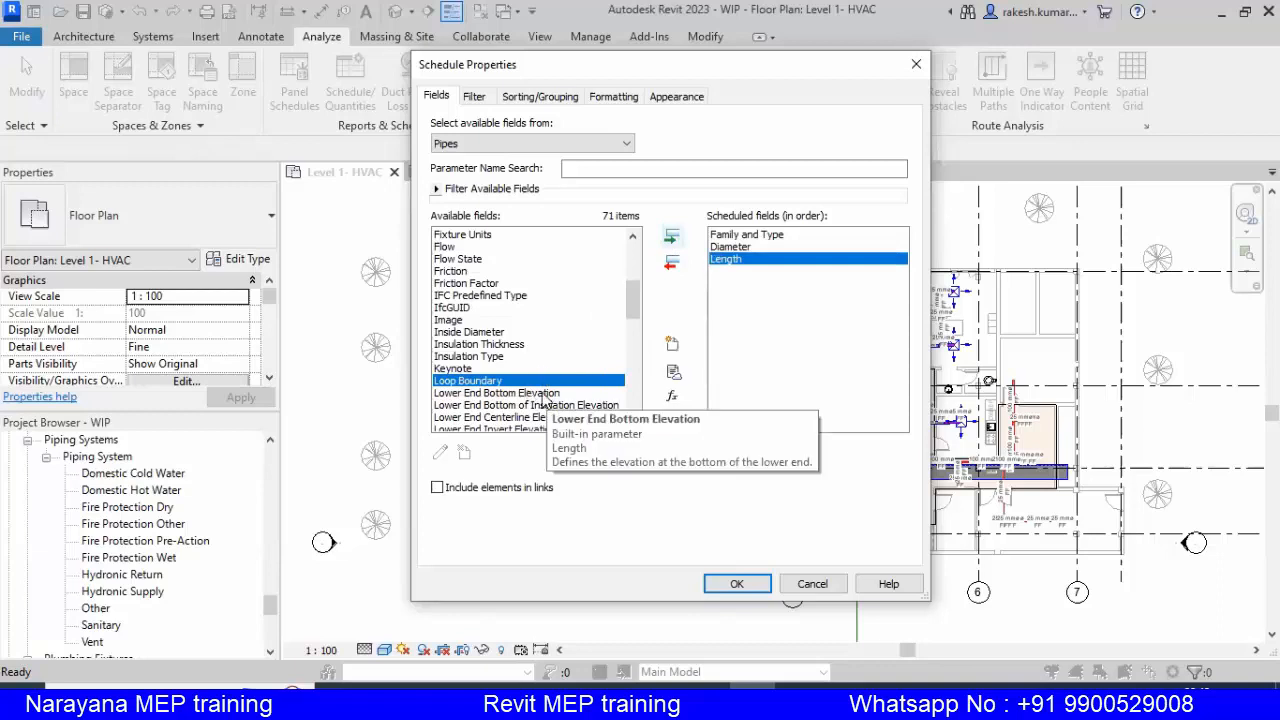
Add the System Abbreviation field to the schedule and move it up to directly below Family and Type
scroll(530, 400, down, 3)
scroll(519, 425, down, 3)
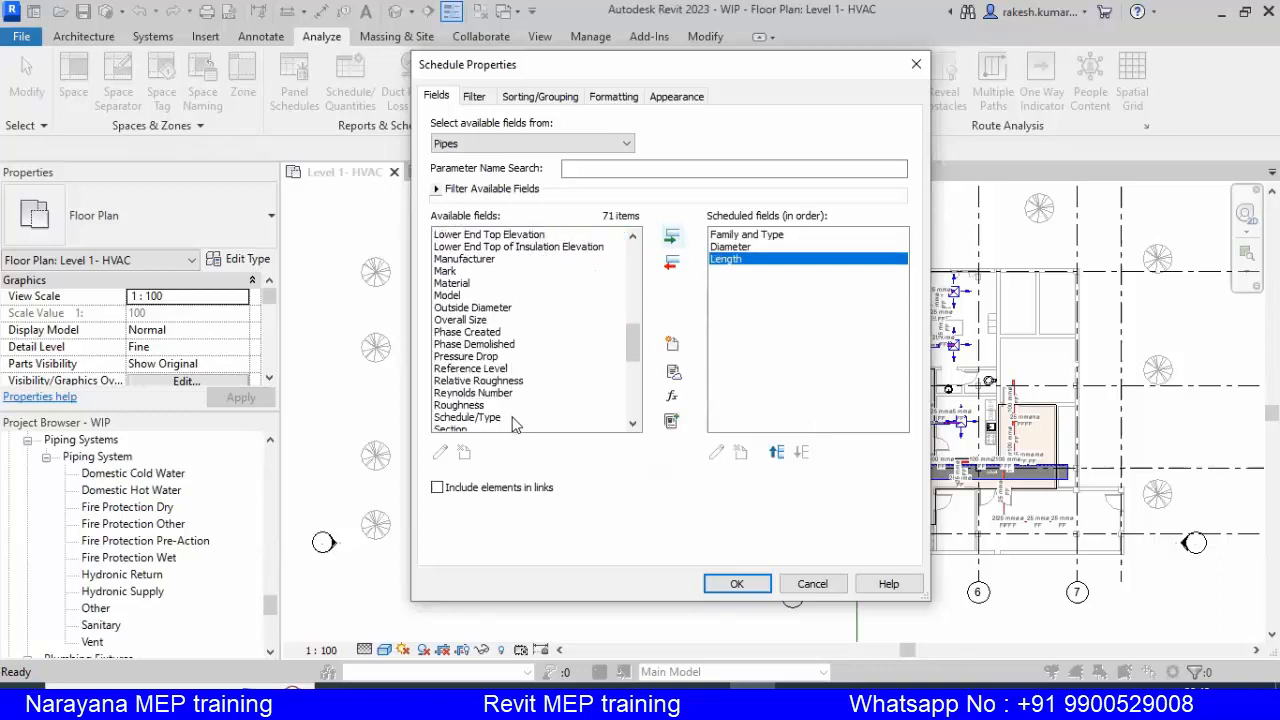
scroll(500, 335, down, 4)
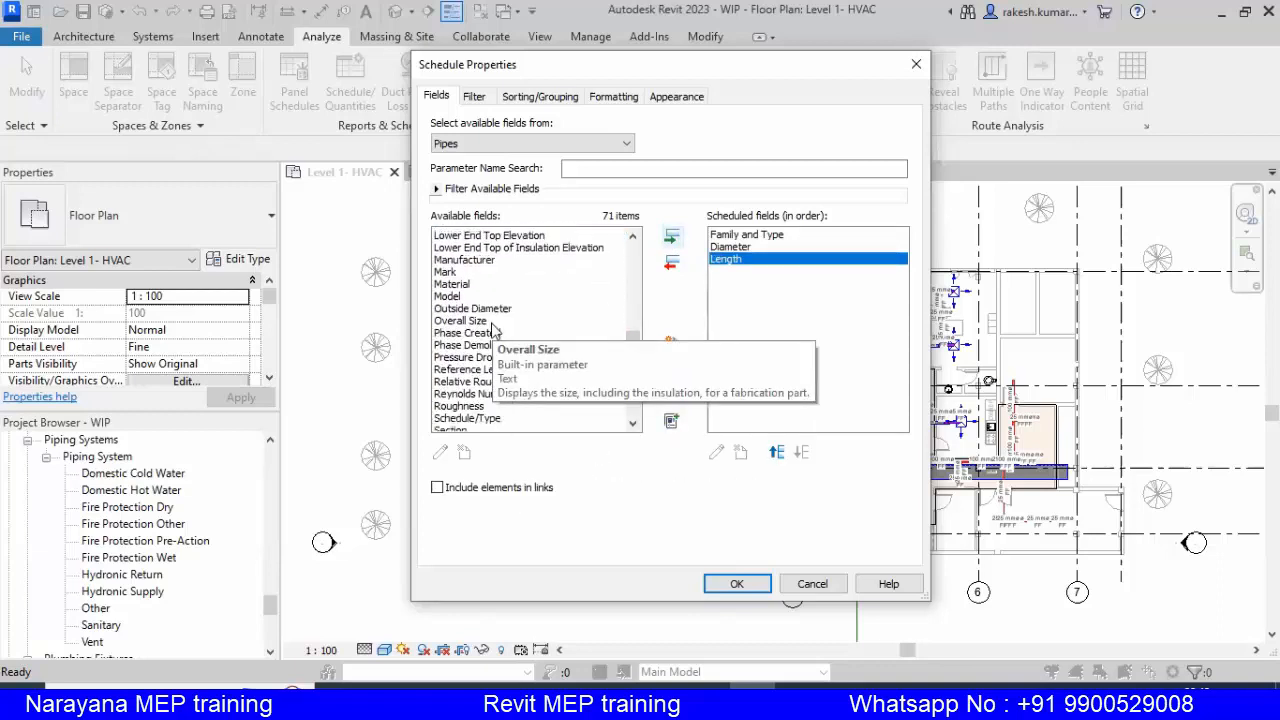
click(500, 319)
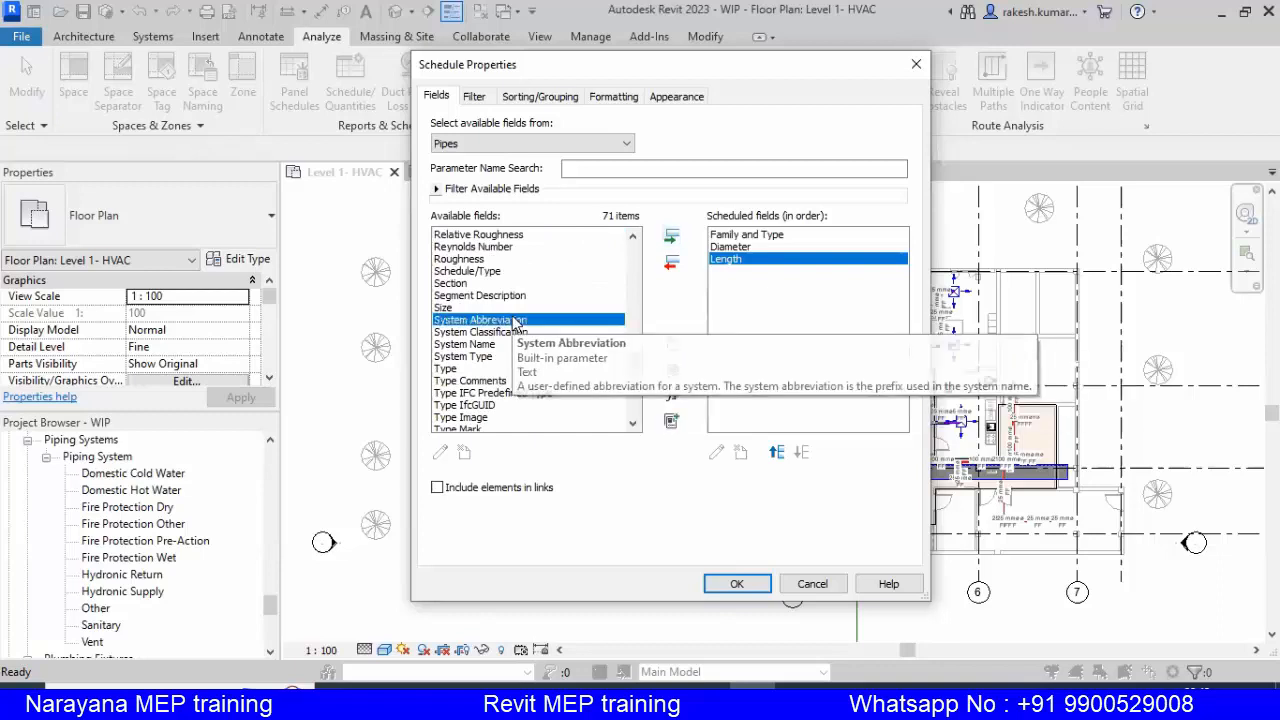
click(671, 237)
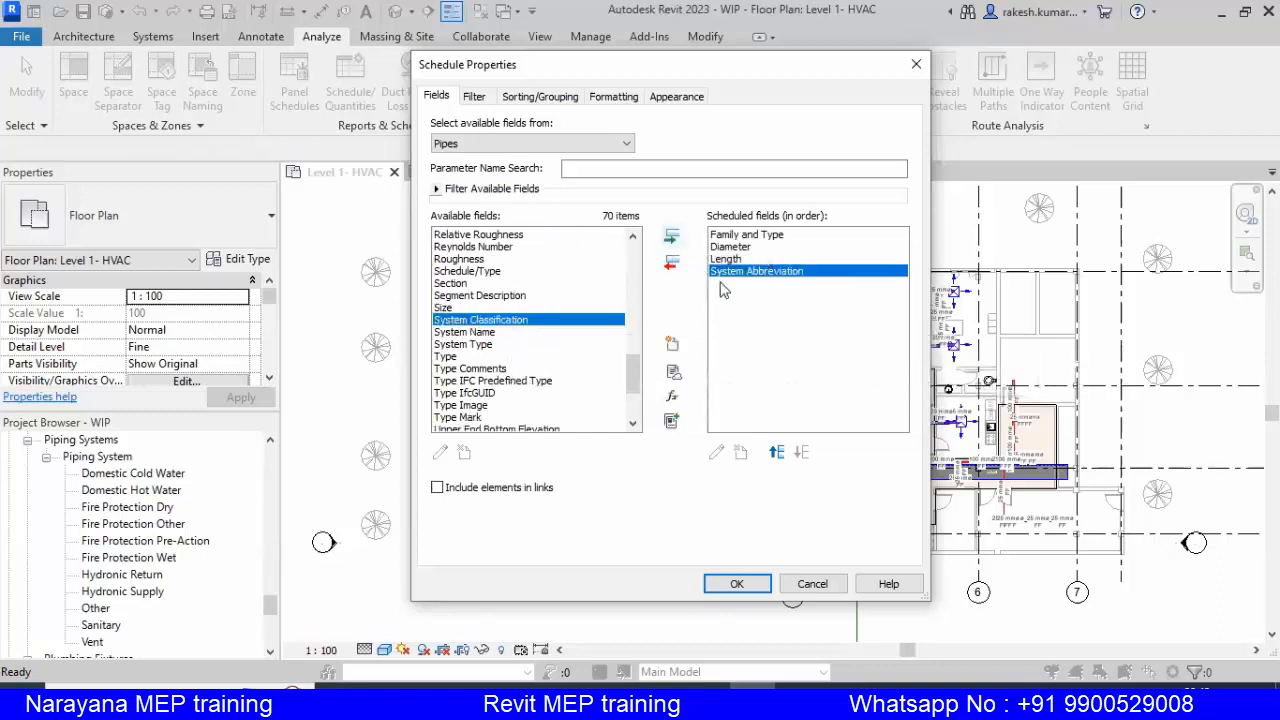
click(778, 453)
click(778, 453)
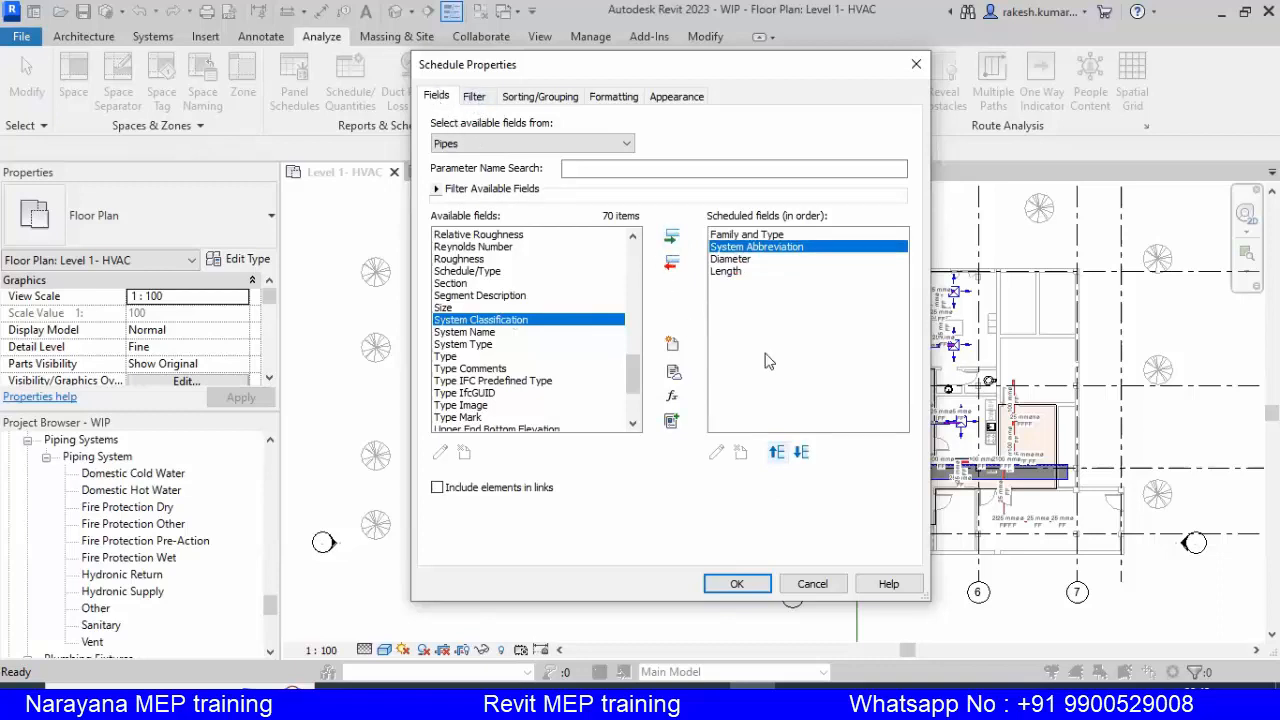
Filter the pipe schedule to elements whose System Abbreviation equals FF
click(475, 98)
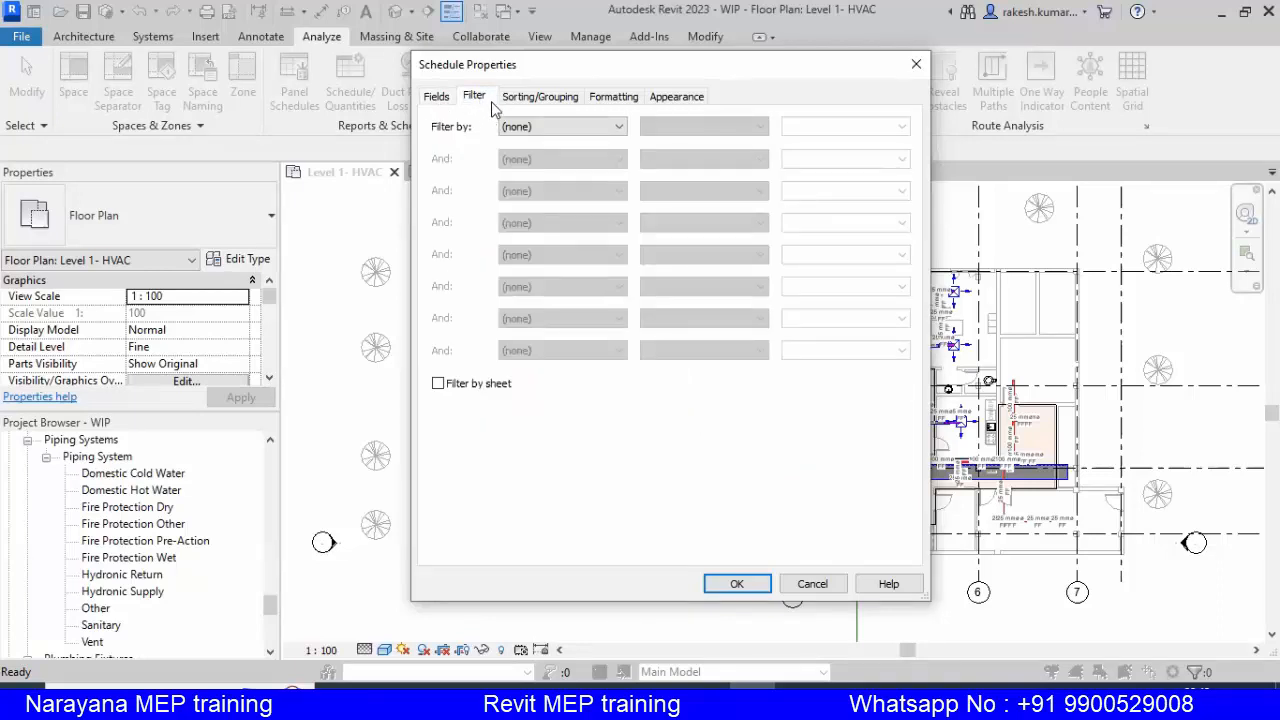
click(535, 128)
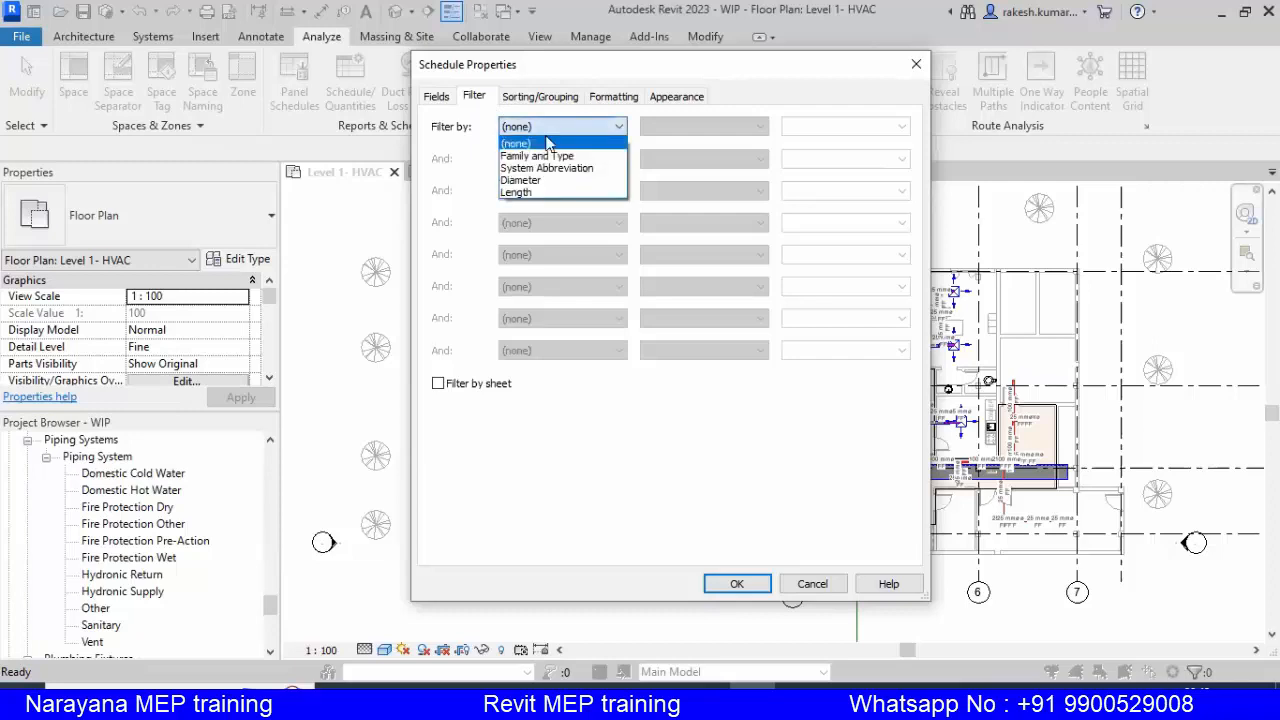
click(566, 169)
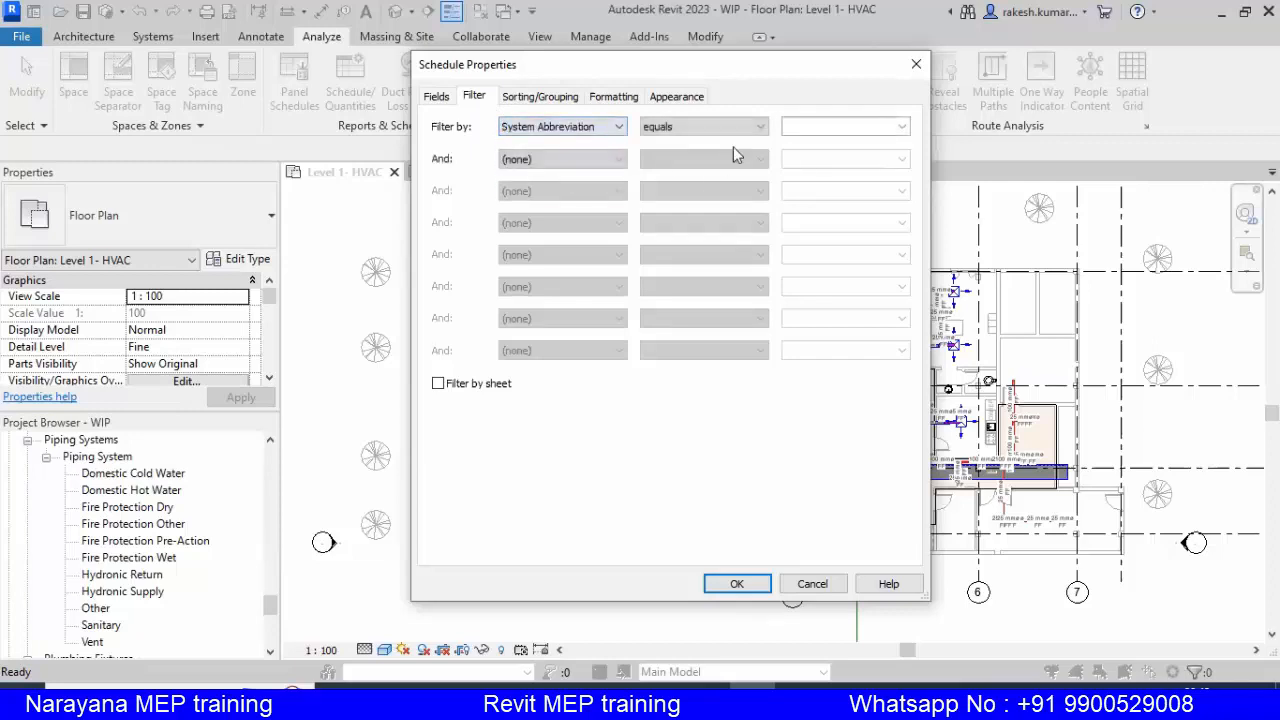
click(902, 126)
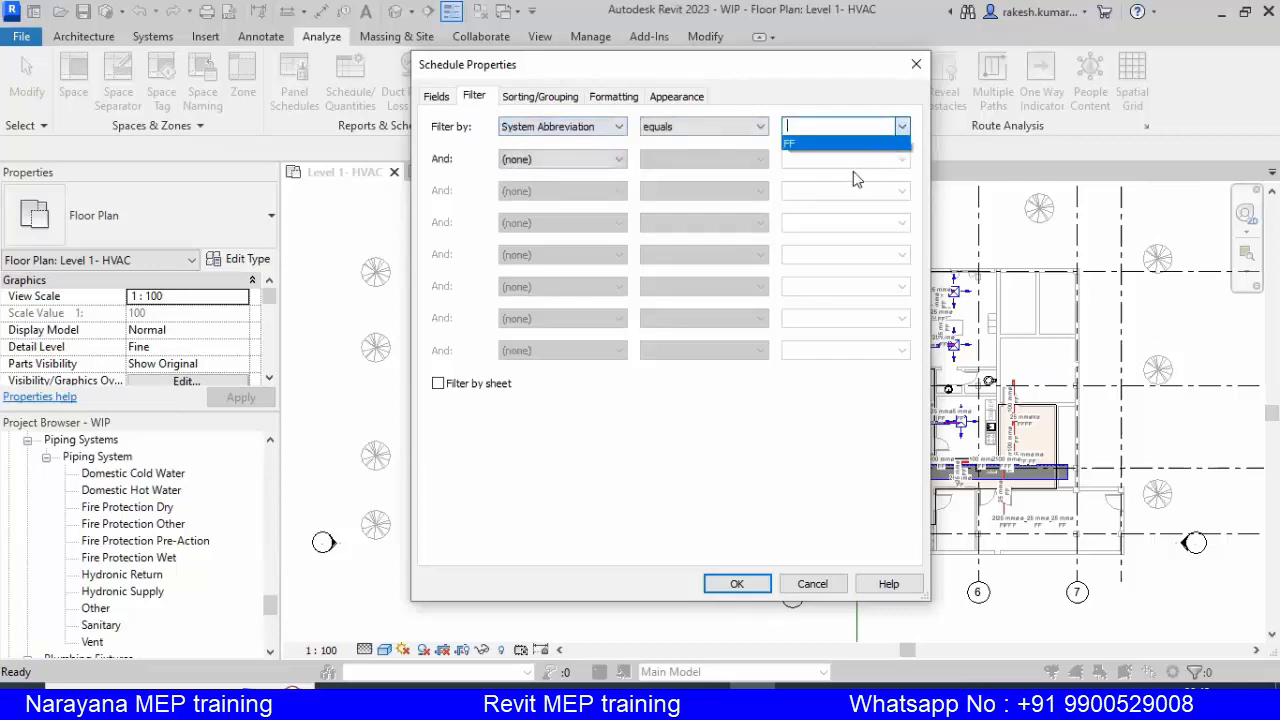
click(797, 145)
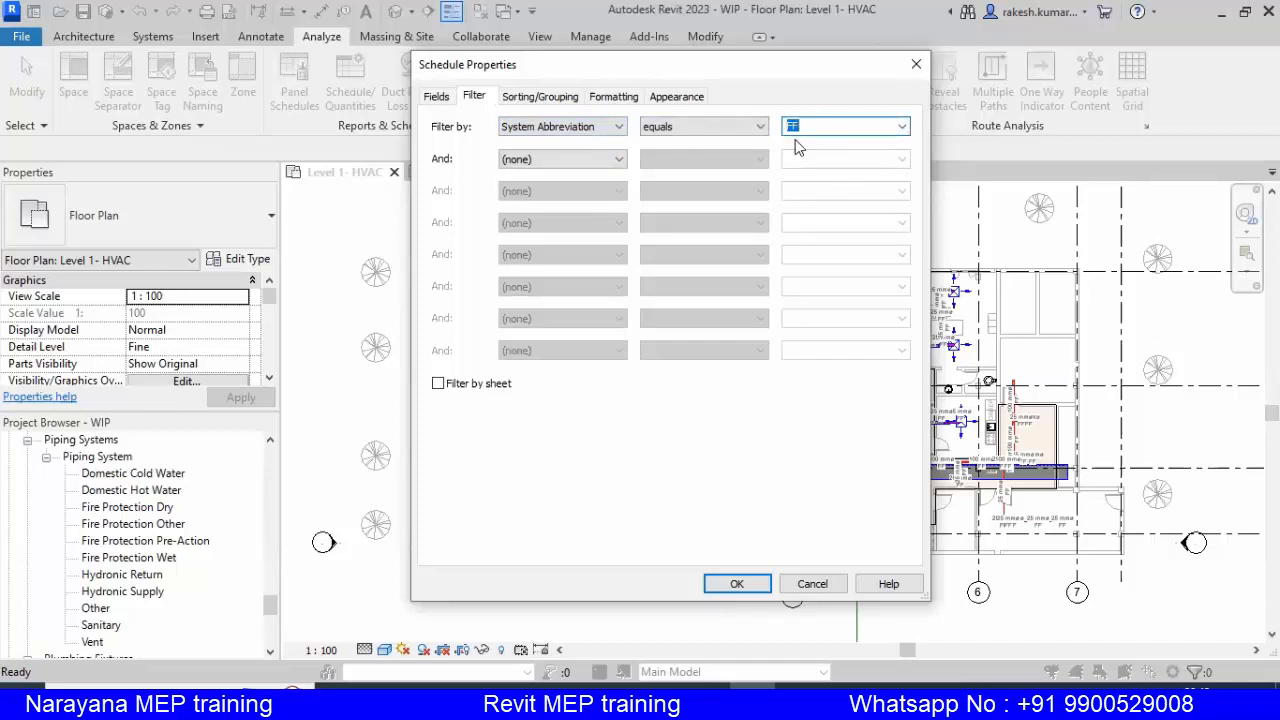
Set the pipe schedule to sort by Diameter
click(540, 96)
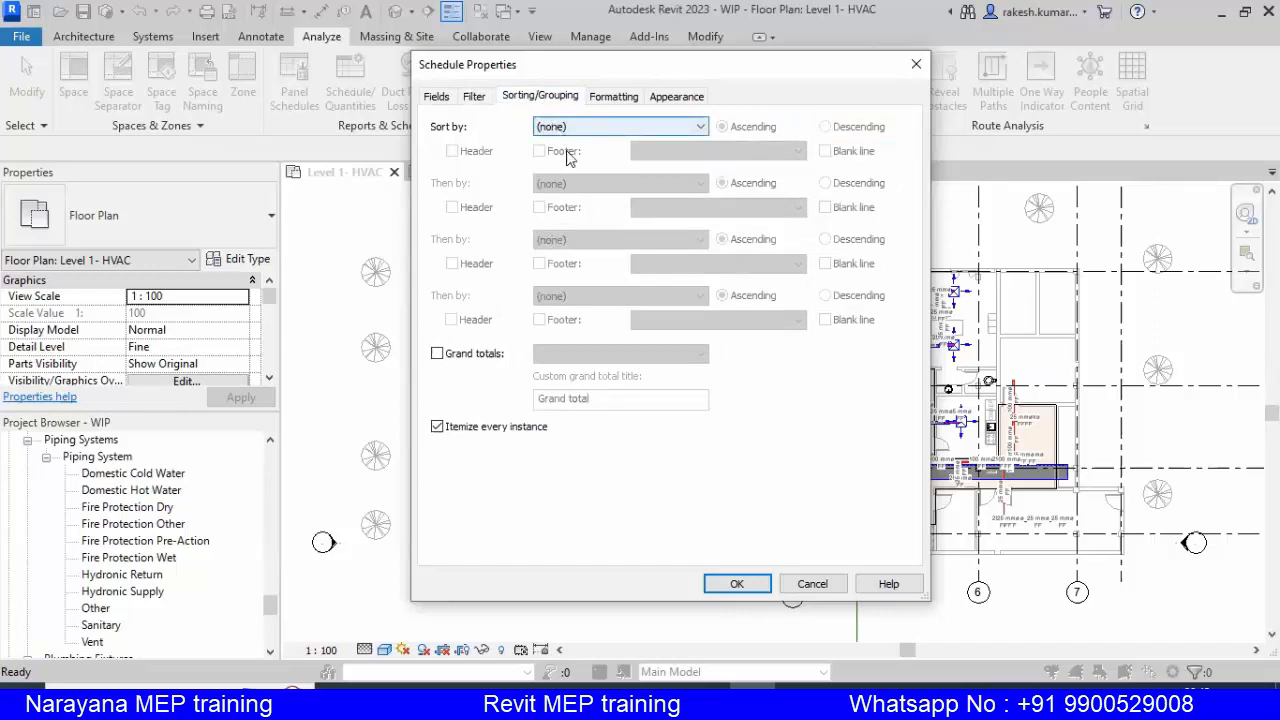
click(703, 127)
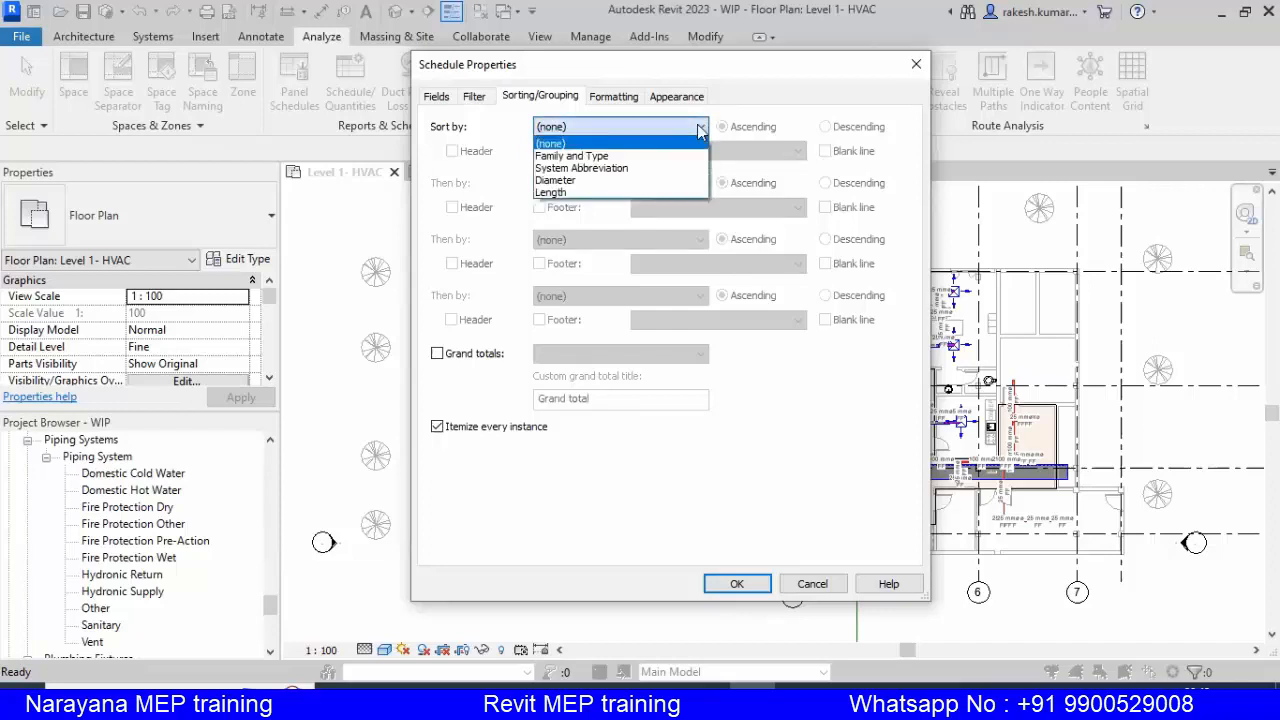
click(565, 181)
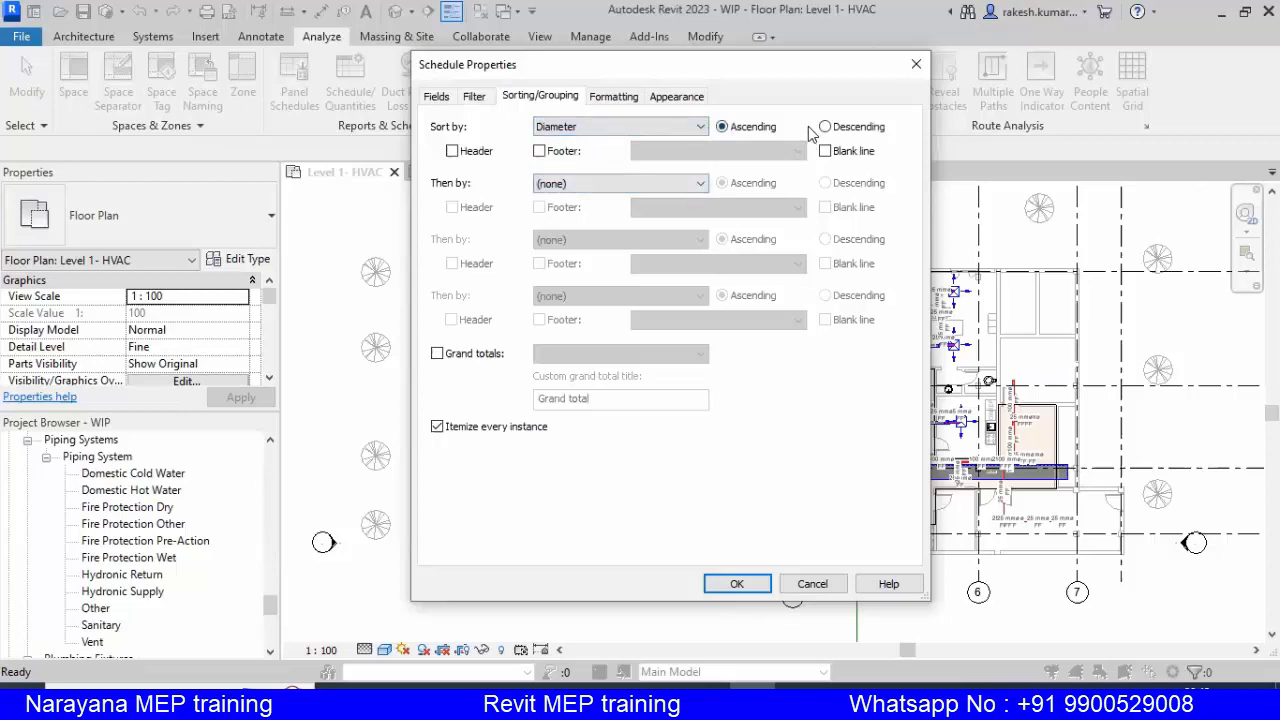
Switch to the PowerPoint presentation, review the FF schedule slides on filtering and sorting, and return to Revit
click(800, 700)
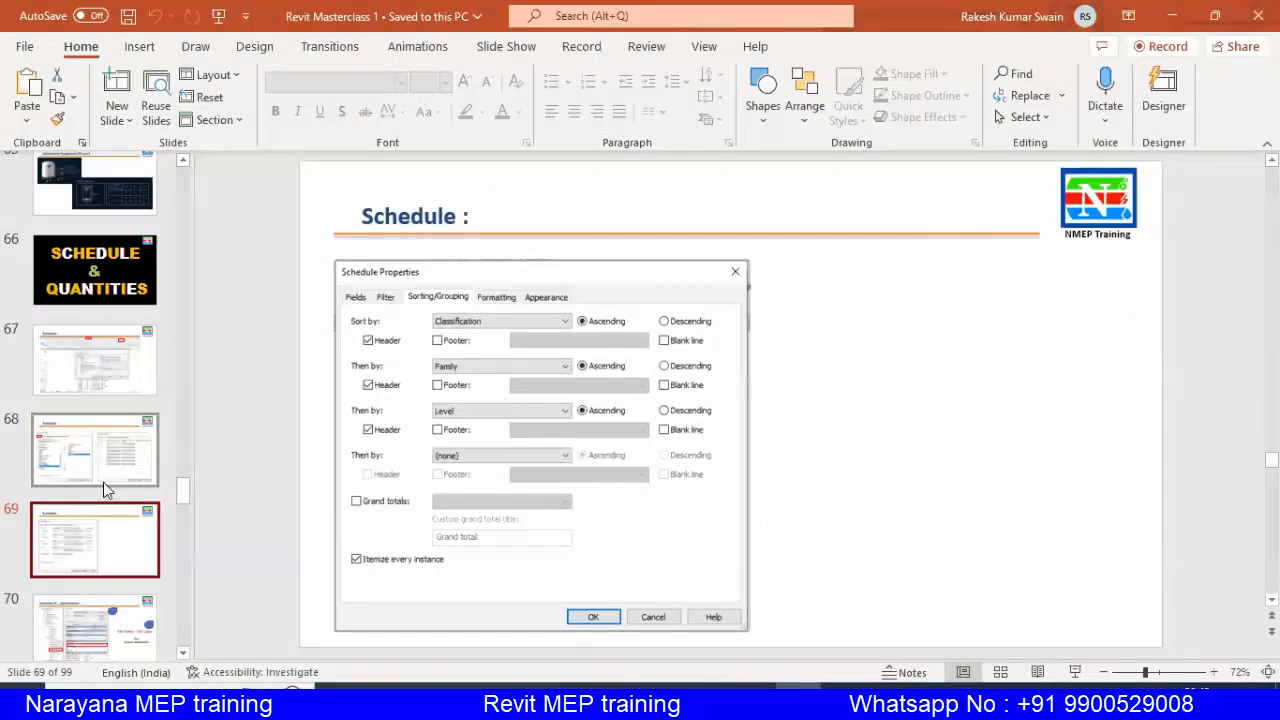
scroll(103, 482, down, 5)
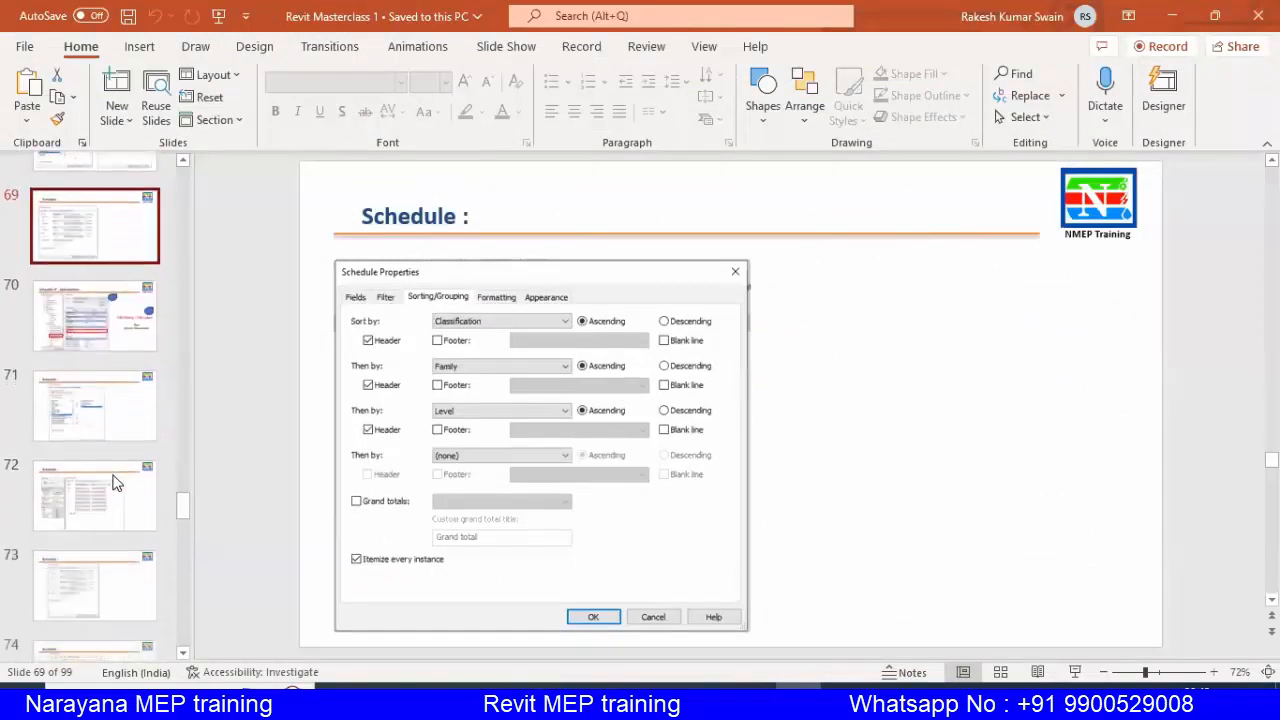
key(Down)
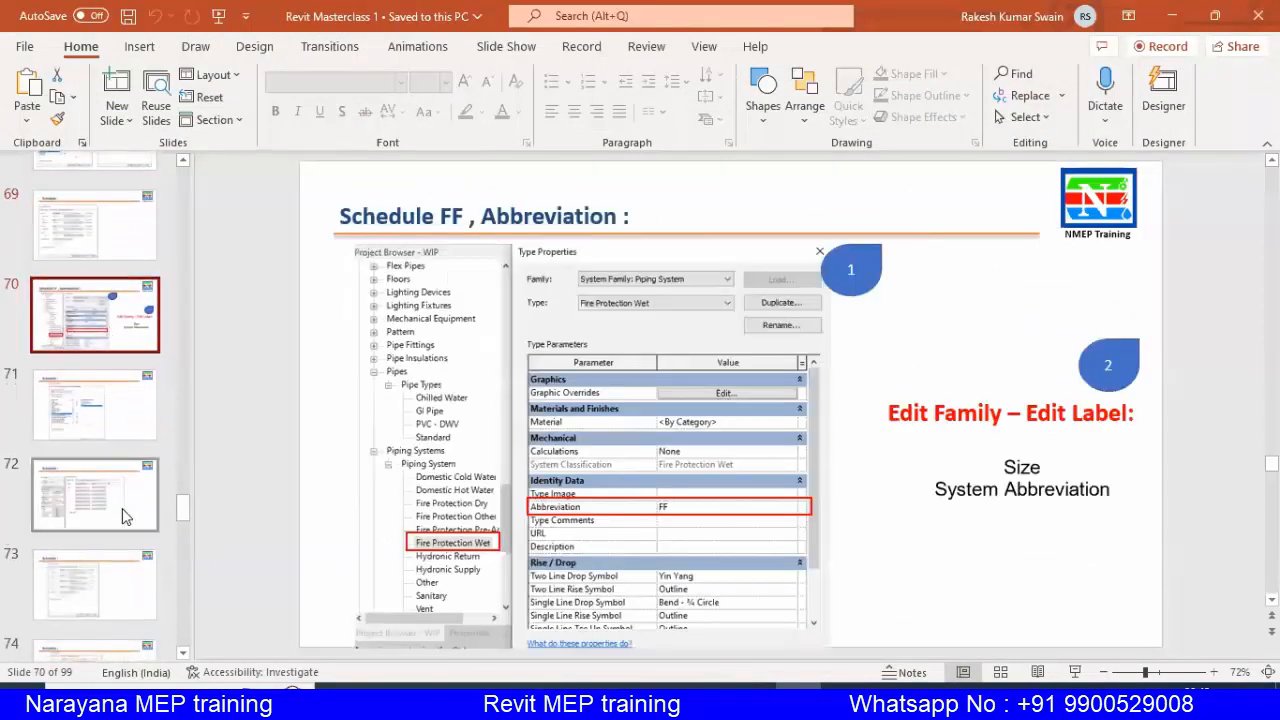
click(122, 512)
scroll(122, 512, down, 2)
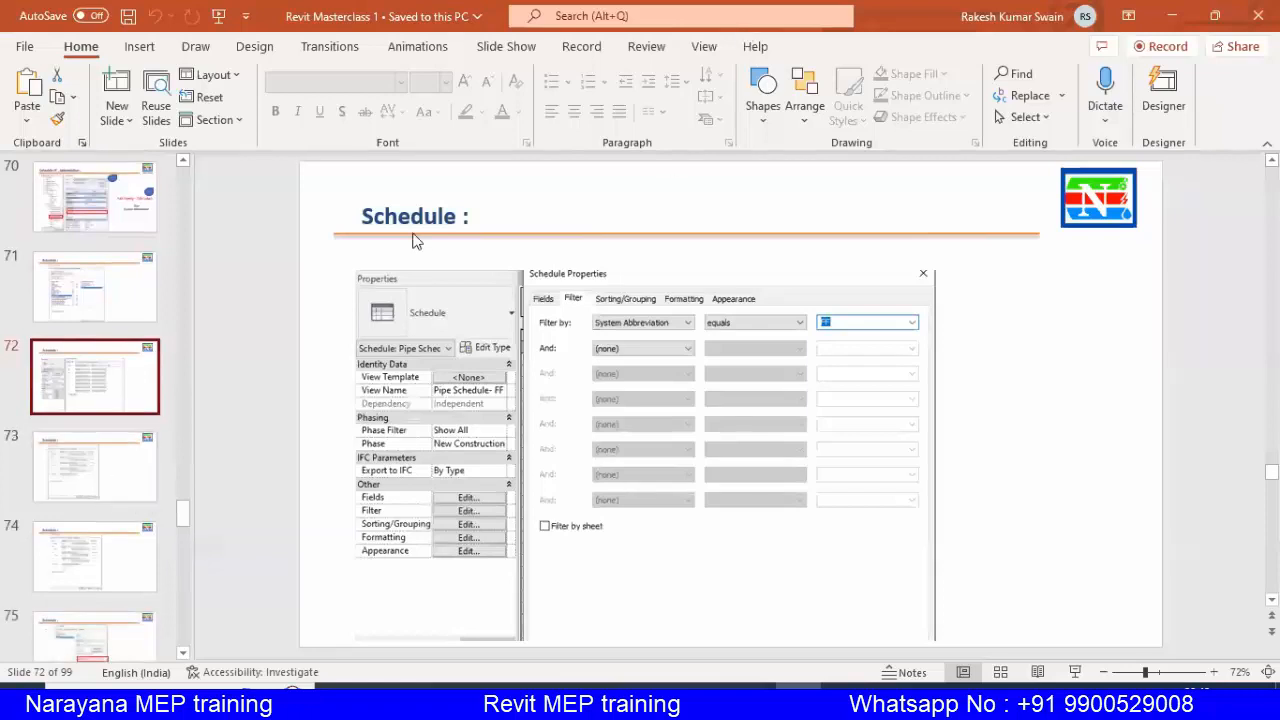
click(100, 488)
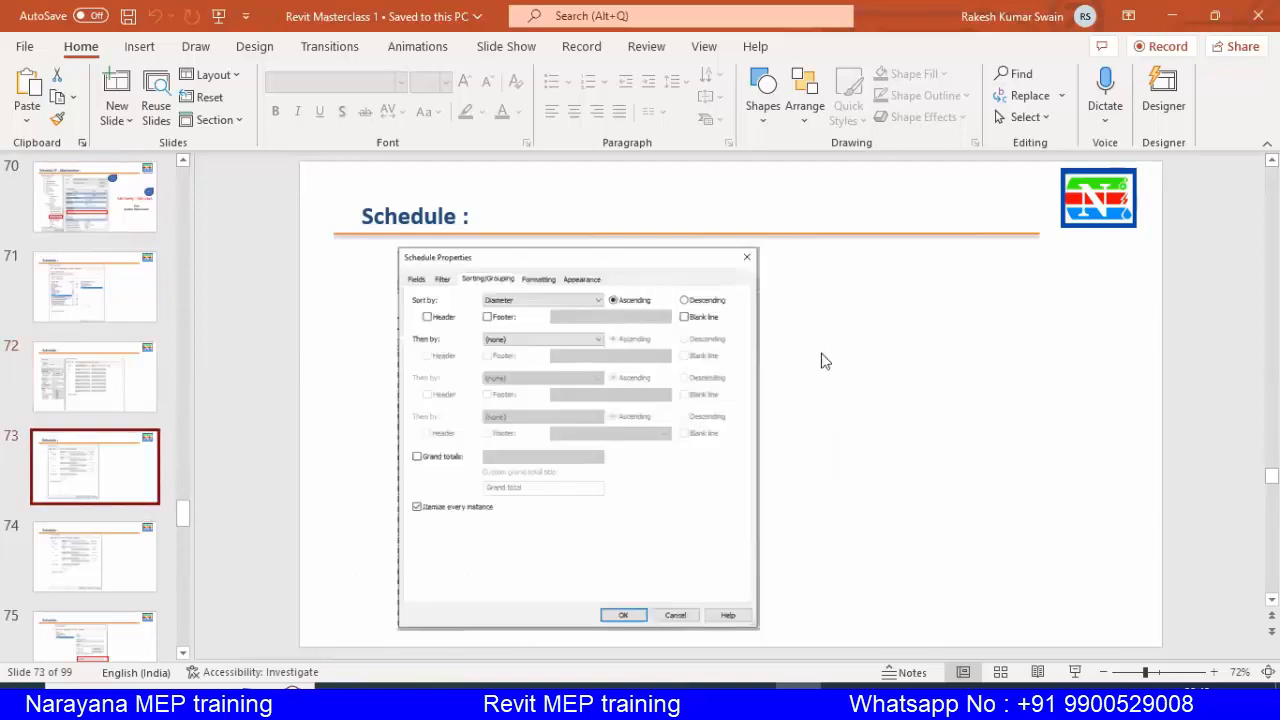
click(1172, 16)
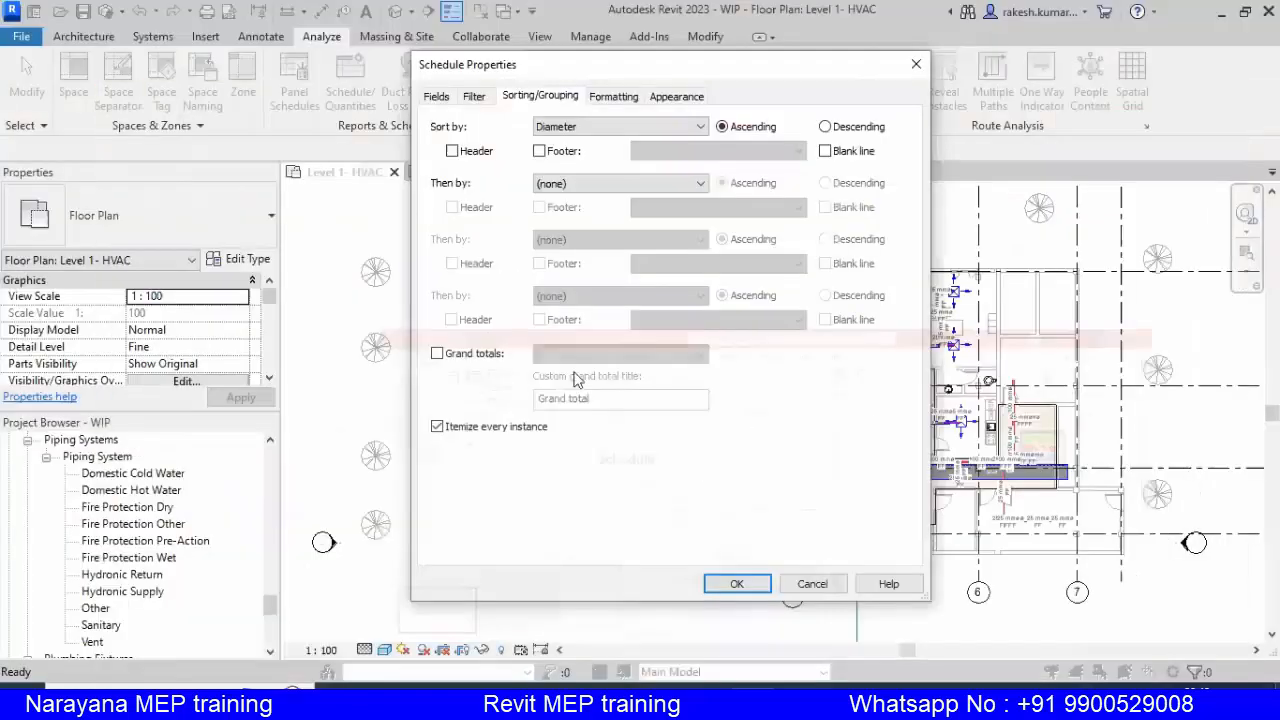
Review the Length field's formatting, the appearance options and the sorting settings in the schedule properties
click(622, 97)
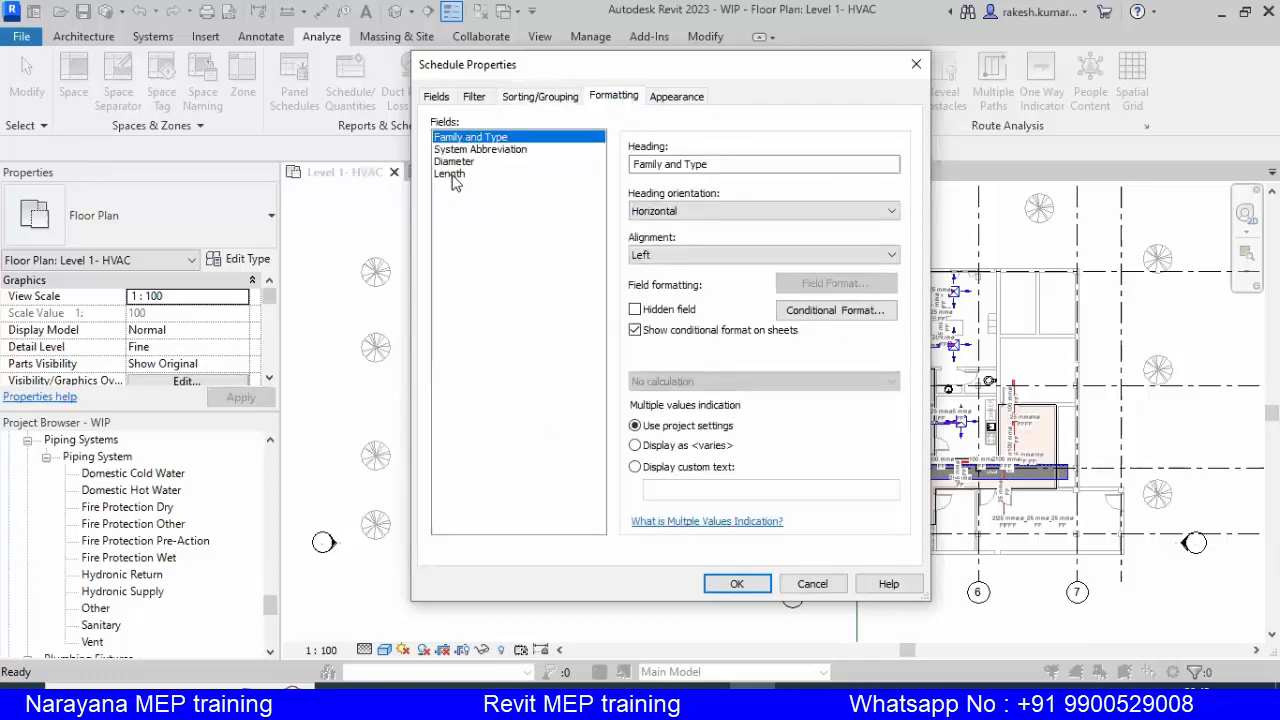
click(450, 174)
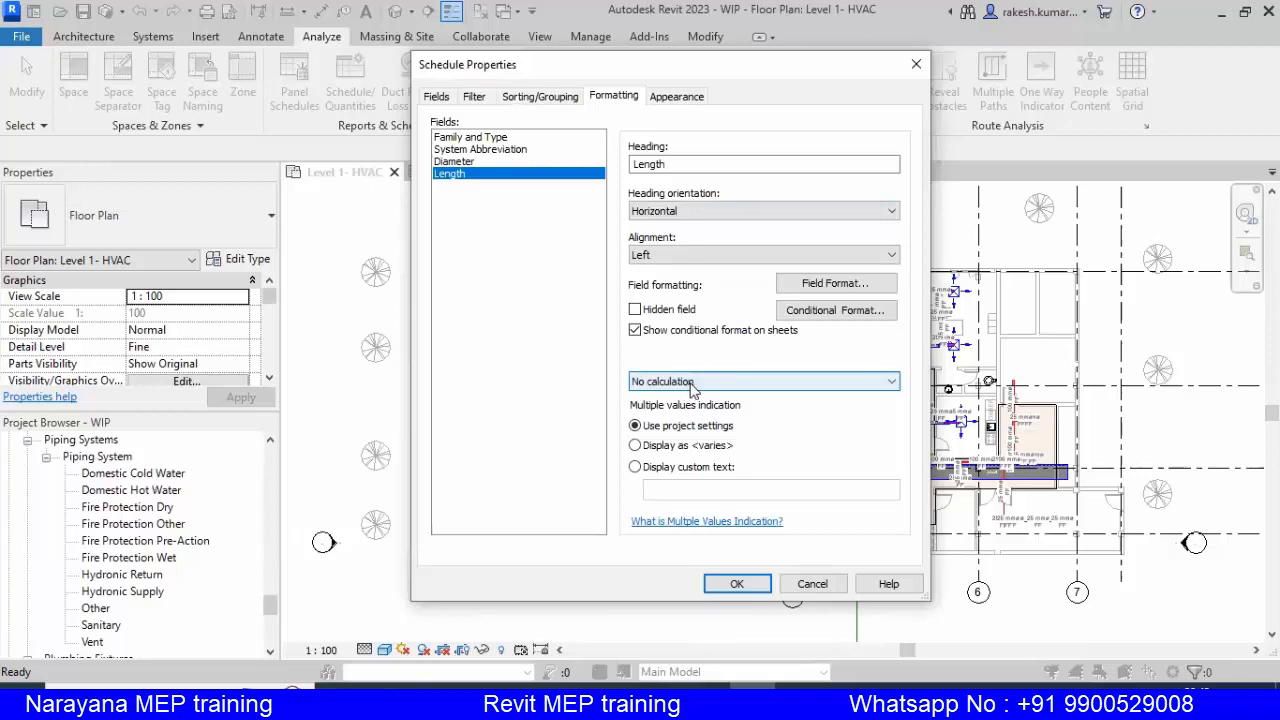
click(676, 97)
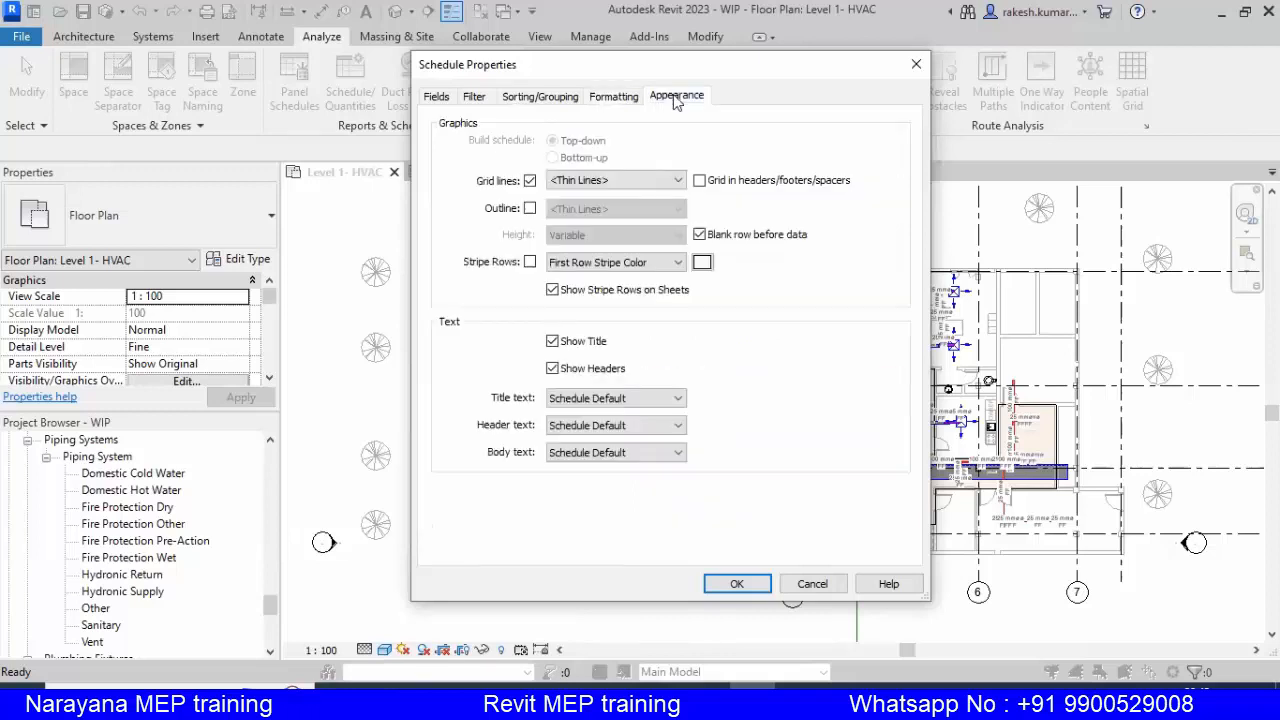
click(607, 99)
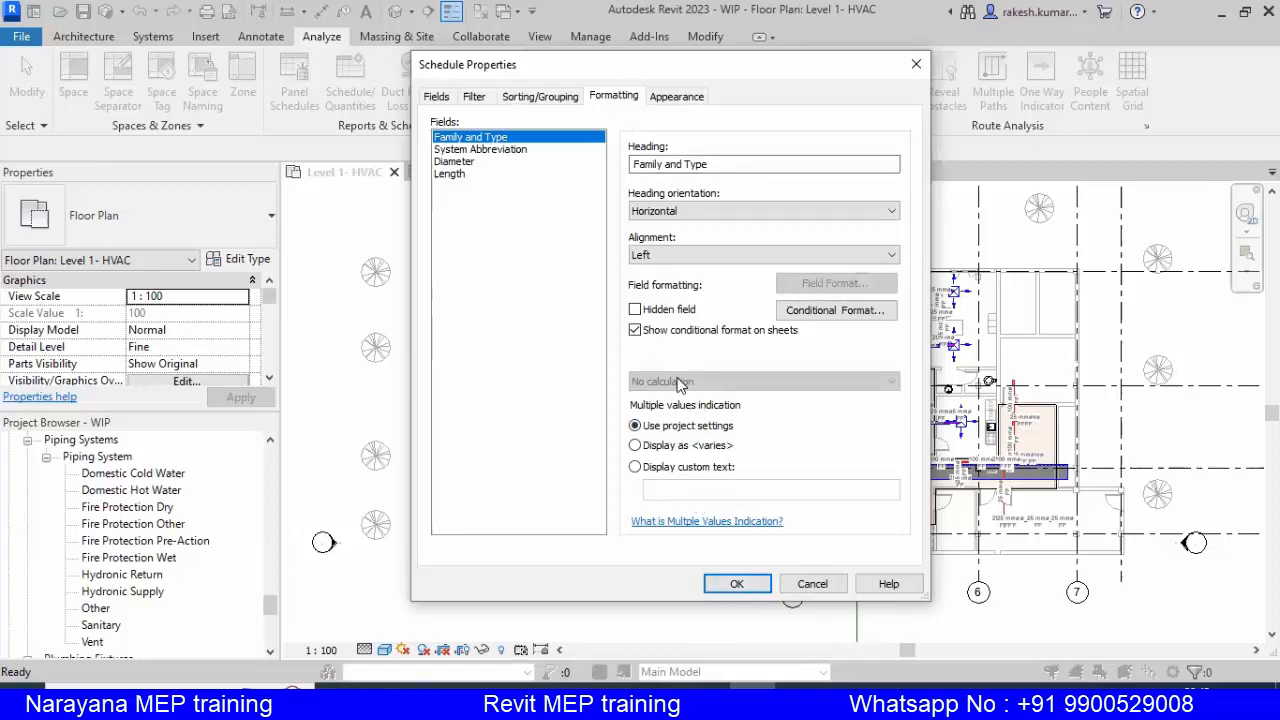
click(449, 174)
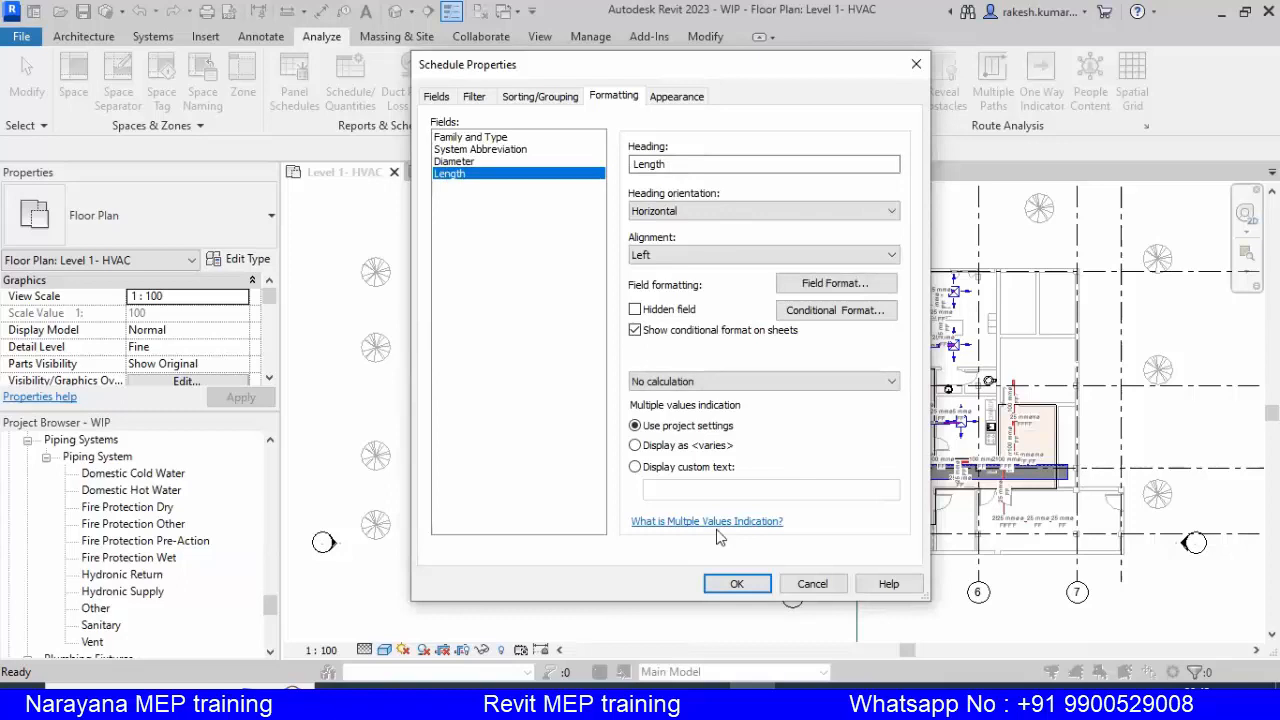
click(529, 100)
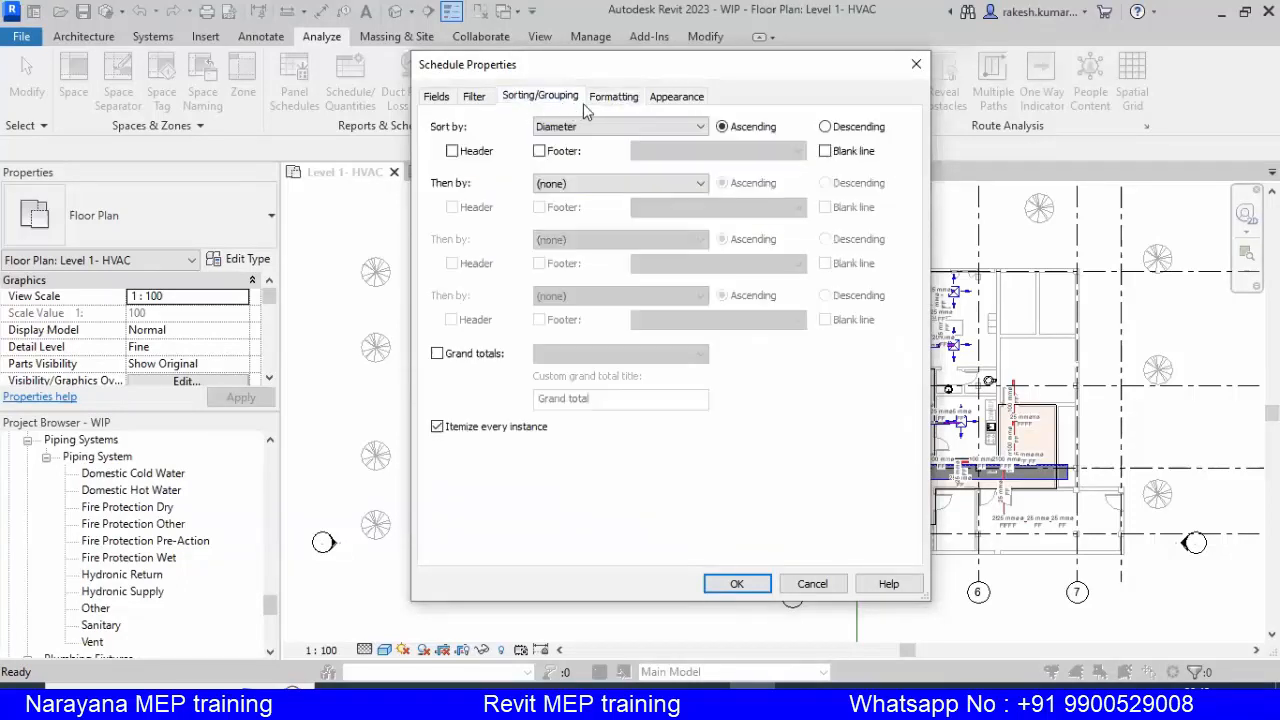
click(620, 100)
click(536, 100)
Create the pipe schedule with the configured properties and look through its rows of diameters and lengths
click(738, 585)
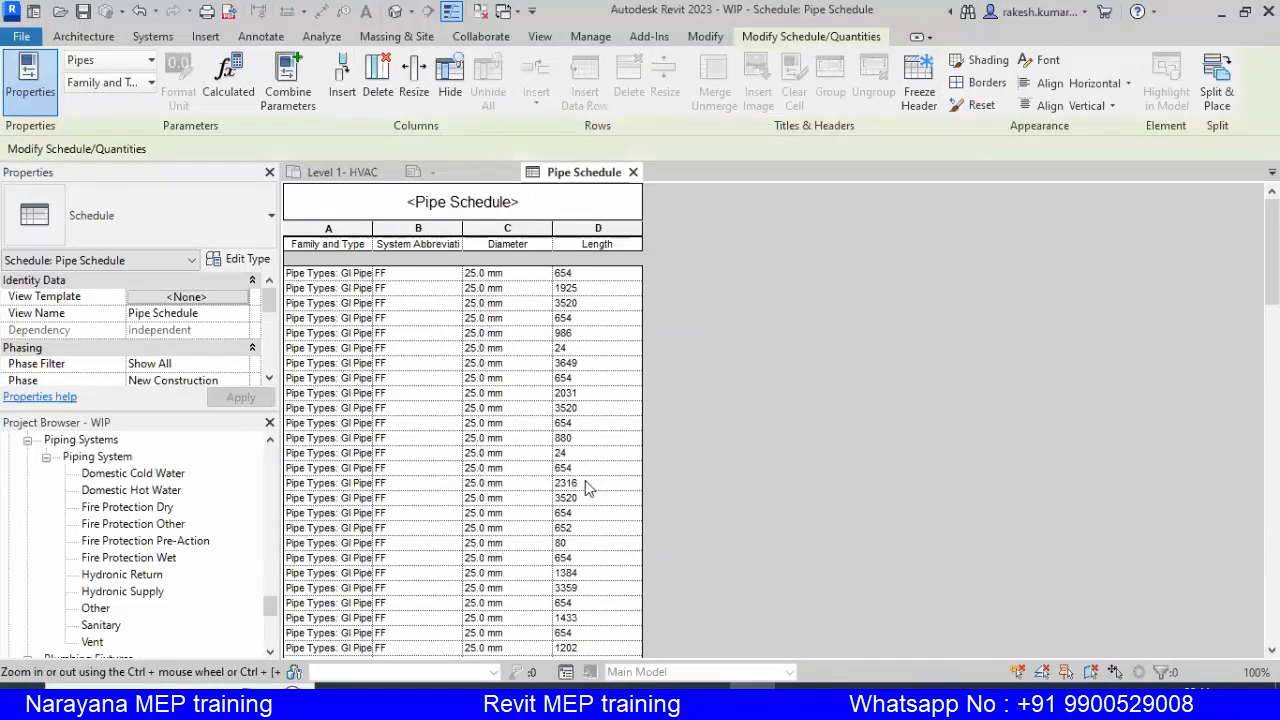
scroll(587, 487, down, 10)
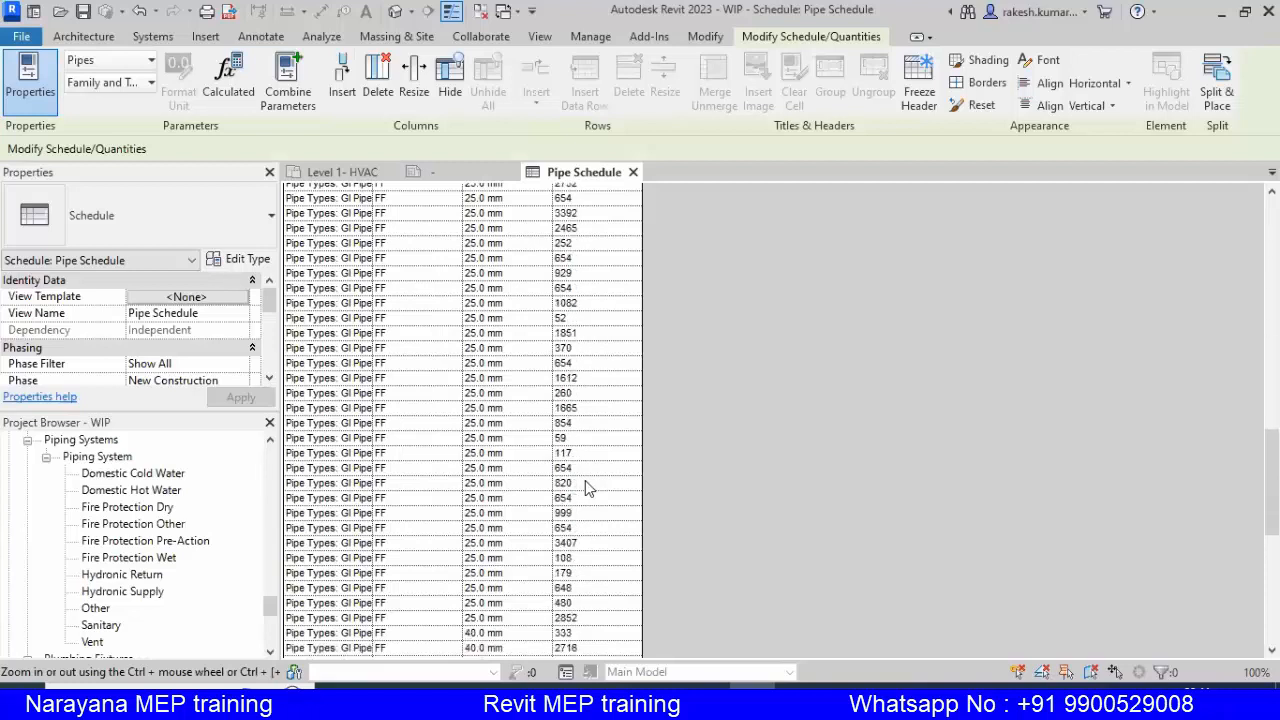
scroll(587, 487, down, 10)
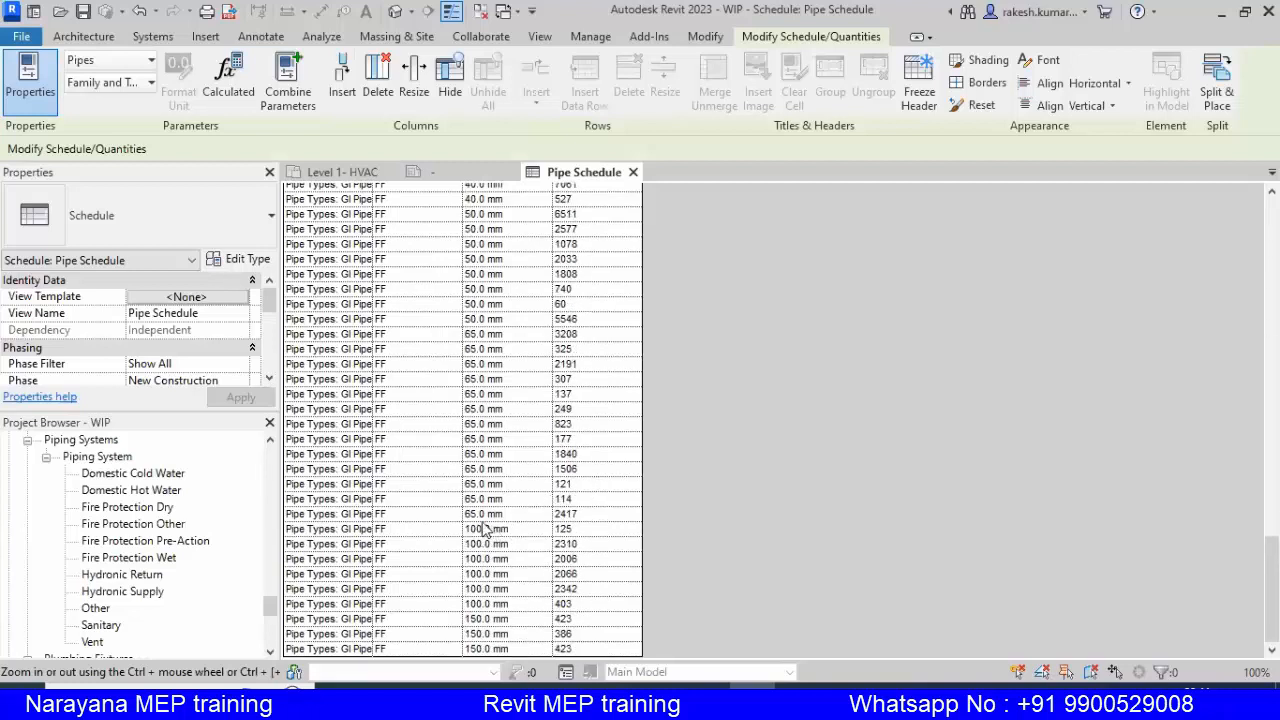
scroll(493, 318, up, 10)
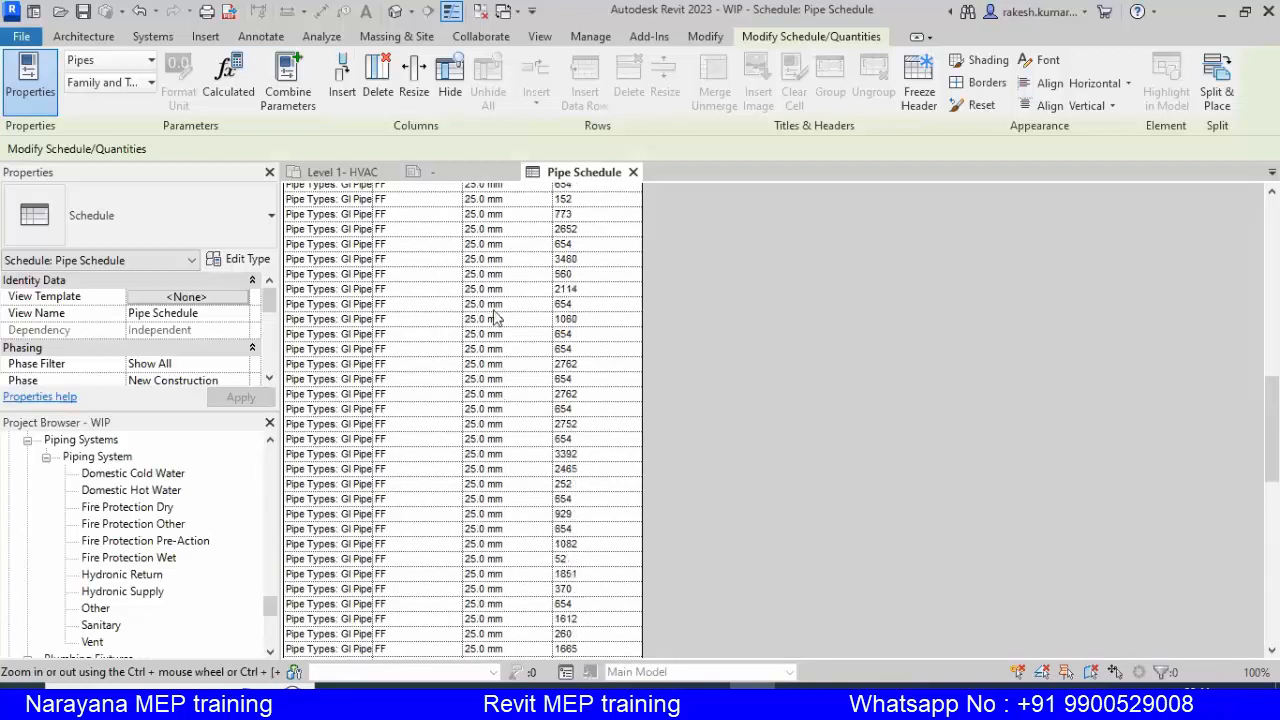
scroll(493, 318, up, 2)
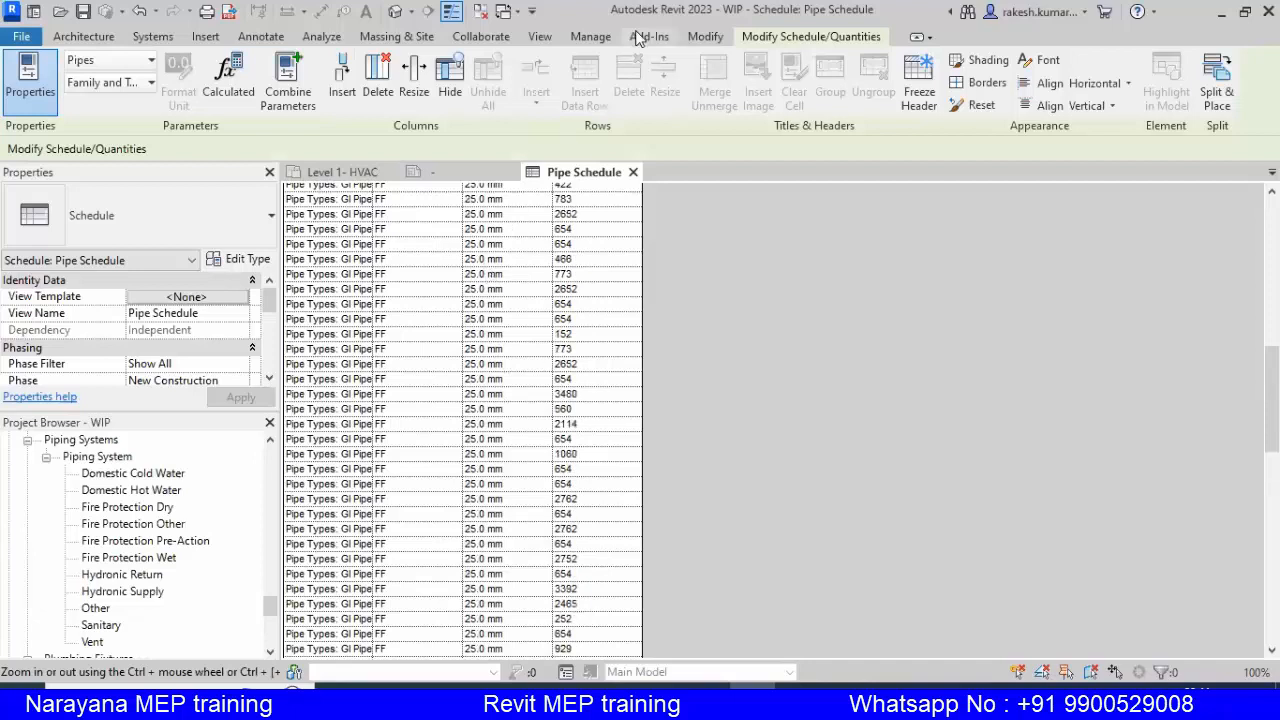
mouse_move(755, 234)
mouse_down()
mouse_move(734, 267)
mouse_move(766, 269)
mouse_move(792, 241)
mouse_move(888, 254)
mouse_up()
drag(798, 264, 819, 262)
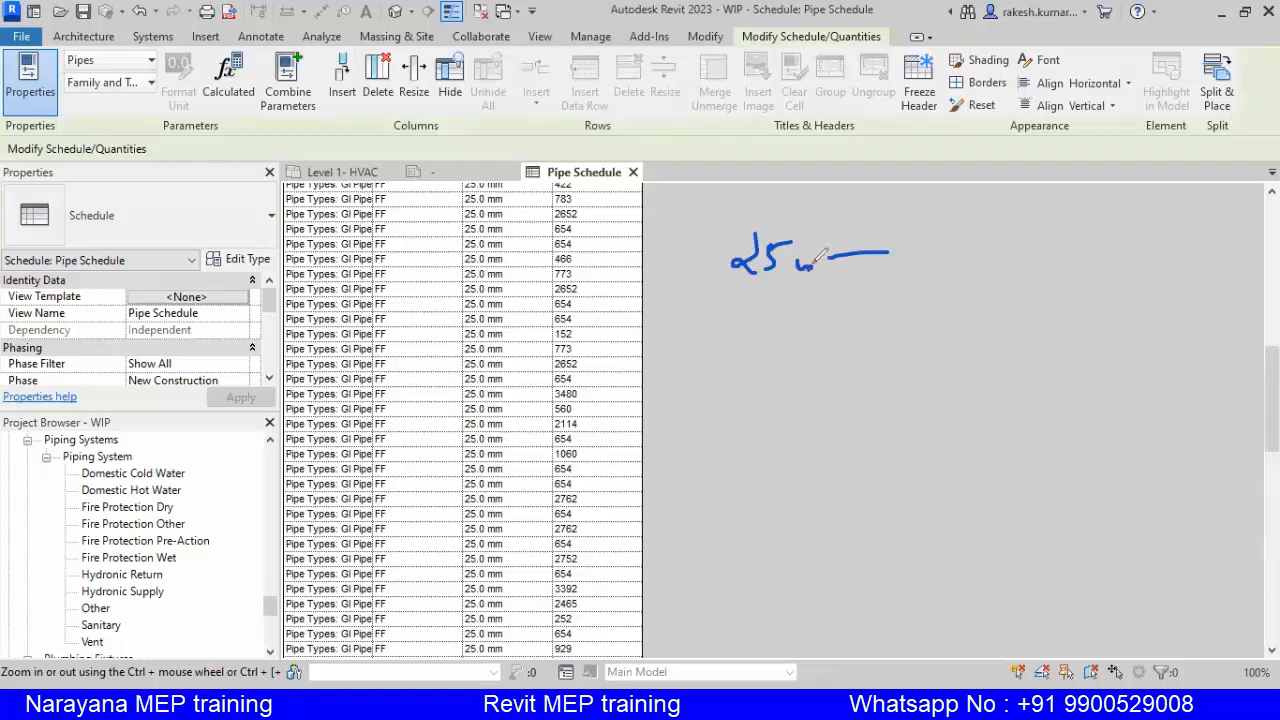
mouse_move(752, 320)
mouse_down()
mouse_move(737, 340)
mouse_move(788, 343)
mouse_move(770, 352)
mouse_up()
drag(774, 328, 946, 336)
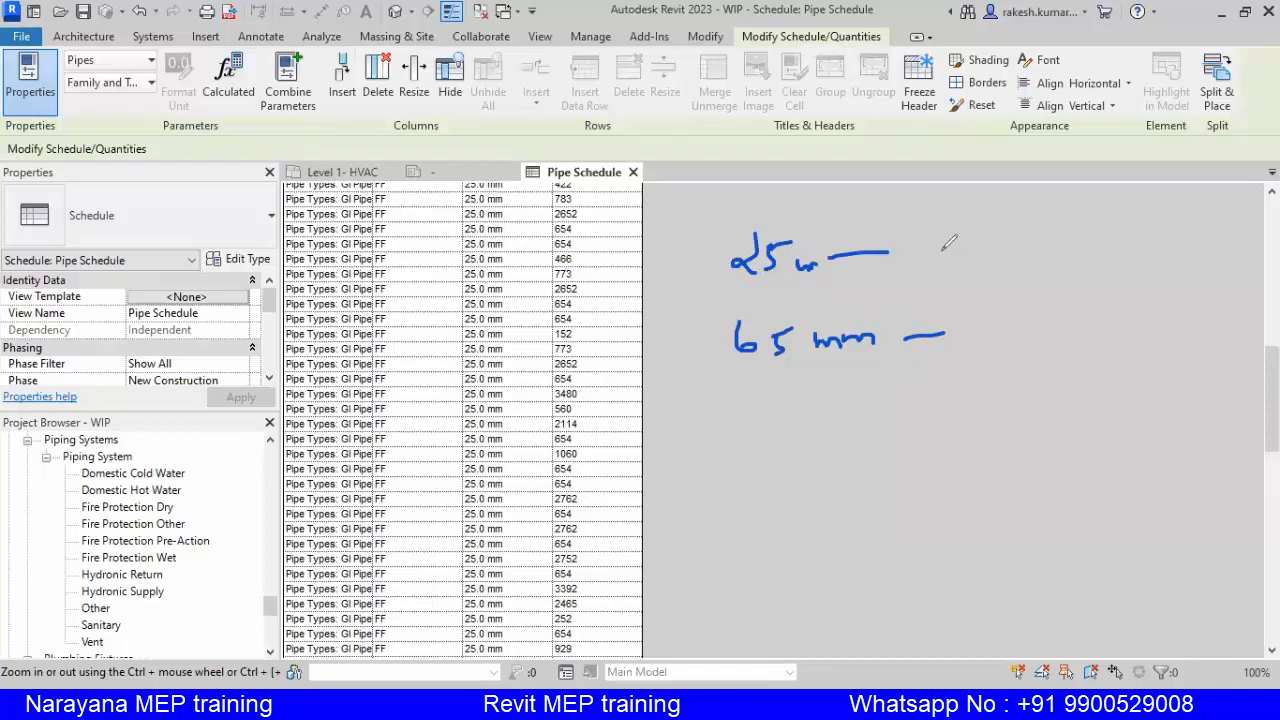
drag(964, 237, 966, 260)
mouse_move(986, 238)
mouse_down()
mouse_move(974, 258)
mouse_move(990, 240)
mouse_up()
mouse_move(1008, 238)
mouse_down()
mouse_move(1000, 256)
mouse_move(1014, 242)
mouse_up()
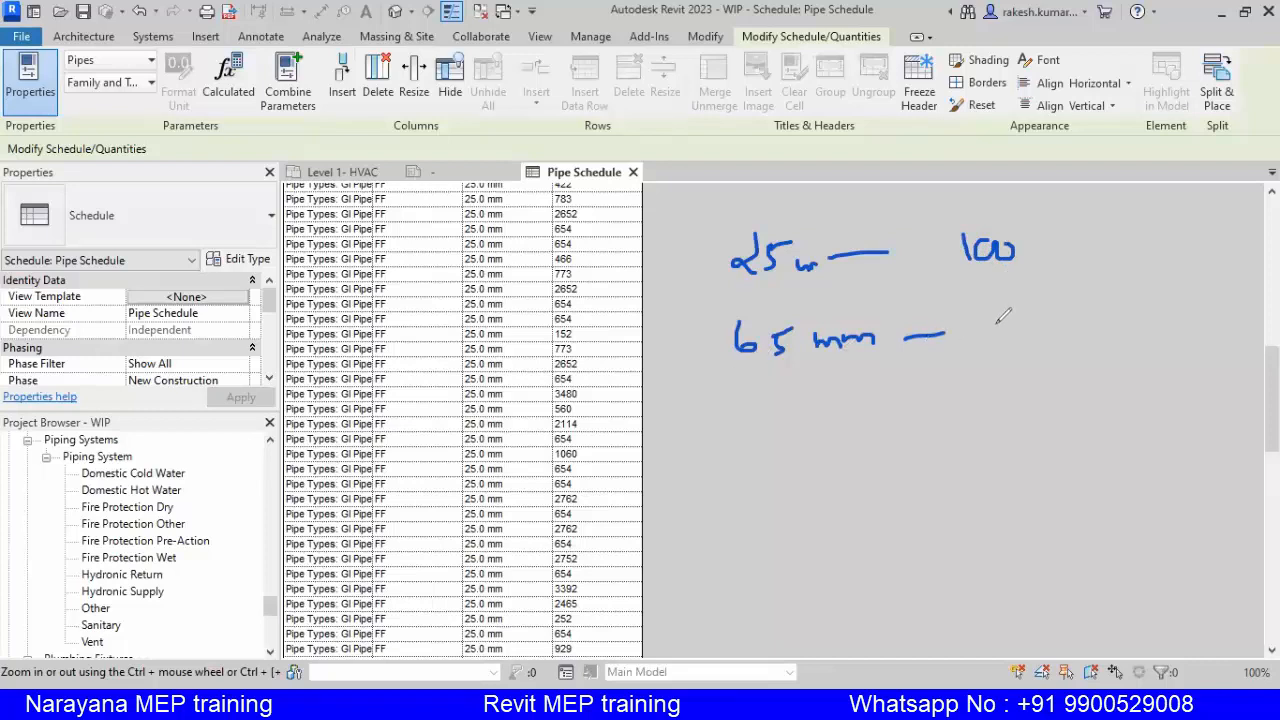
mouse_move(994, 314)
mouse_down()
mouse_move(1022, 300)
mouse_move(1104, 322)
mouse_move(1122, 290)
mouse_up()
mouse_move(1046, 236)
mouse_down()
mouse_move(1053, 262)
mouse_move(1070, 246)
mouse_move(1076, 264)
mouse_up()
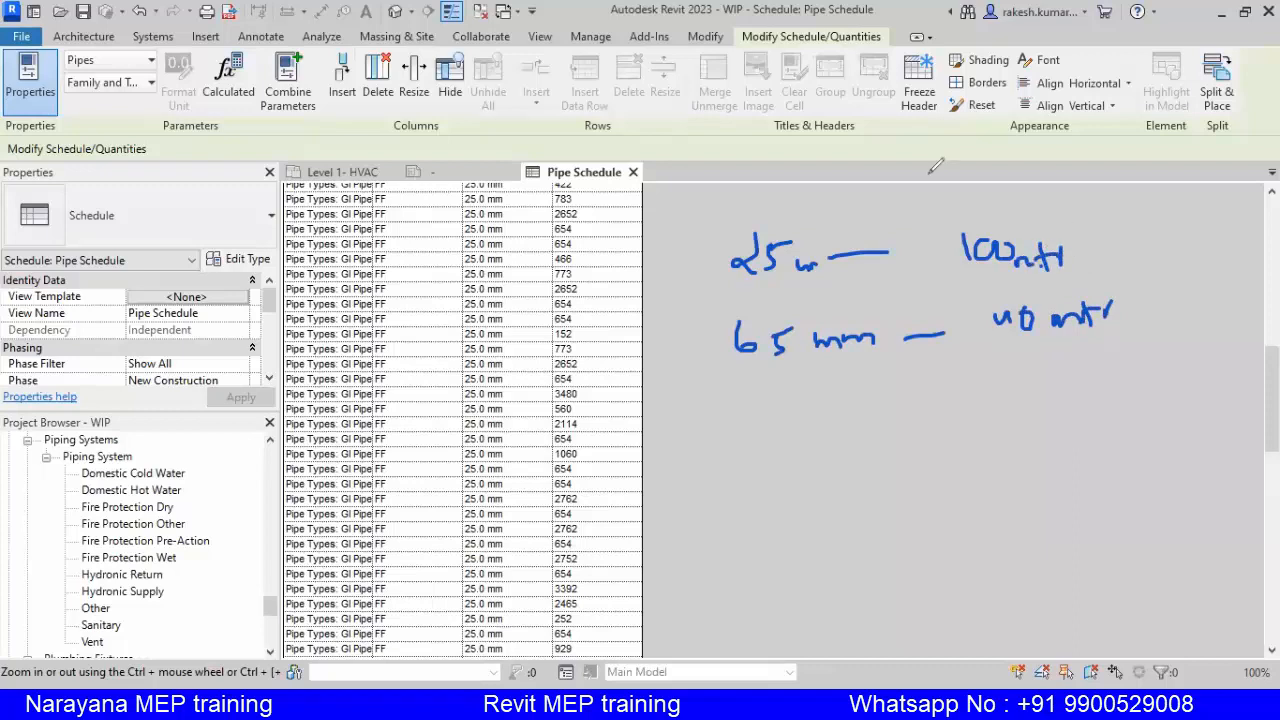
click(318, 326)
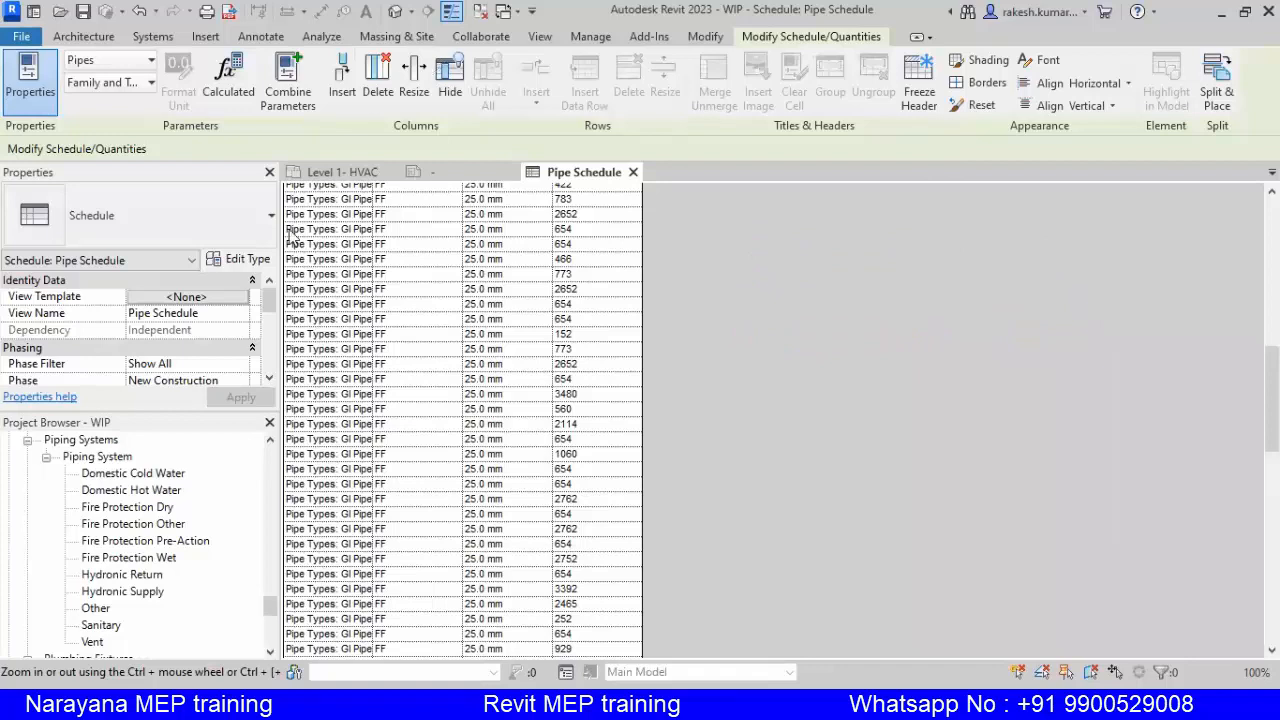
Set the Length field of the pipe schedule to Calculate totals in its formatting
drag(268, 304, 267, 351)
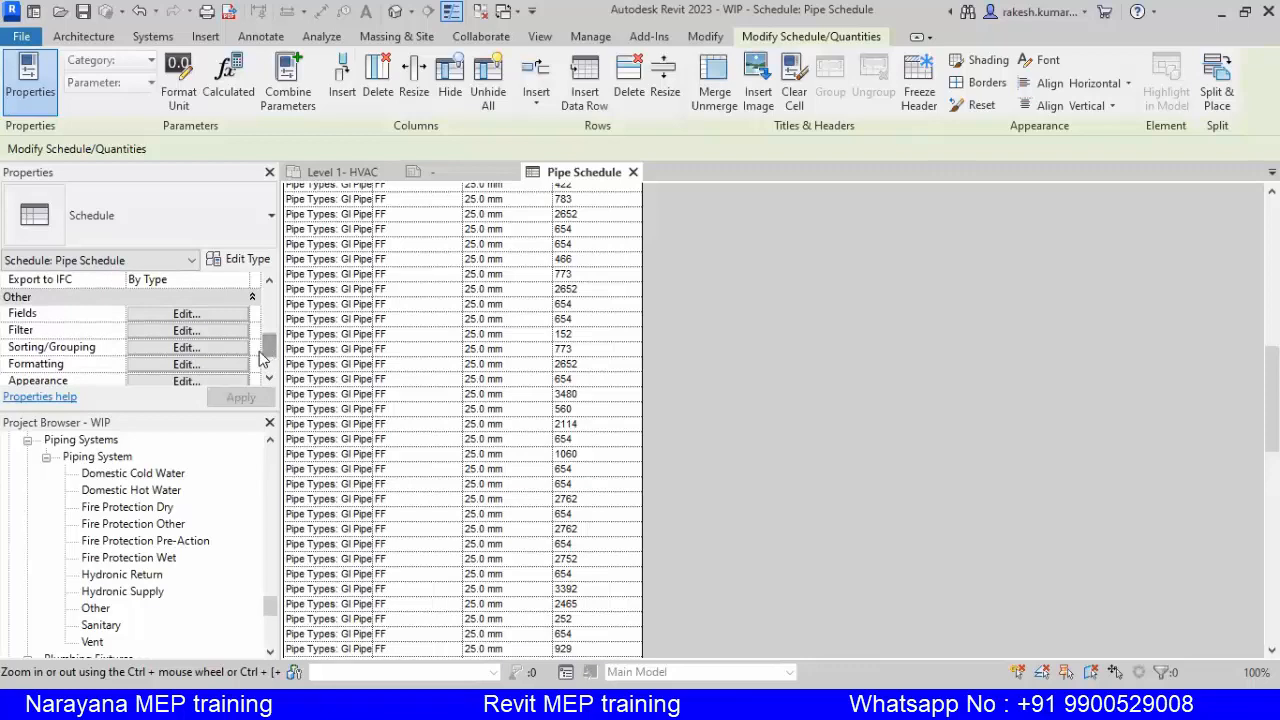
click(187, 364)
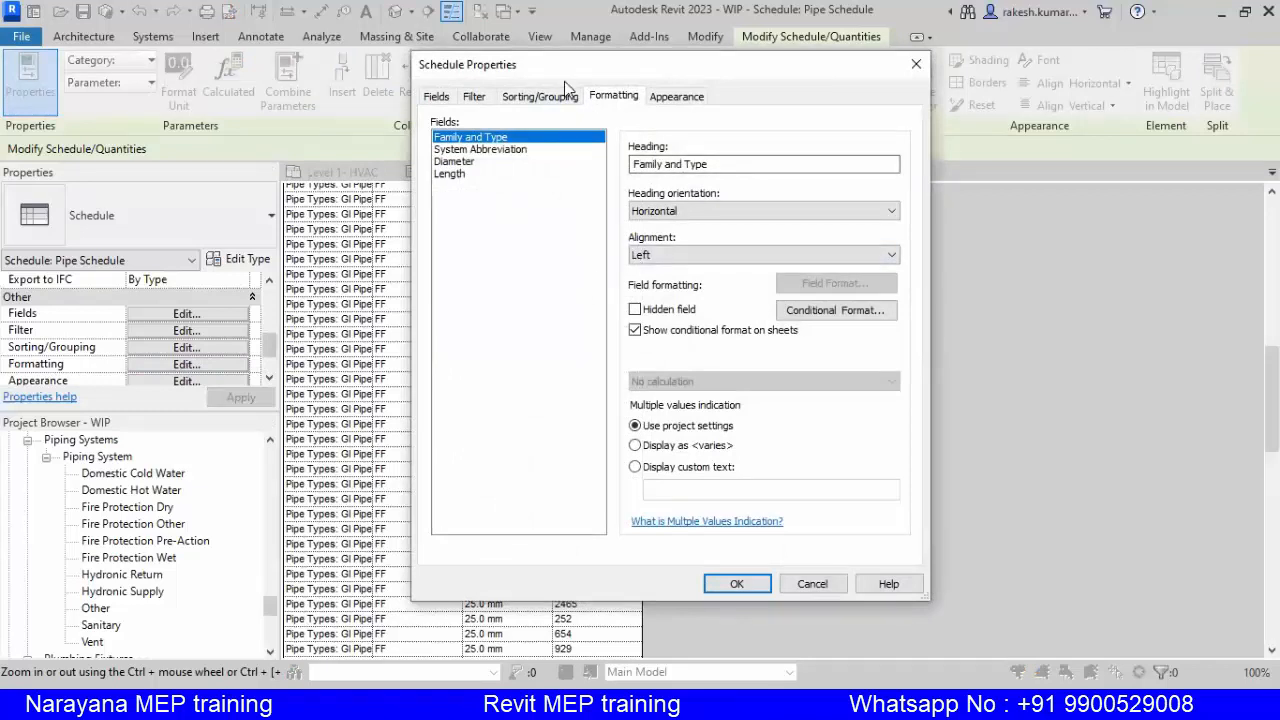
drag(564, 81, 548, 152)
click(433, 245)
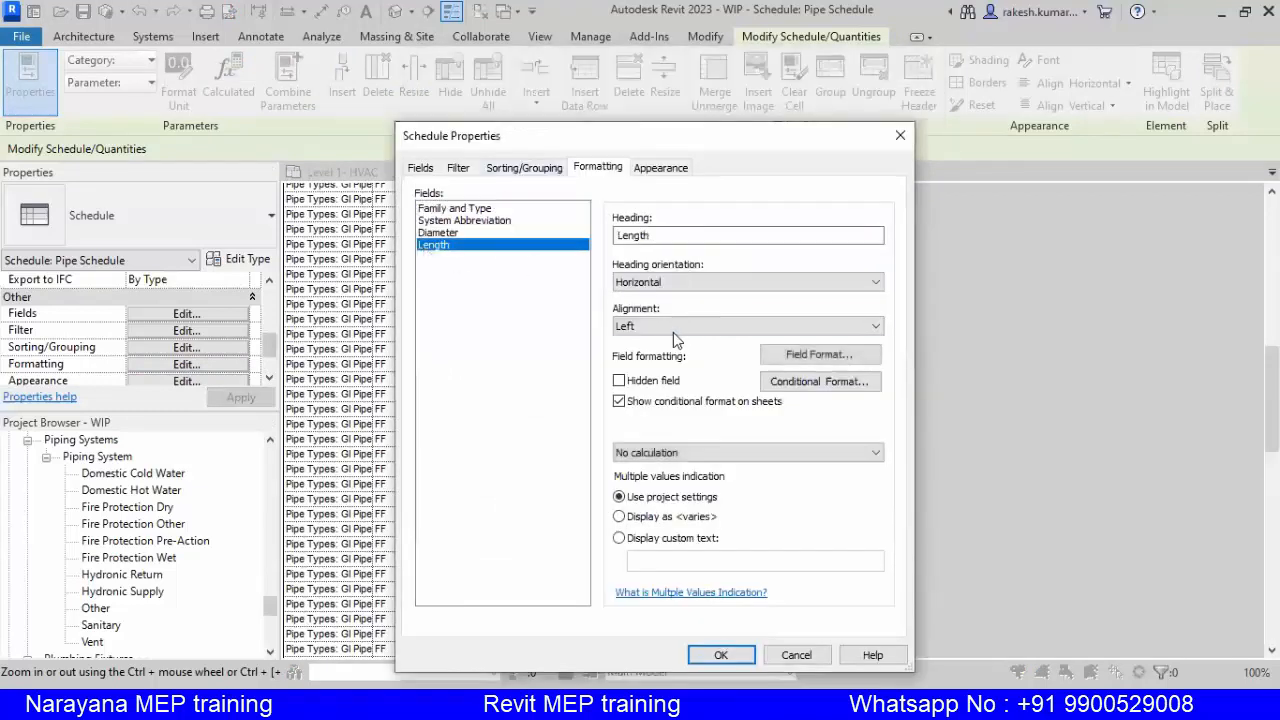
click(712, 453)
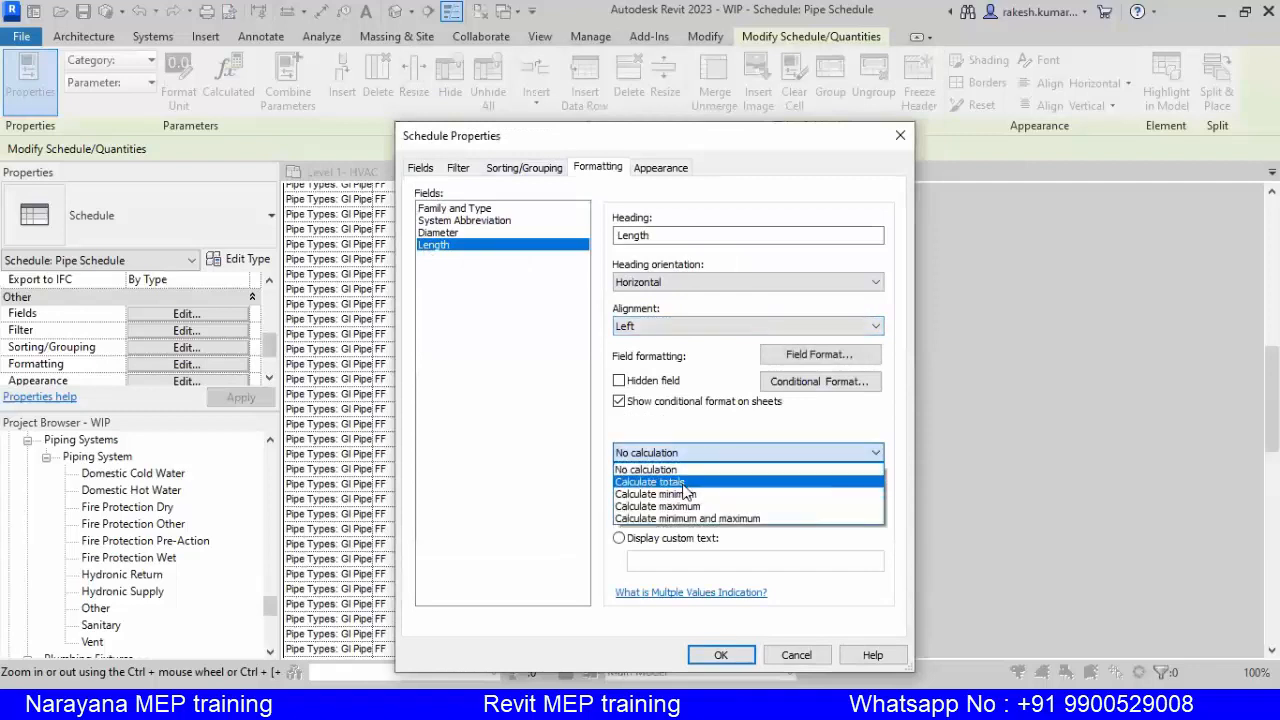
click(685, 483)
Turn off Itemize every instance in the schedule's sorting and grouping settings and apply the changes
click(524, 172)
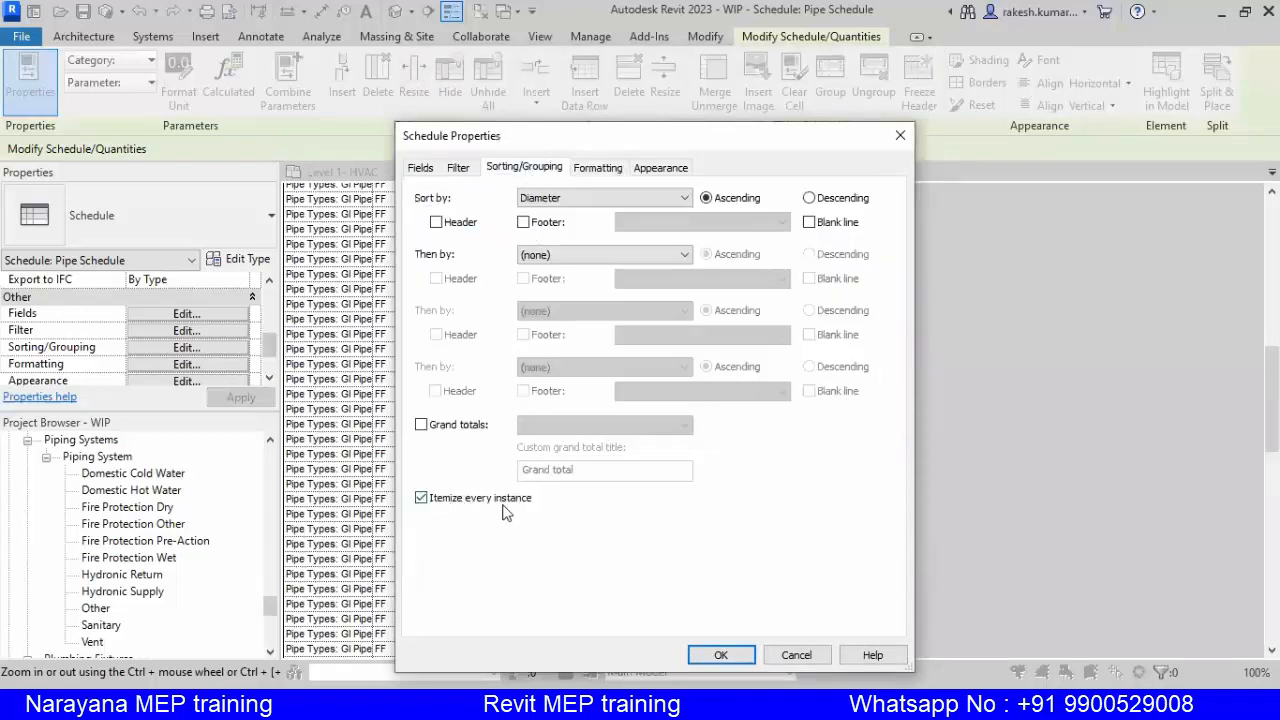
click(421, 498)
click(734, 655)
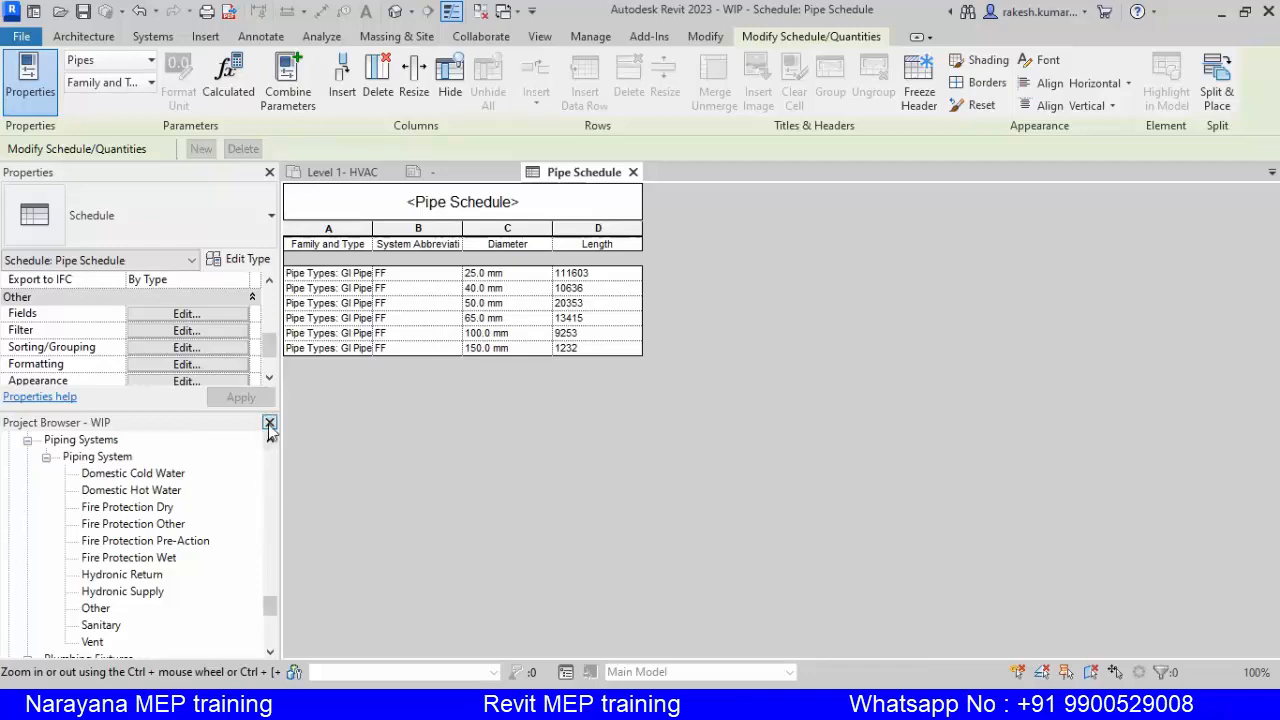
Create a new sheet with the A1 metric titleblock
drag(272, 605, 268, 547)
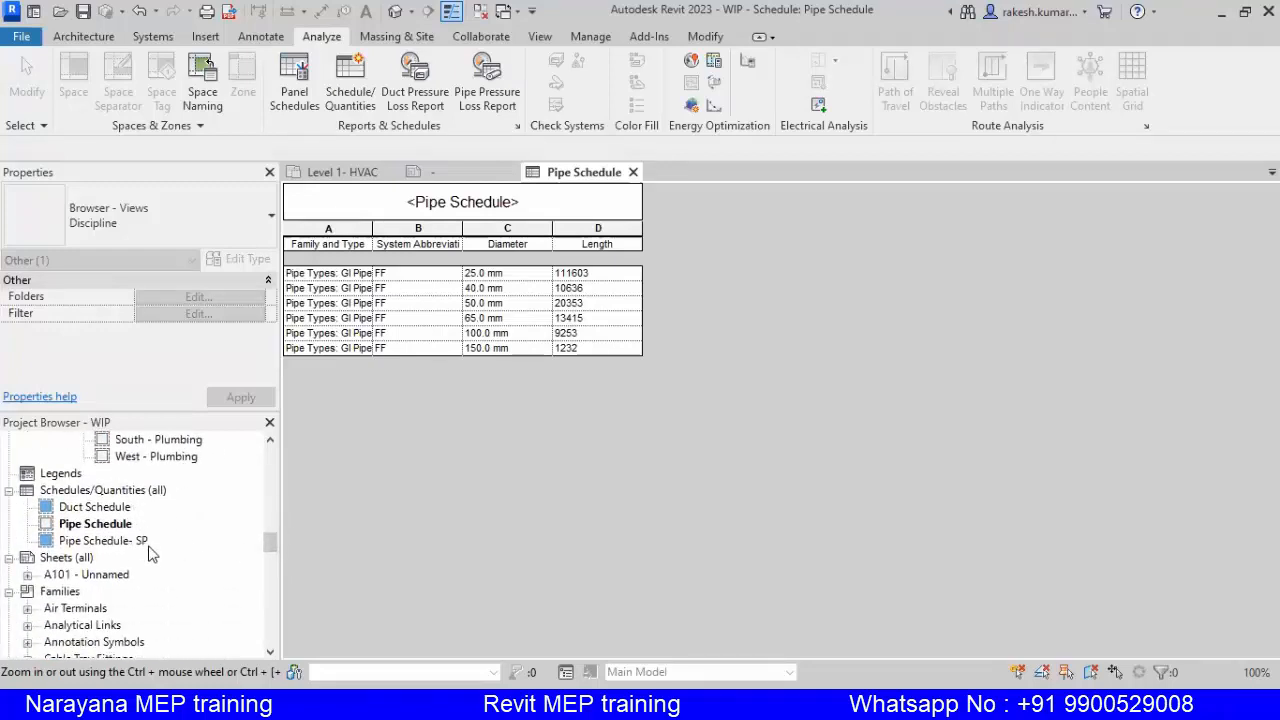
right_click(66, 557)
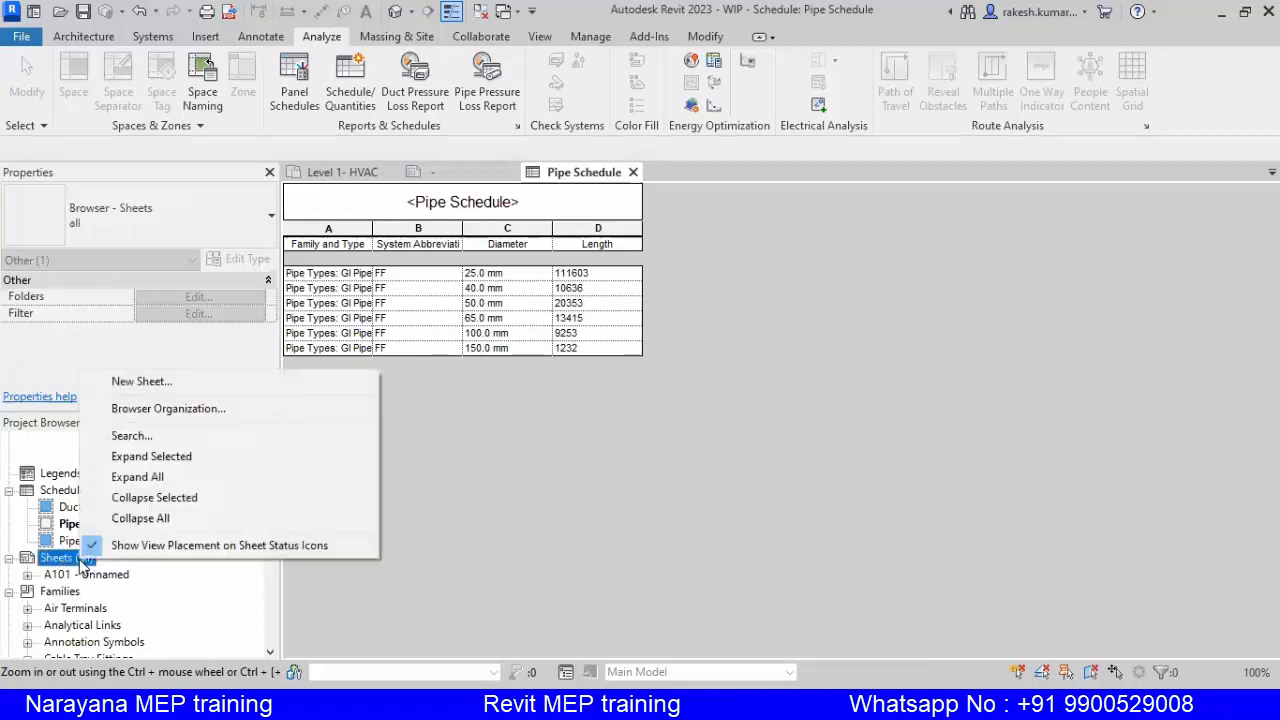
click(142, 382)
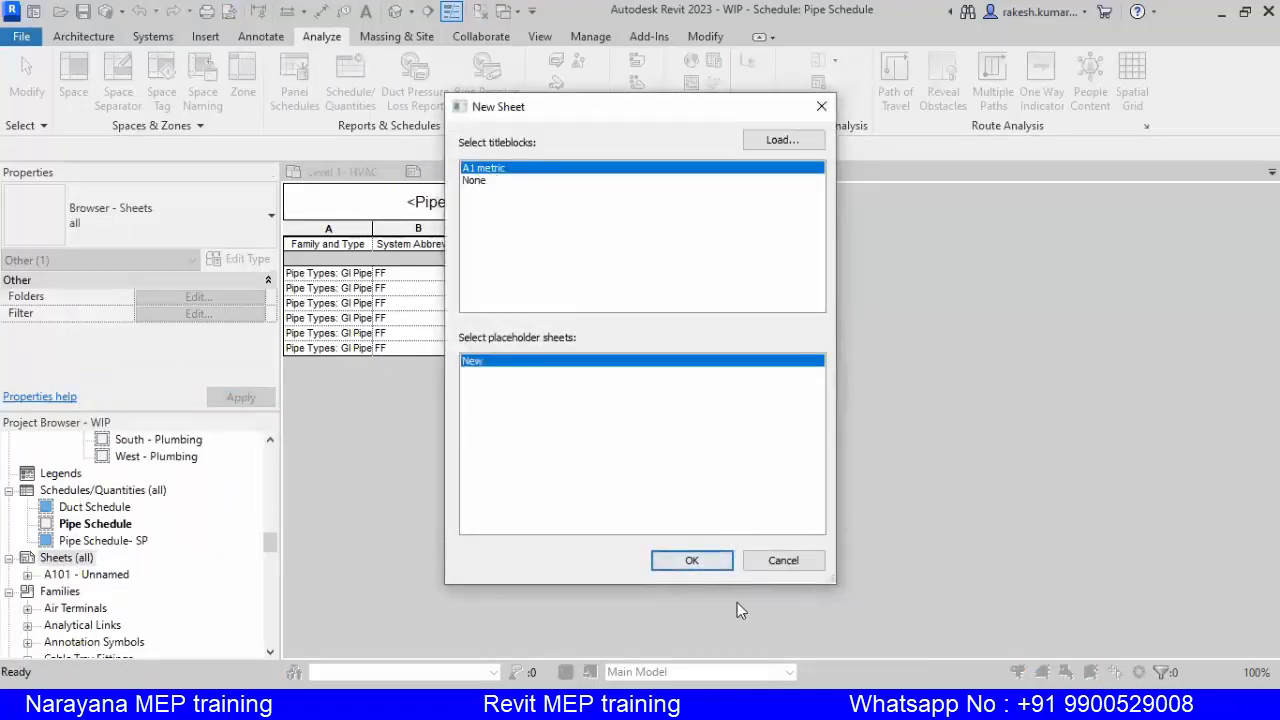
click(691, 561)
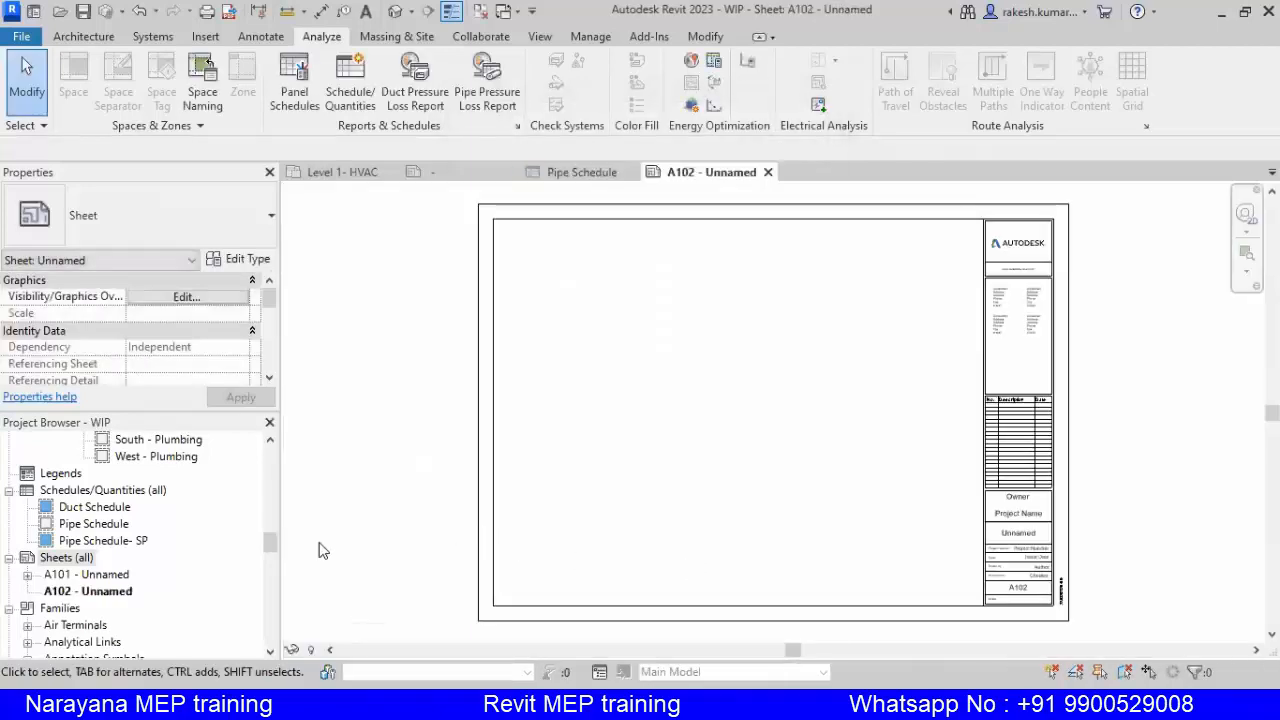
Try placing the Pipe Schedule on sheet A102 beside the titleblock, inspect its rows, and undo the placement
click(108, 508)
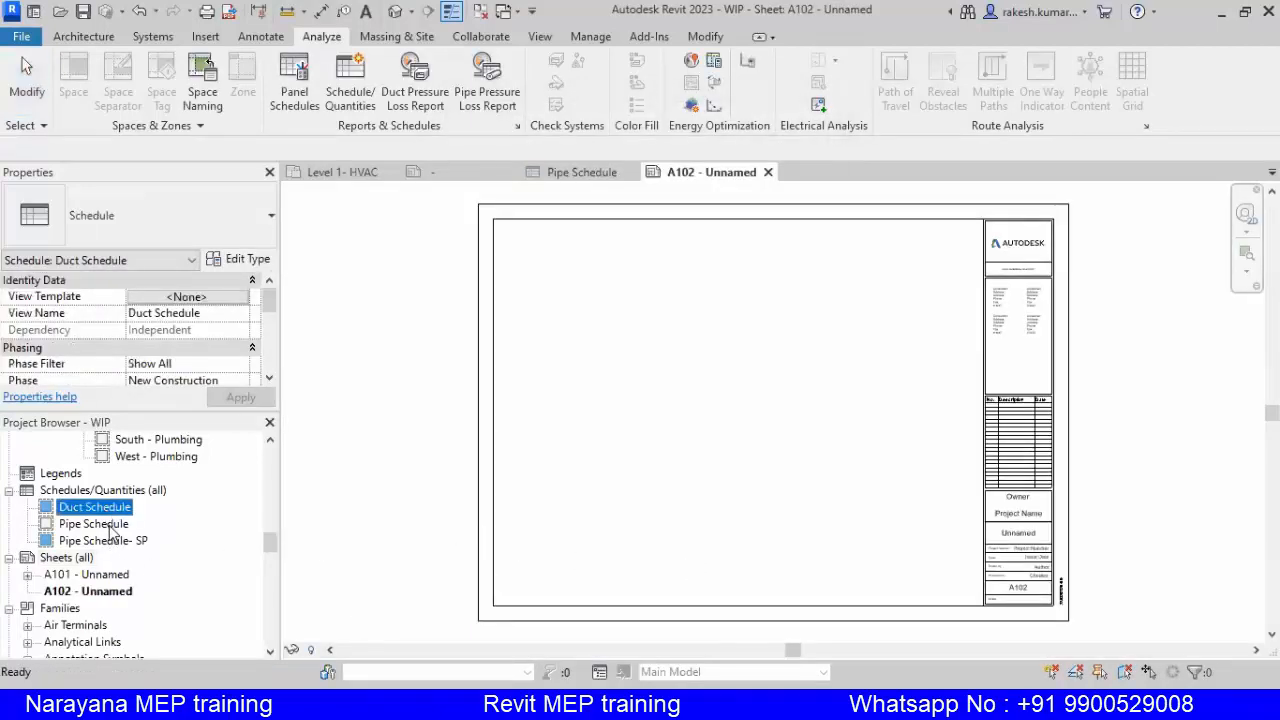
drag(110, 526, 672, 455)
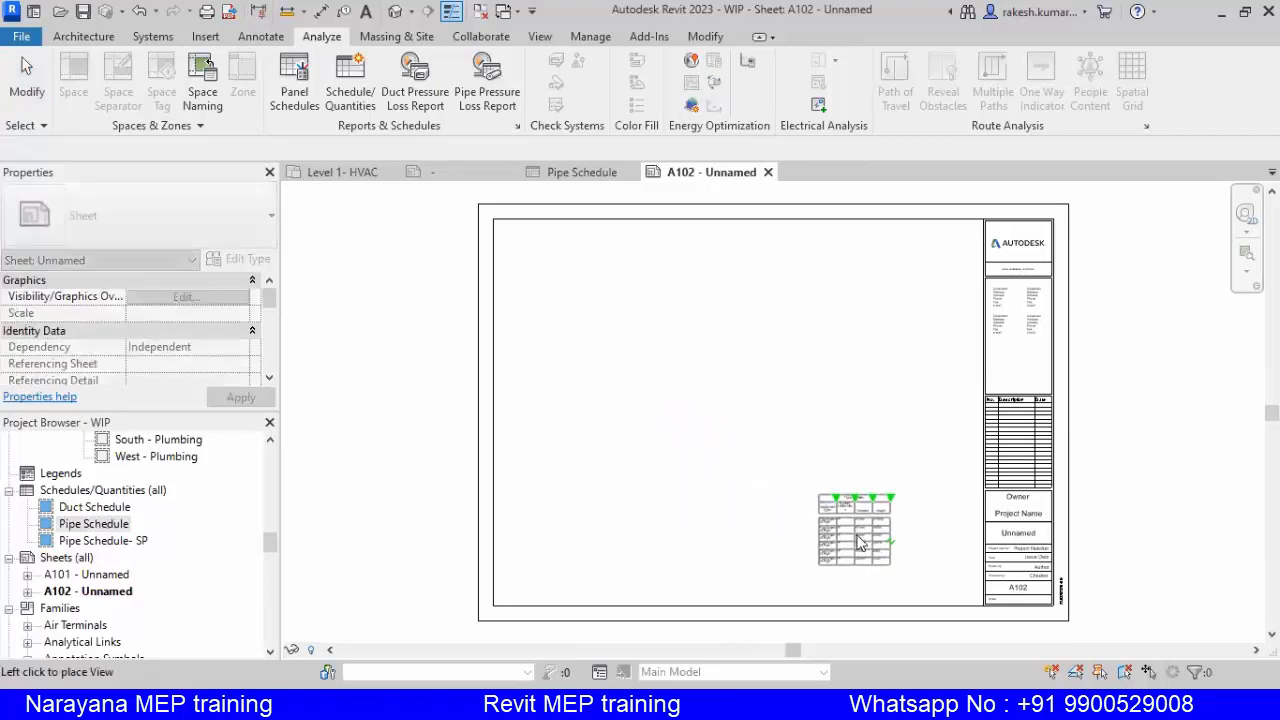
click(882, 553)
click(1160, 500)
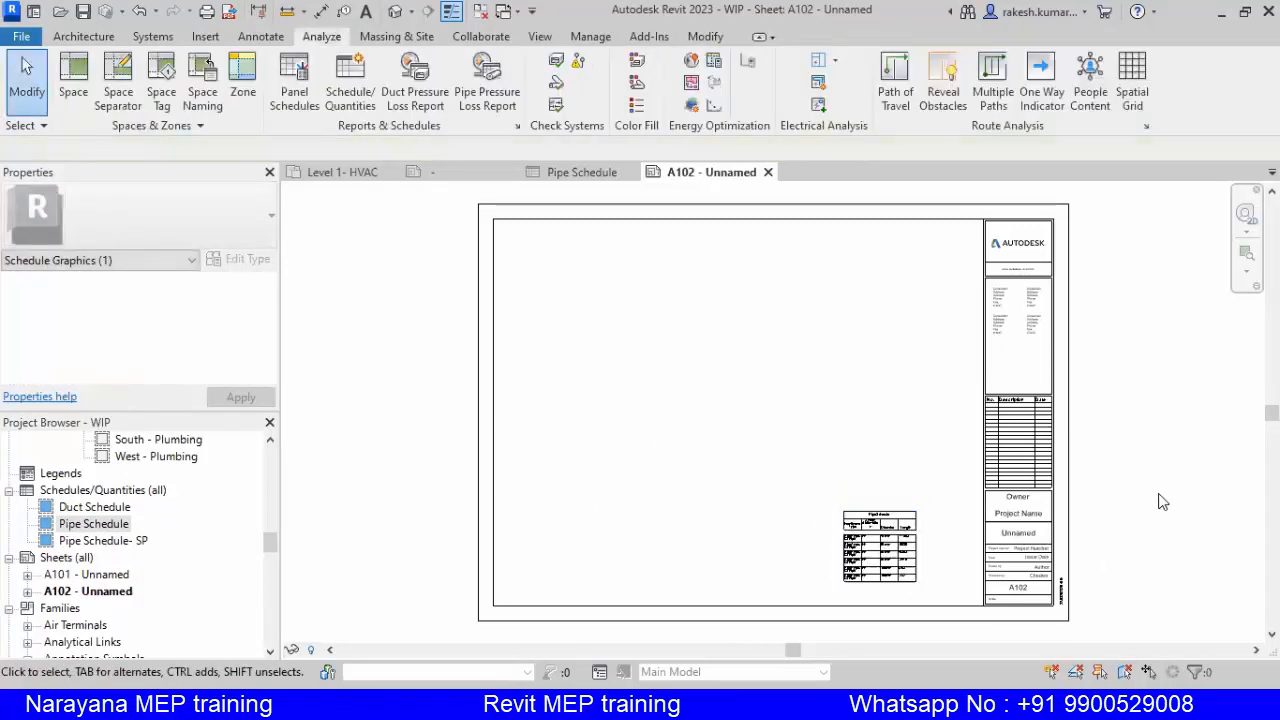
scroll(937, 567, up, 6)
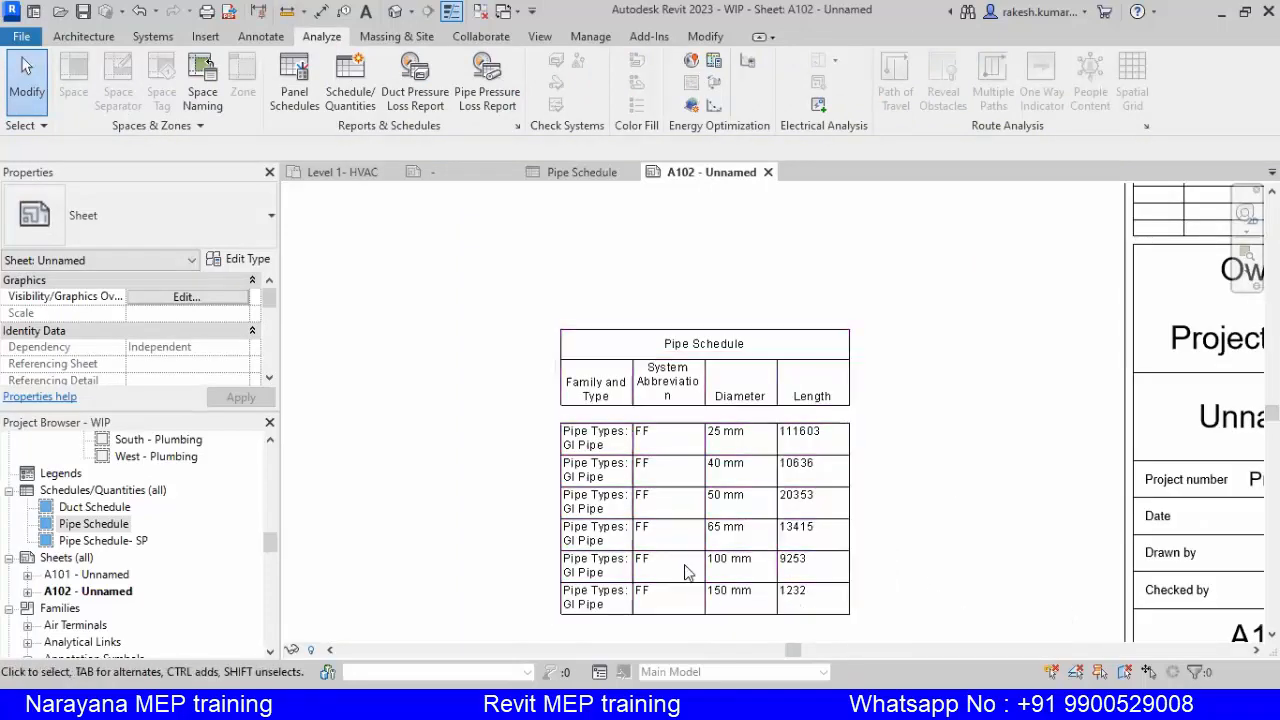
scroll(609, 543, down, 5)
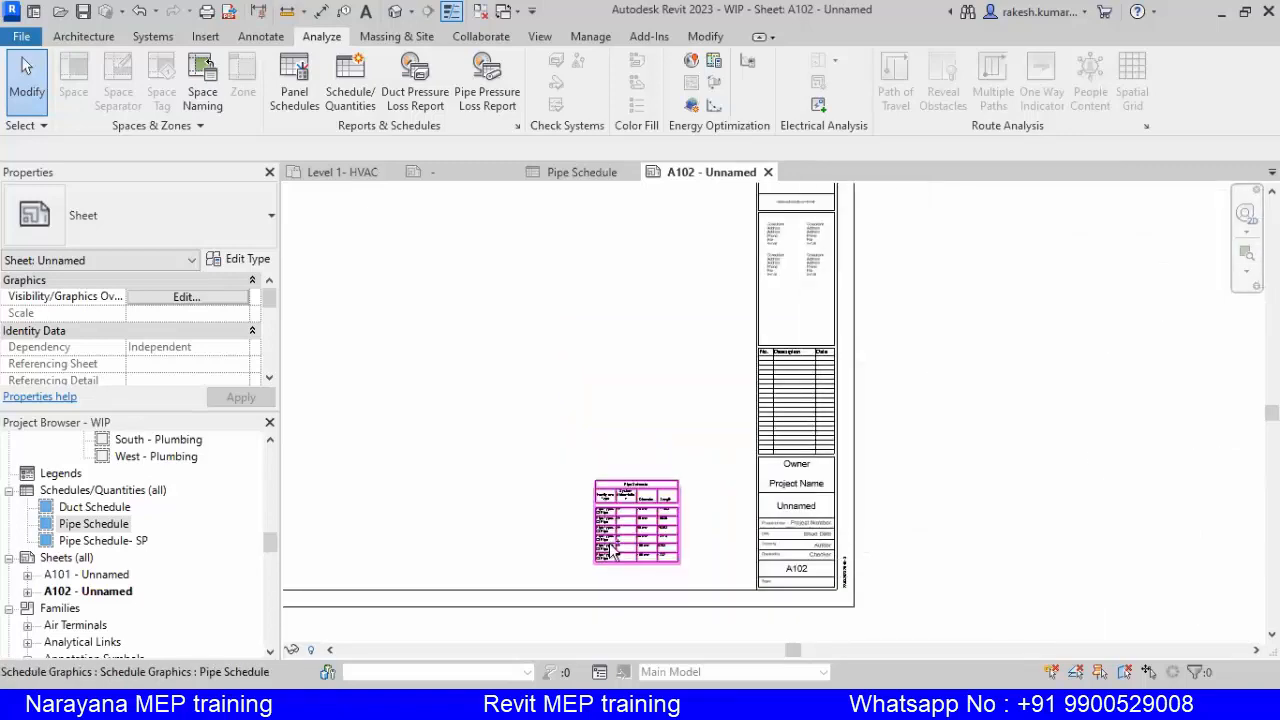
key(ctrl+z)
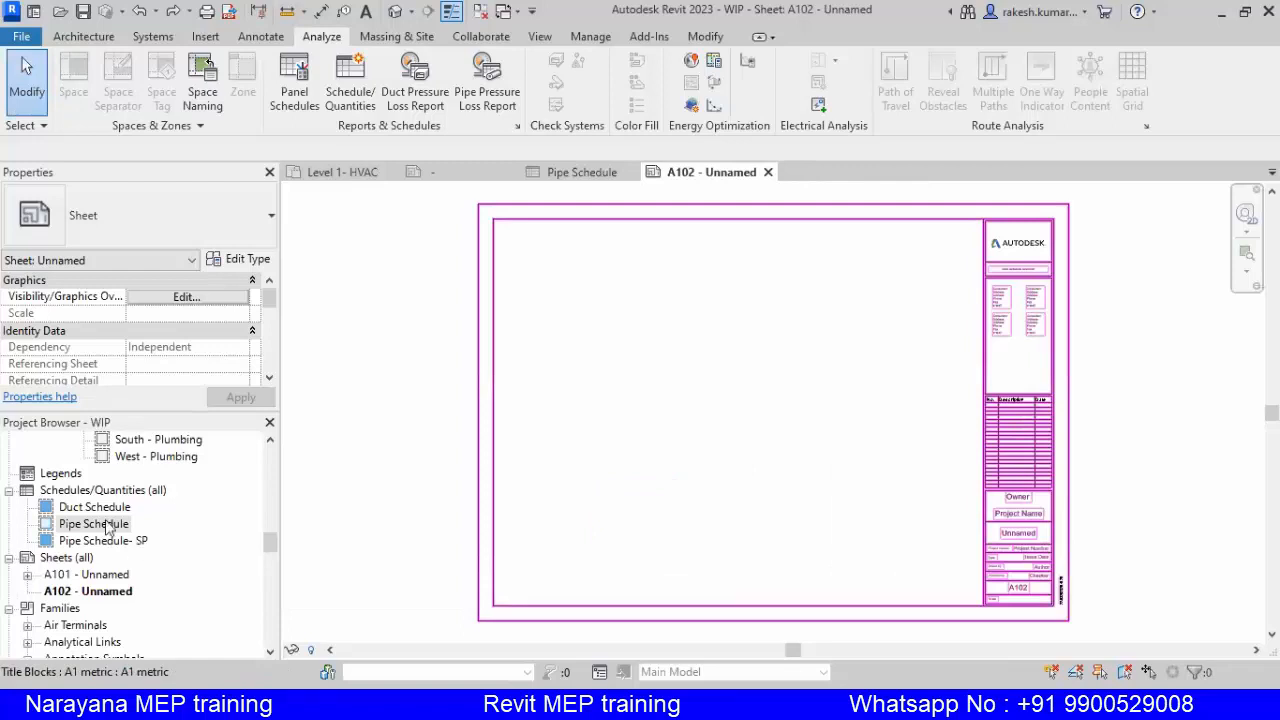
Create another new sheet with the A1 metric titleblock, without loading any other titleblock family
right_click(70, 557)
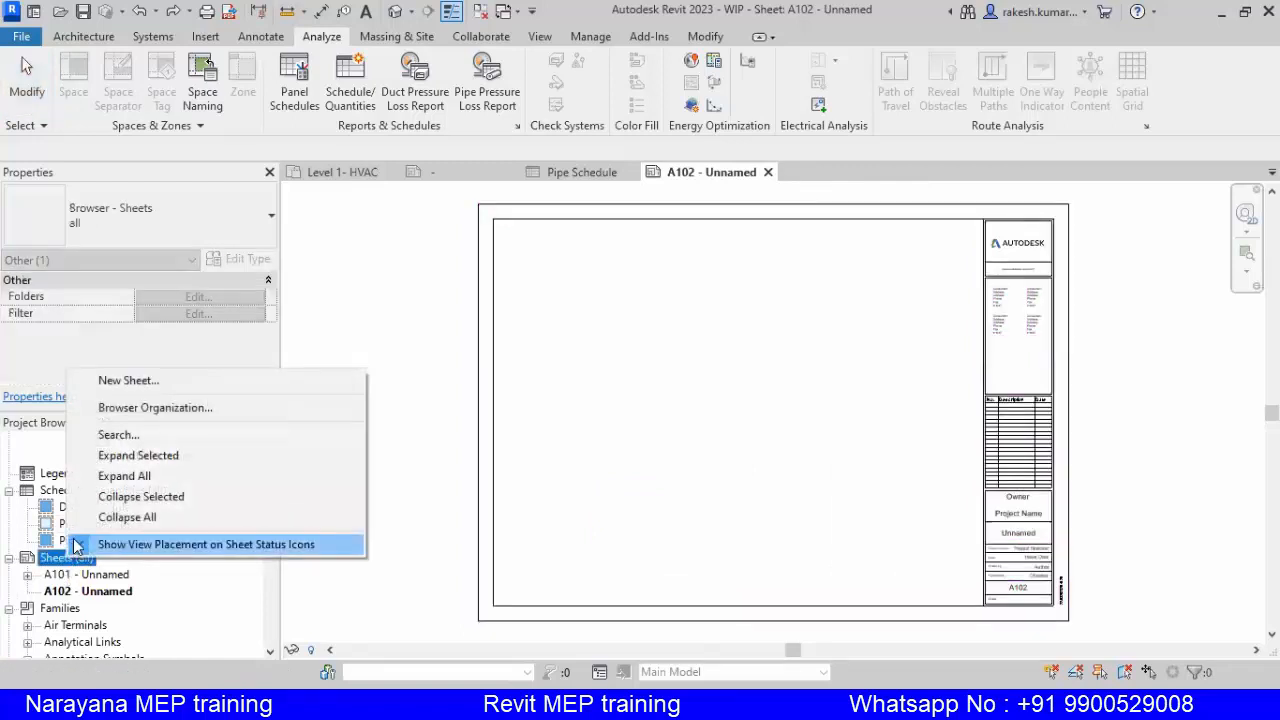
click(130, 382)
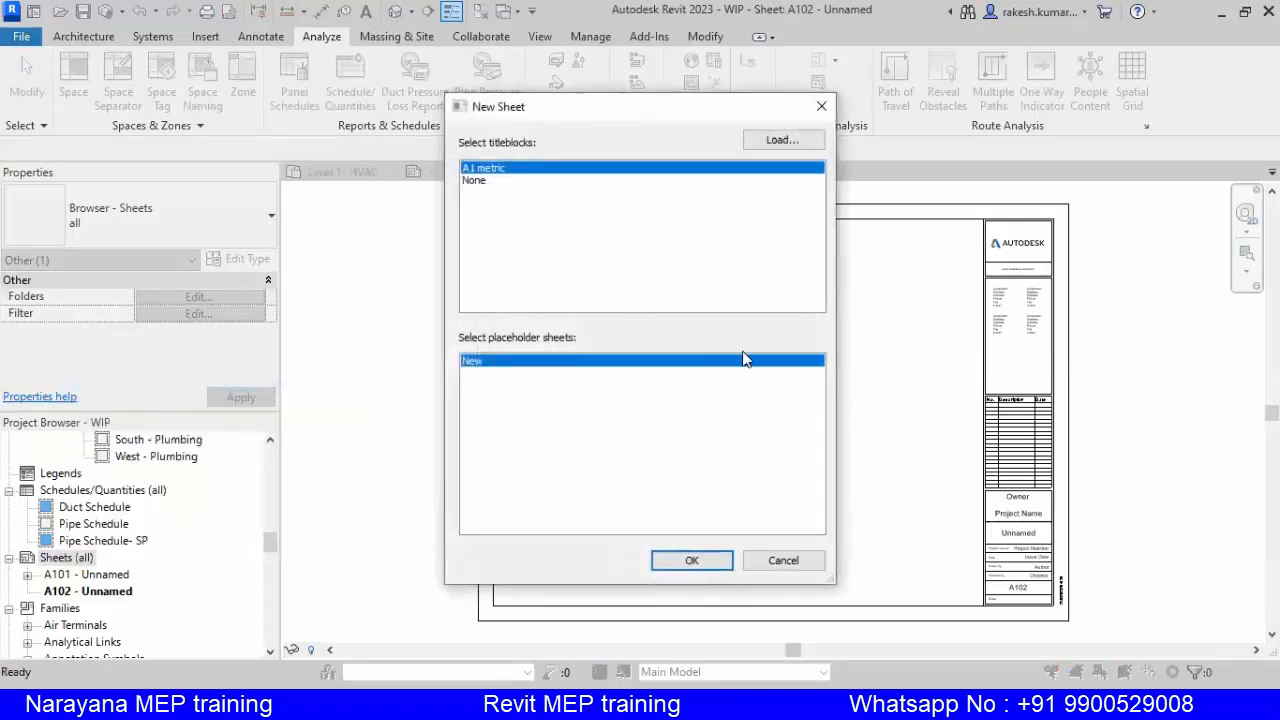
click(803, 143)
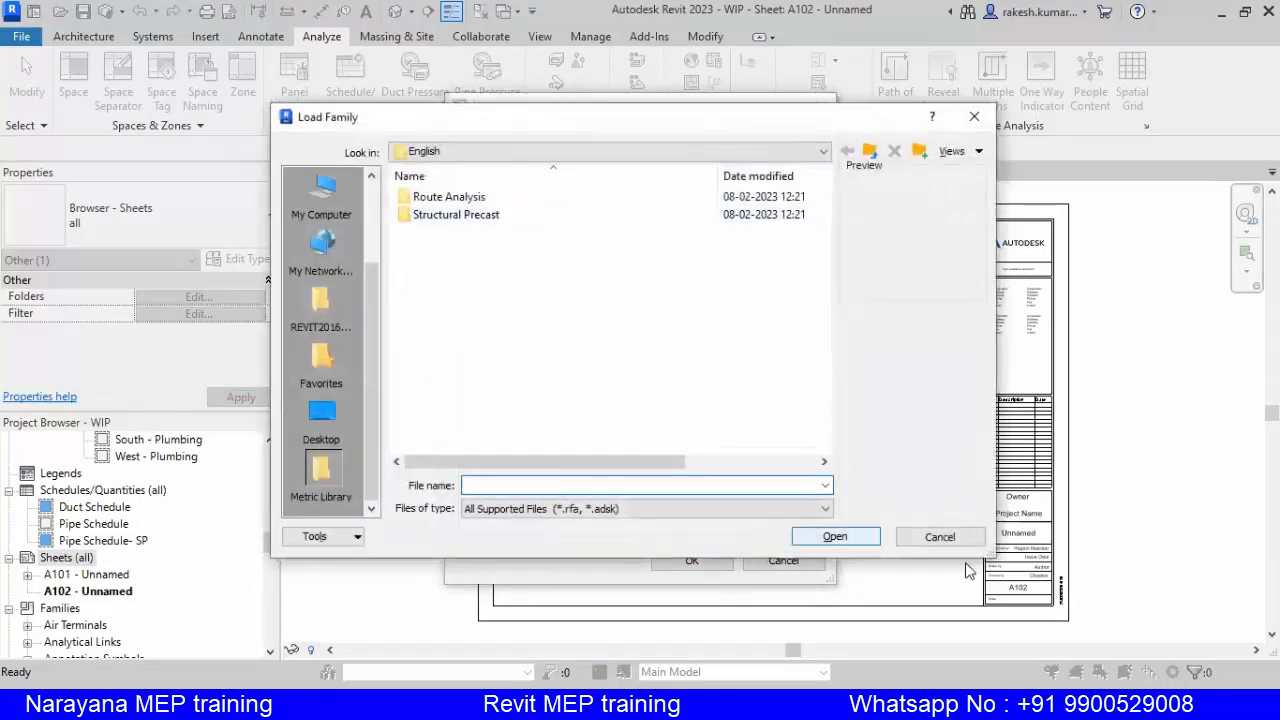
click(939, 540)
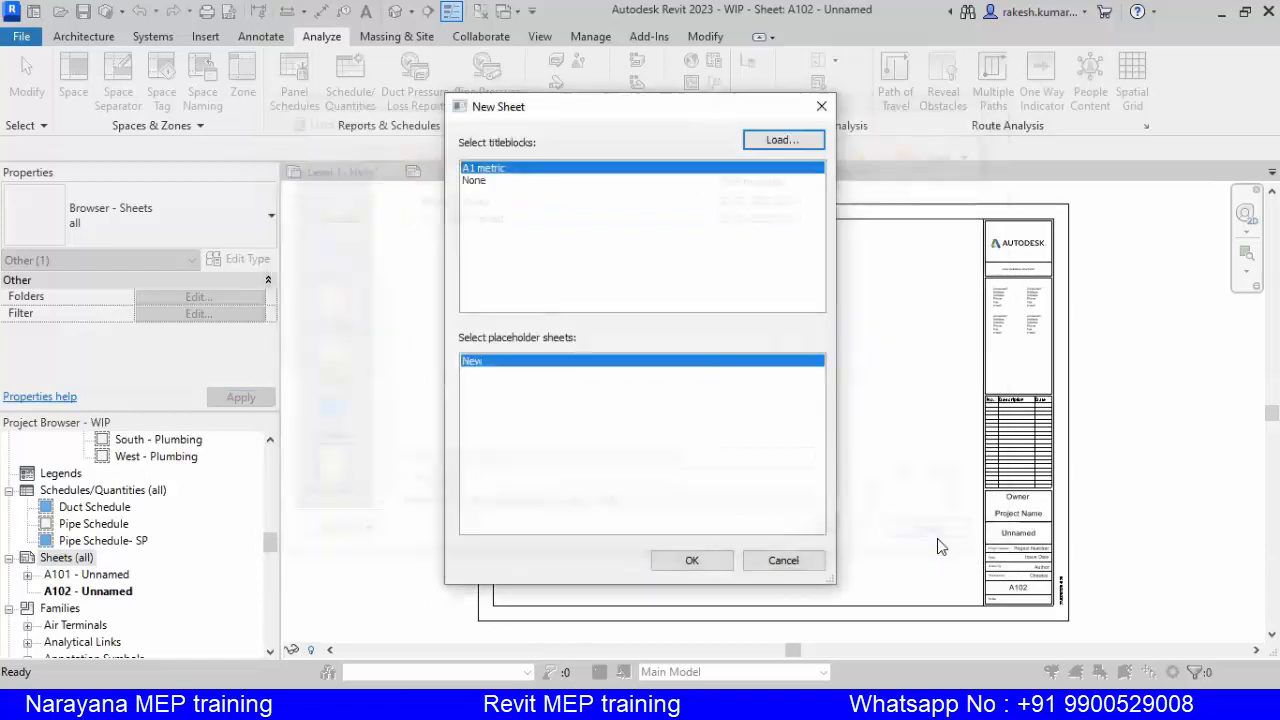
click(691, 560)
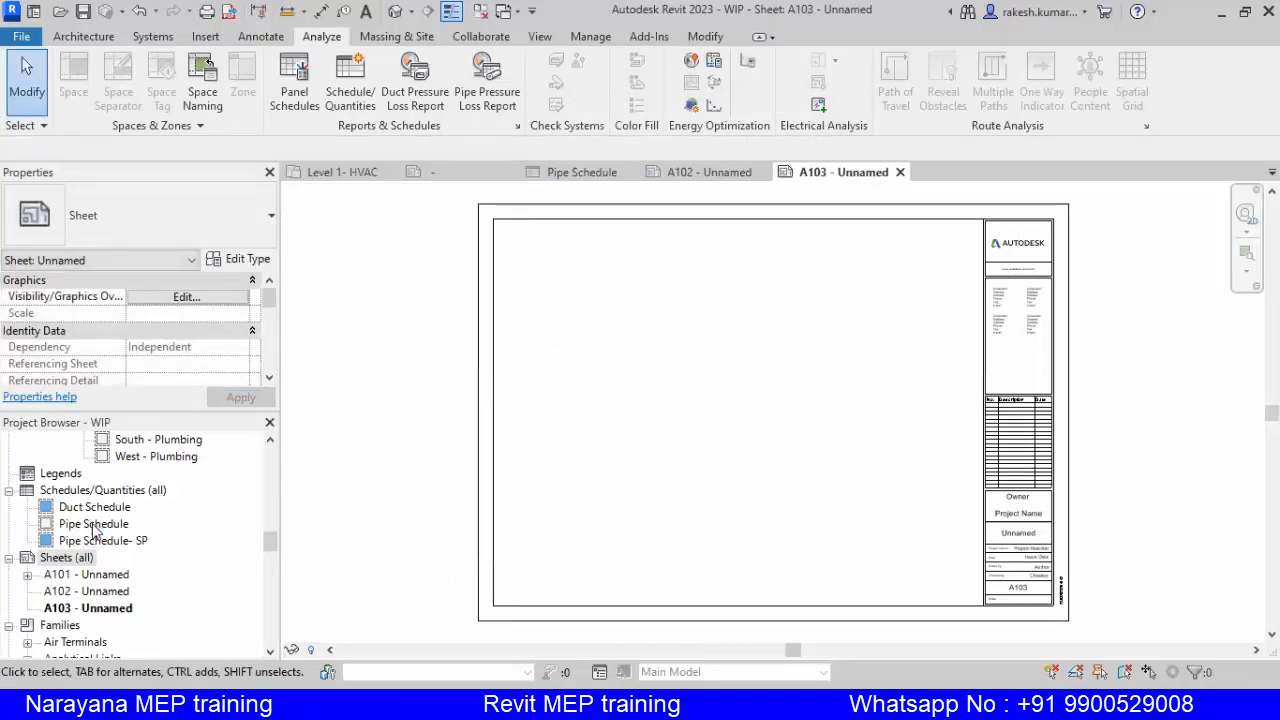
Place the Pipe Schedule on sheet A103 in the lower right of the drawing area, beside the titleblock
click(93, 526)
drag(93, 525, 880, 538)
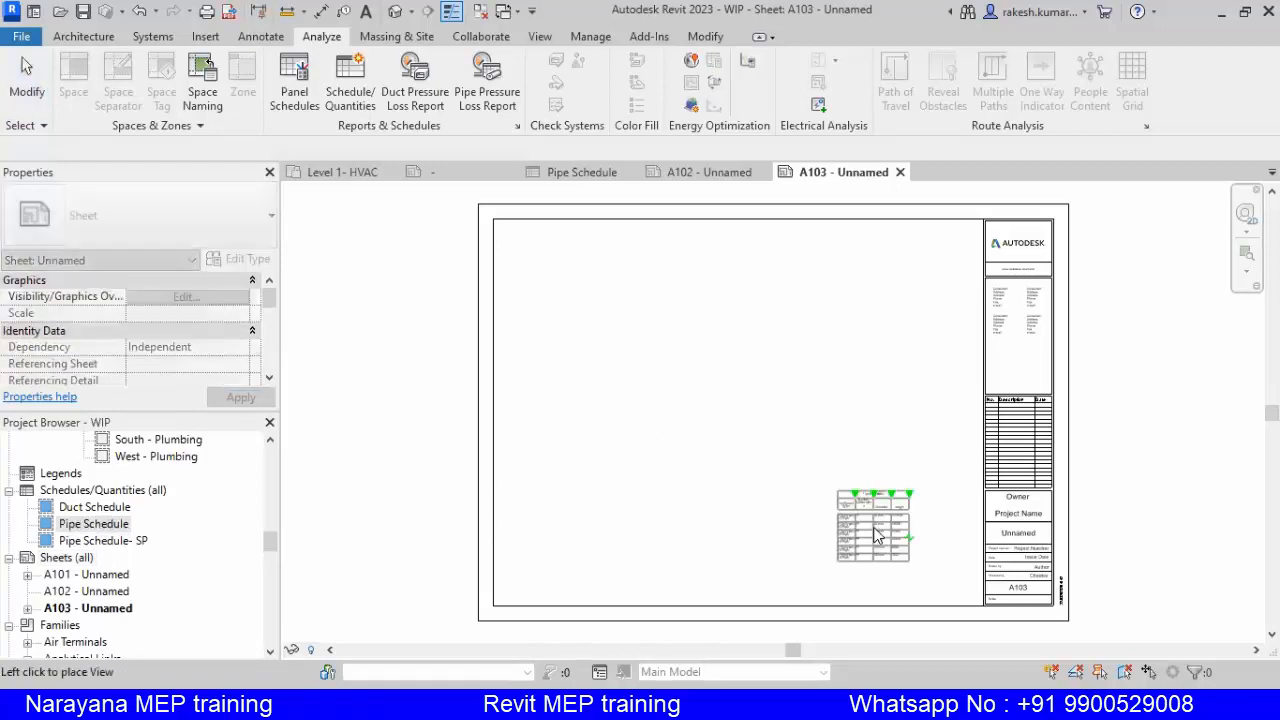
click(913, 552)
Try to place the Firefighting floor plan Level 1- FF on sheet A103
scroll(193, 545, up, 5)
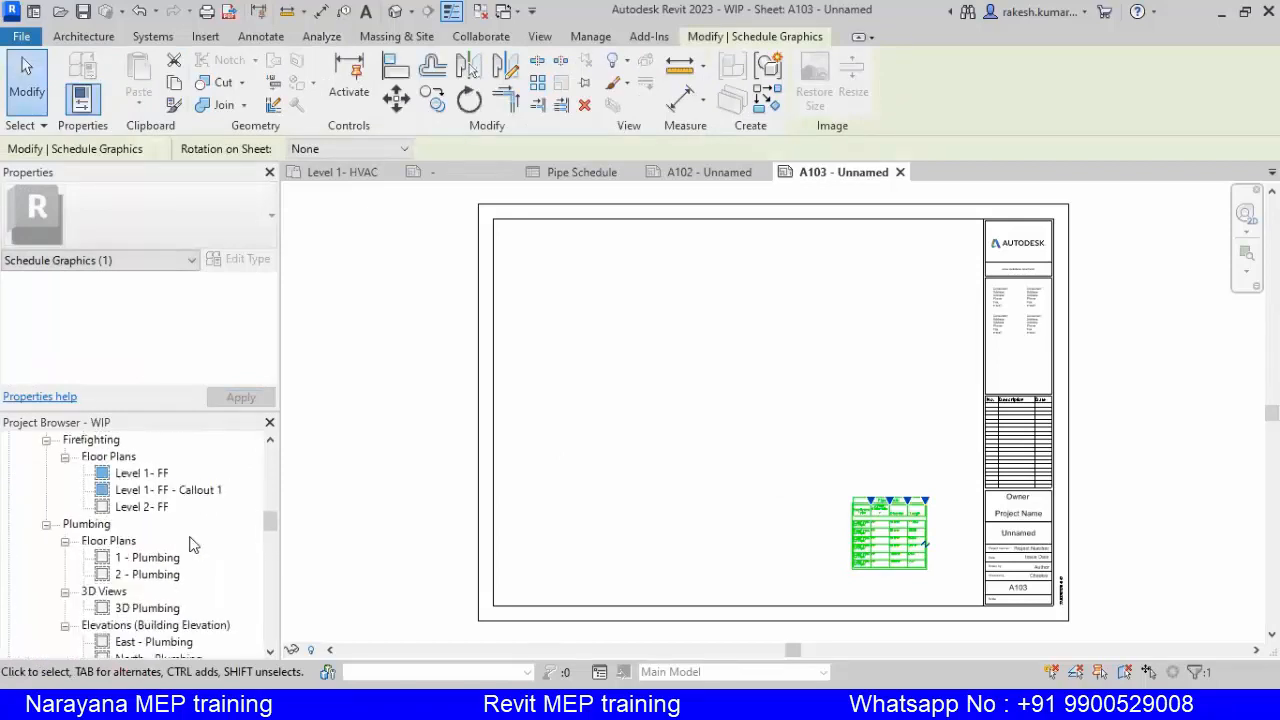
scroll(193, 545, up, 1)
click(146, 508)
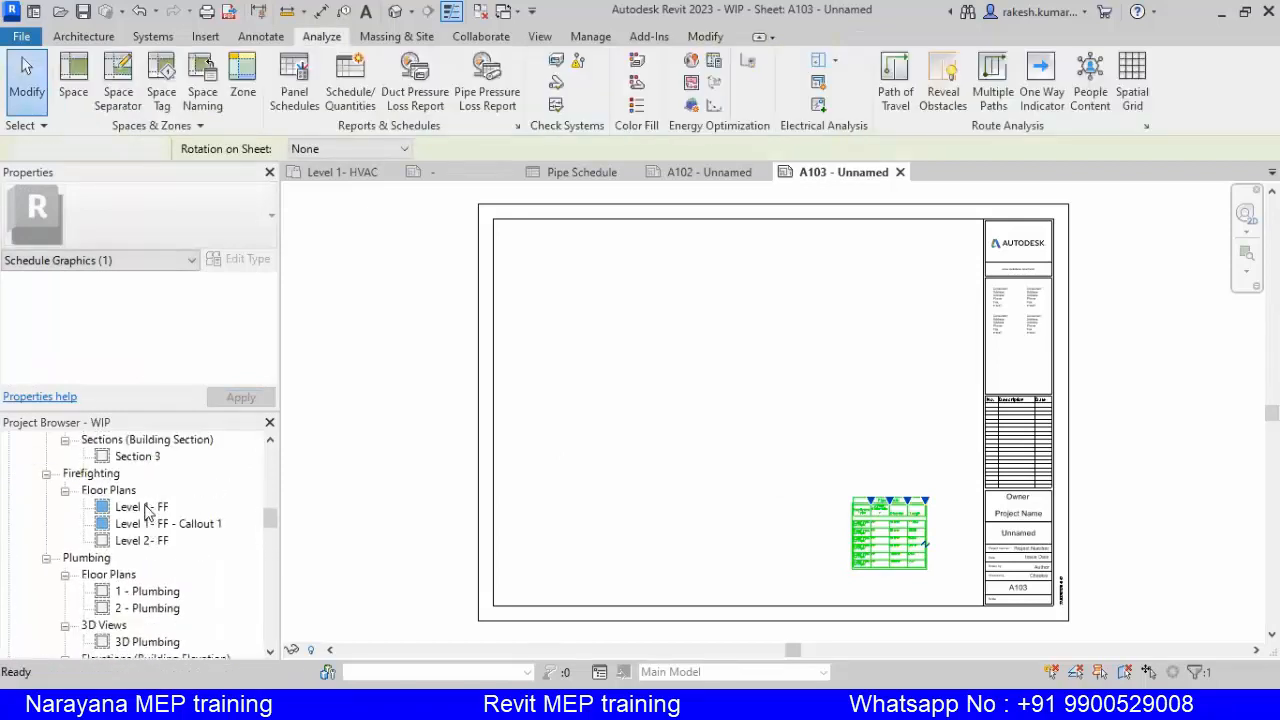
drag(141, 512, 622, 380)
click(636, 388)
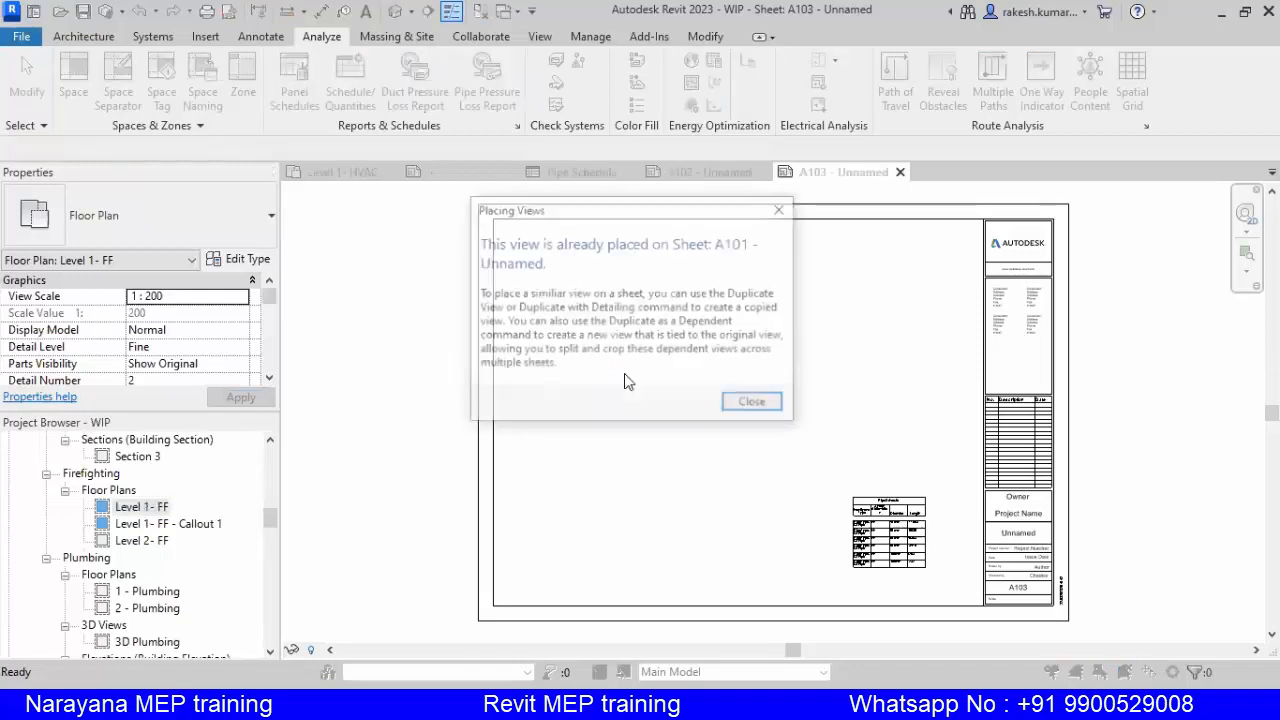
click(752, 405)
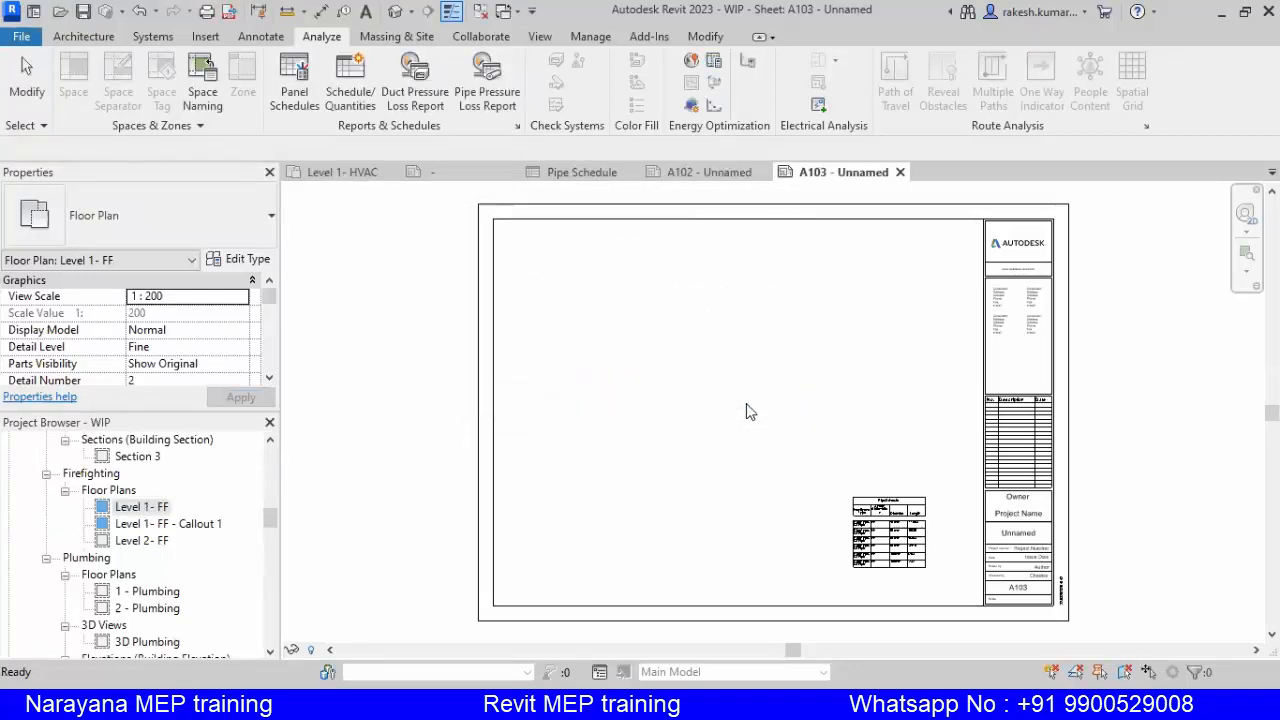
Place the Firefighting floor plan Level 2- FF on sheet A103 within the drawing area
click(142, 540)
drag(148, 542, 608, 434)
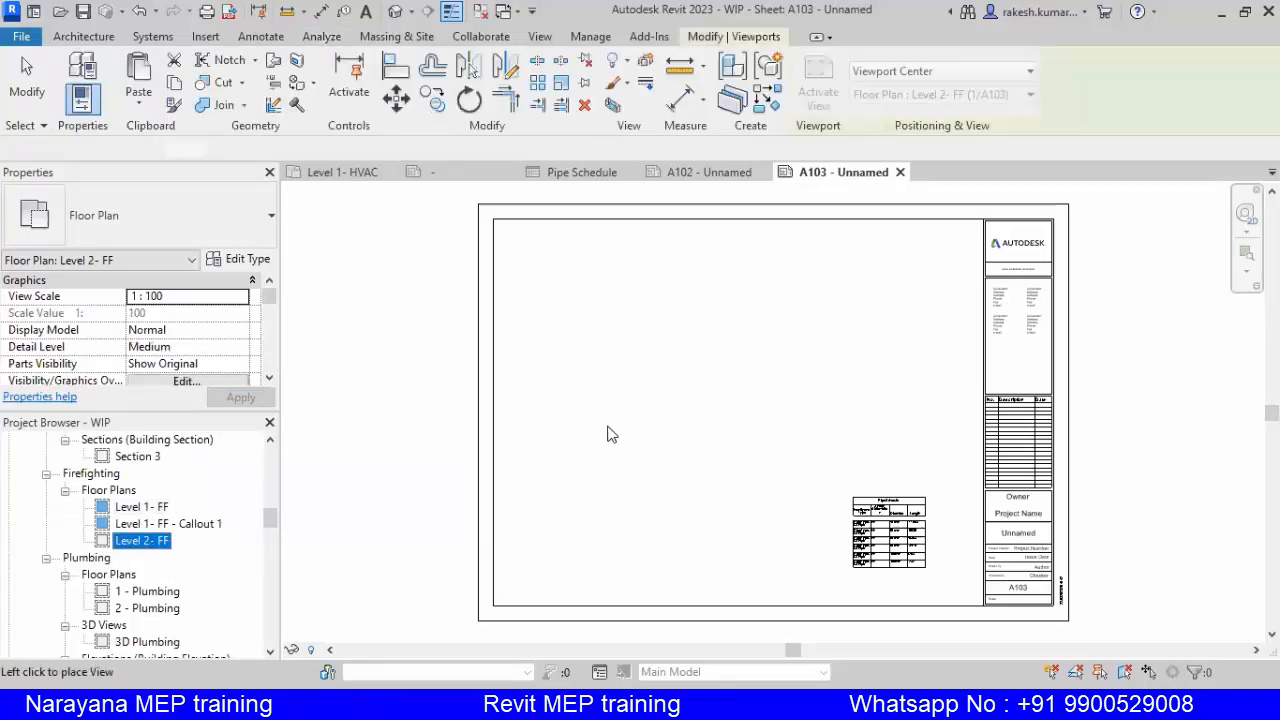
click(744, 427)
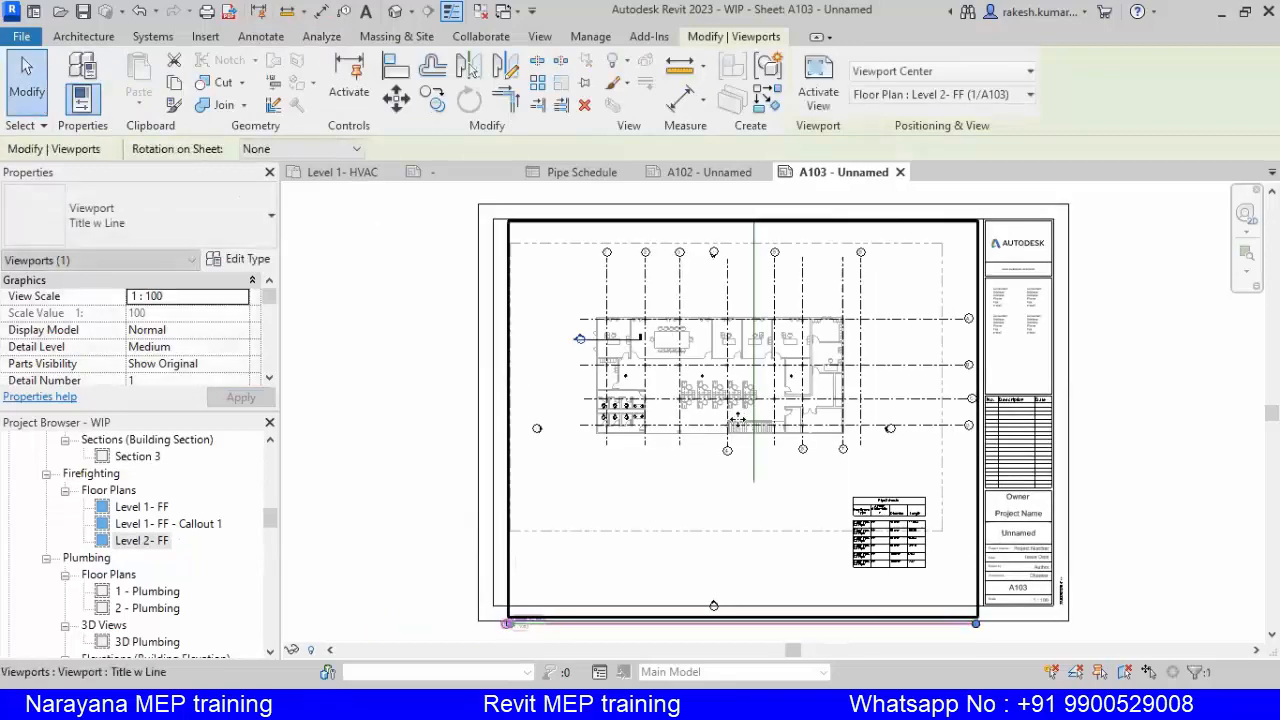
click(420, 490)
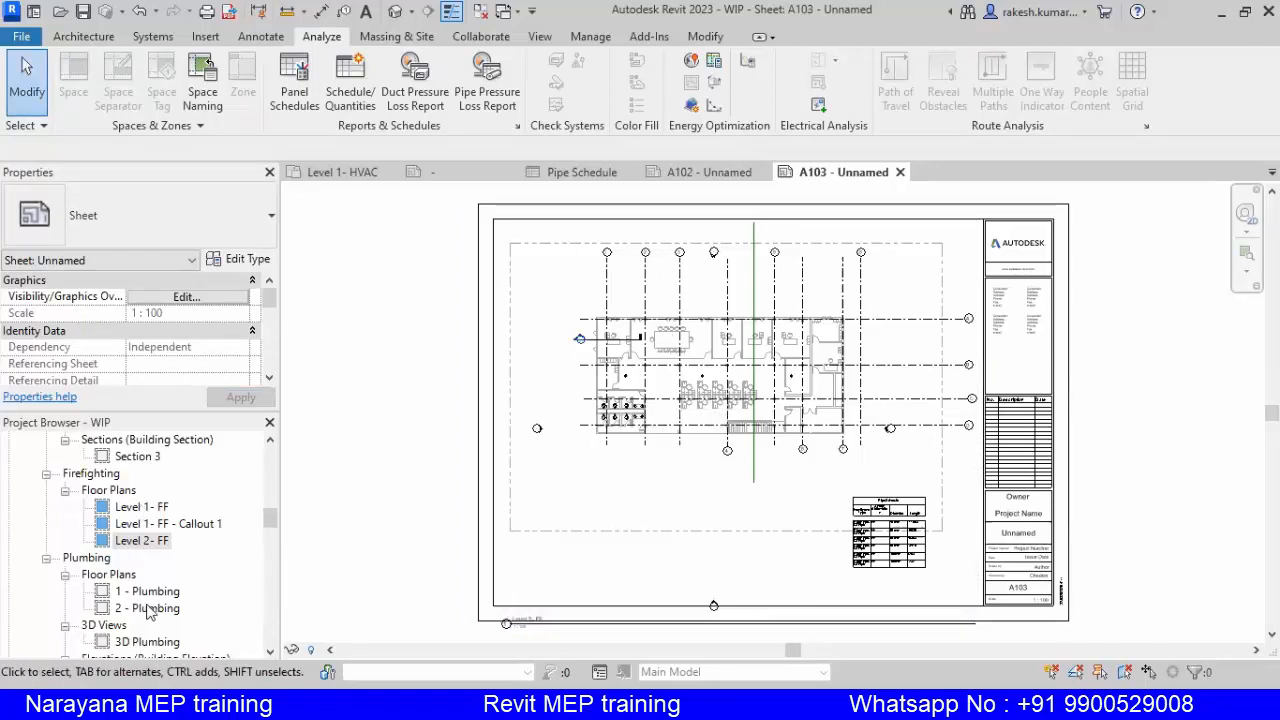
Try to place the Level 1- FF - Callout 1 view on sheet A103
scroll(168, 586, down, 1)
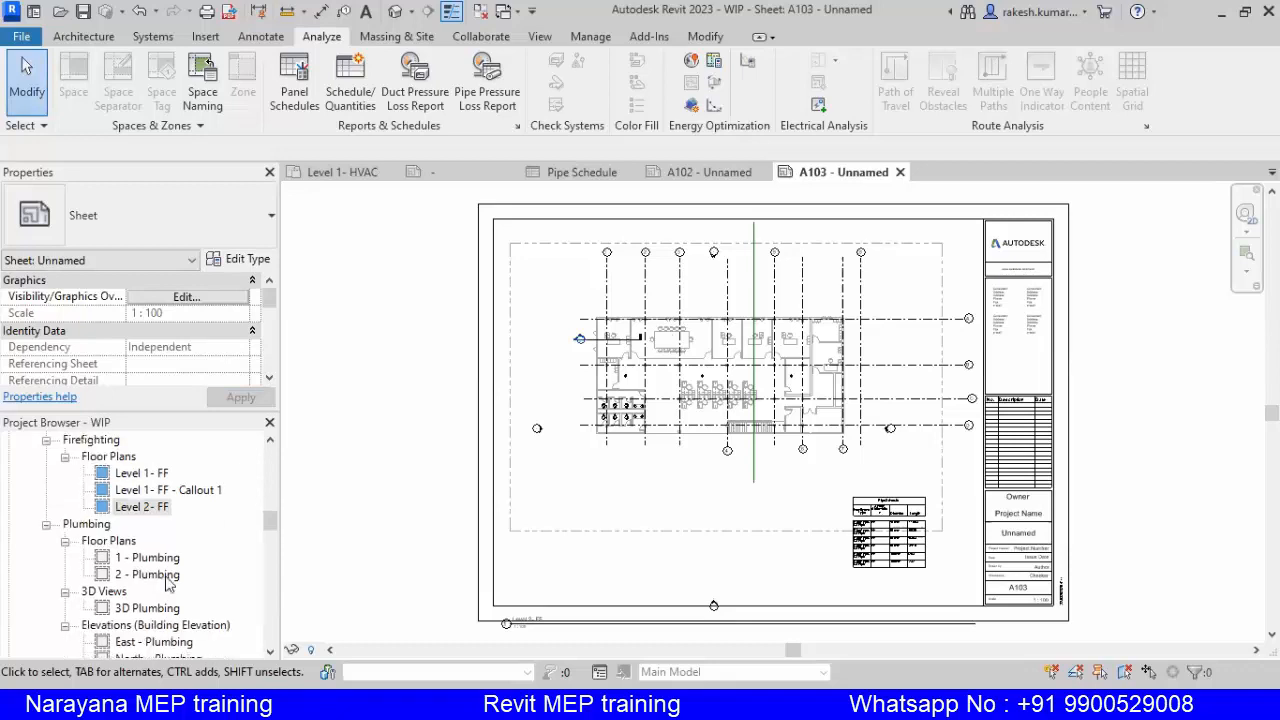
click(195, 491)
drag(505, 525, 570, 527)
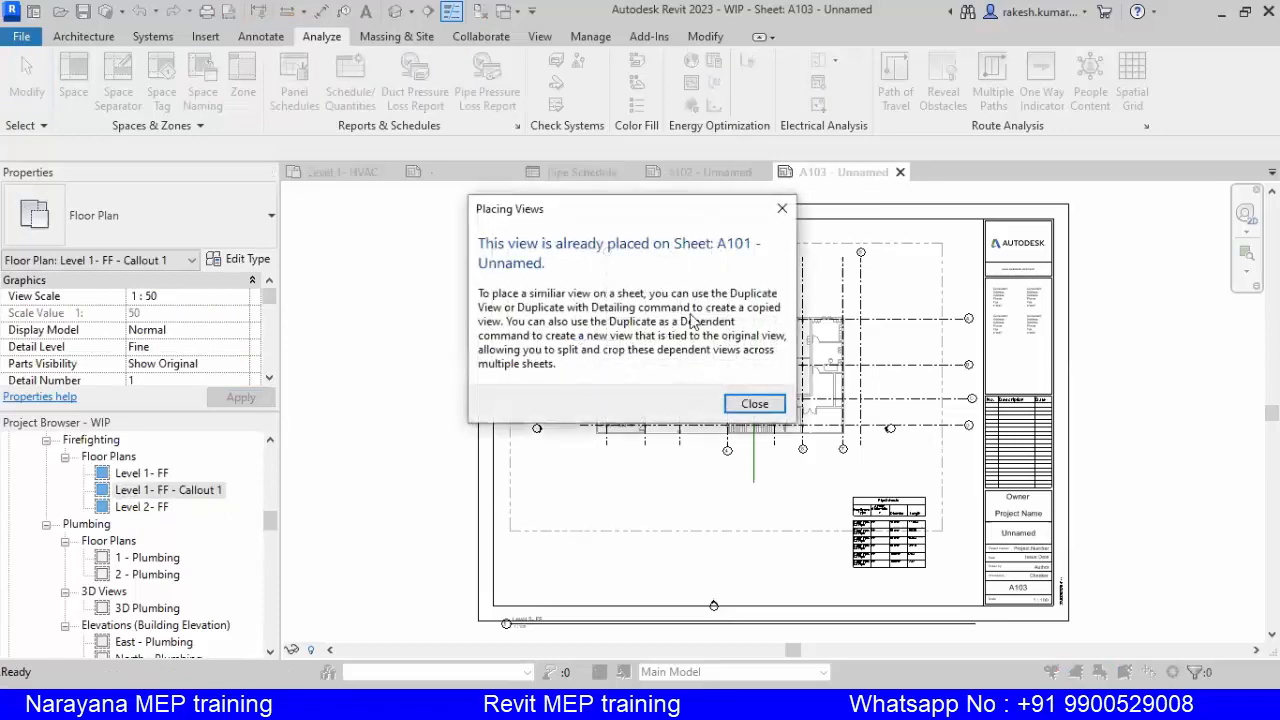
click(755, 403)
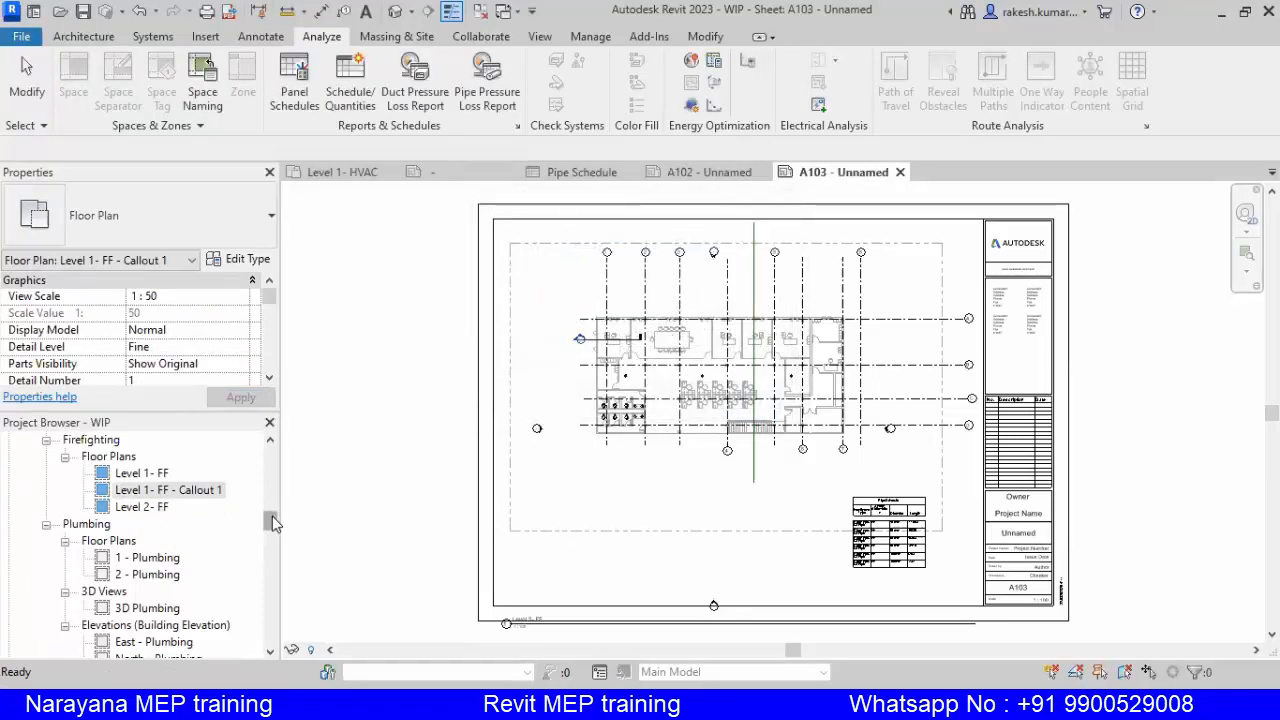
Open sheet A101 from the project's sheet list
drag(270, 521, 270, 544)
click(88, 541)
double_click(88, 541)
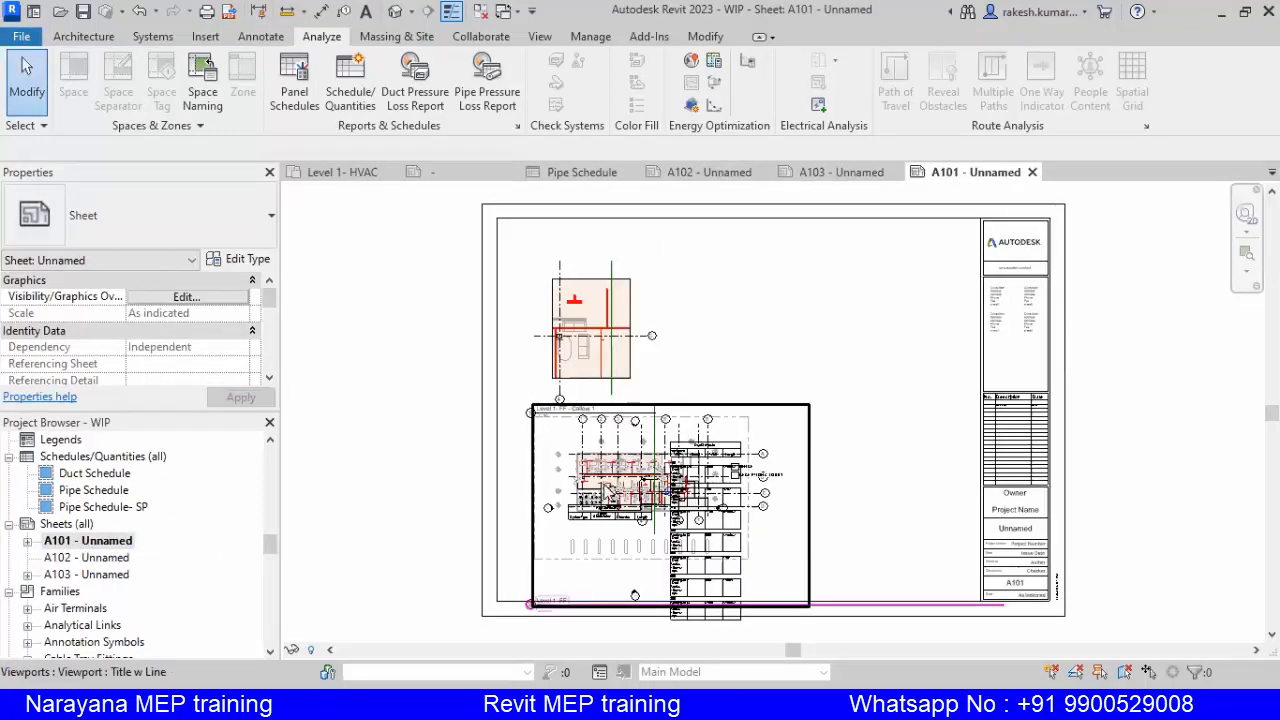
Inspect the views on sheet A101 and move the Duct Schedule off the floor plan into the empty area near the titleblock
scroll(600, 540, up, 3)
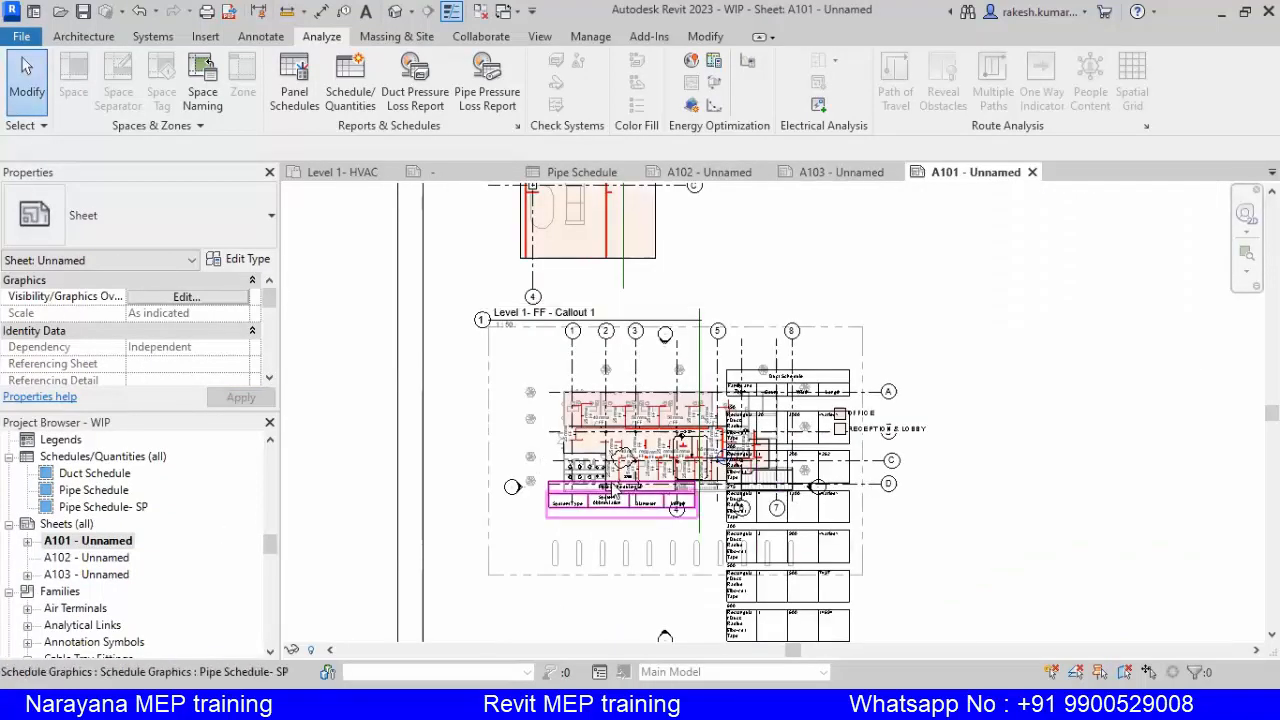
scroll(640, 543, down, 2)
scroll(537, 337, up, 4)
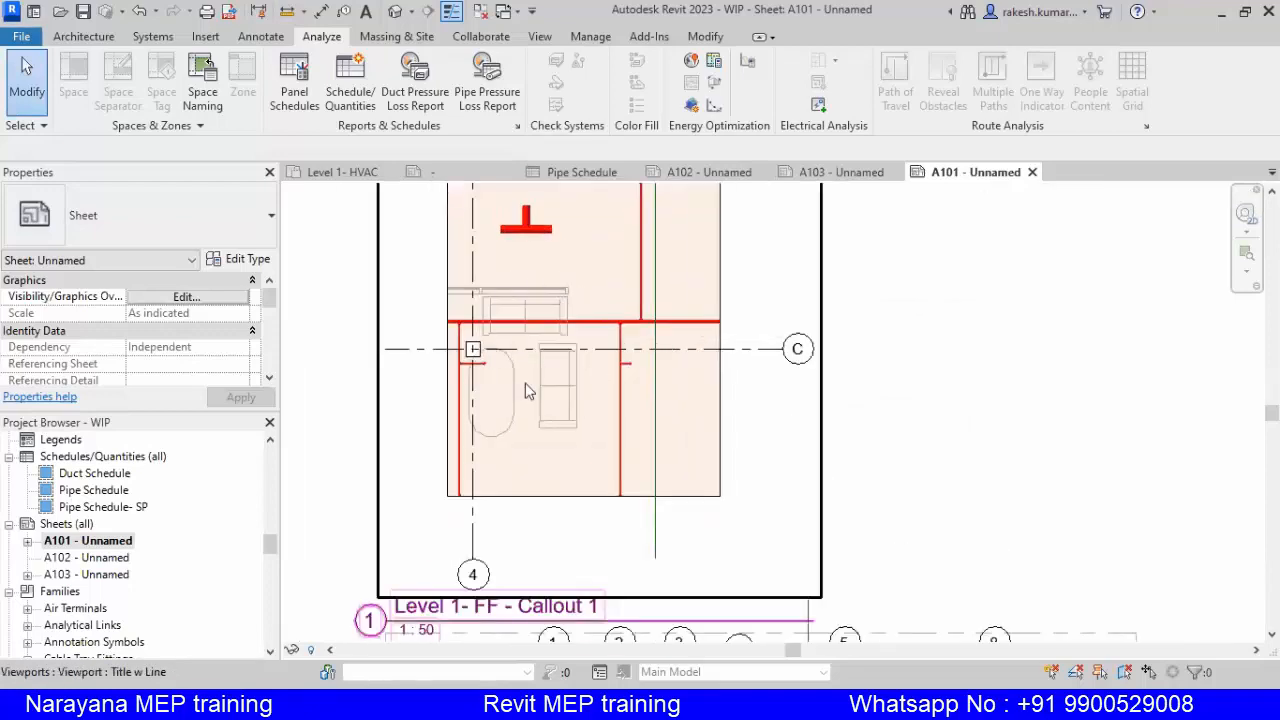
scroll(525, 410, down, 4)
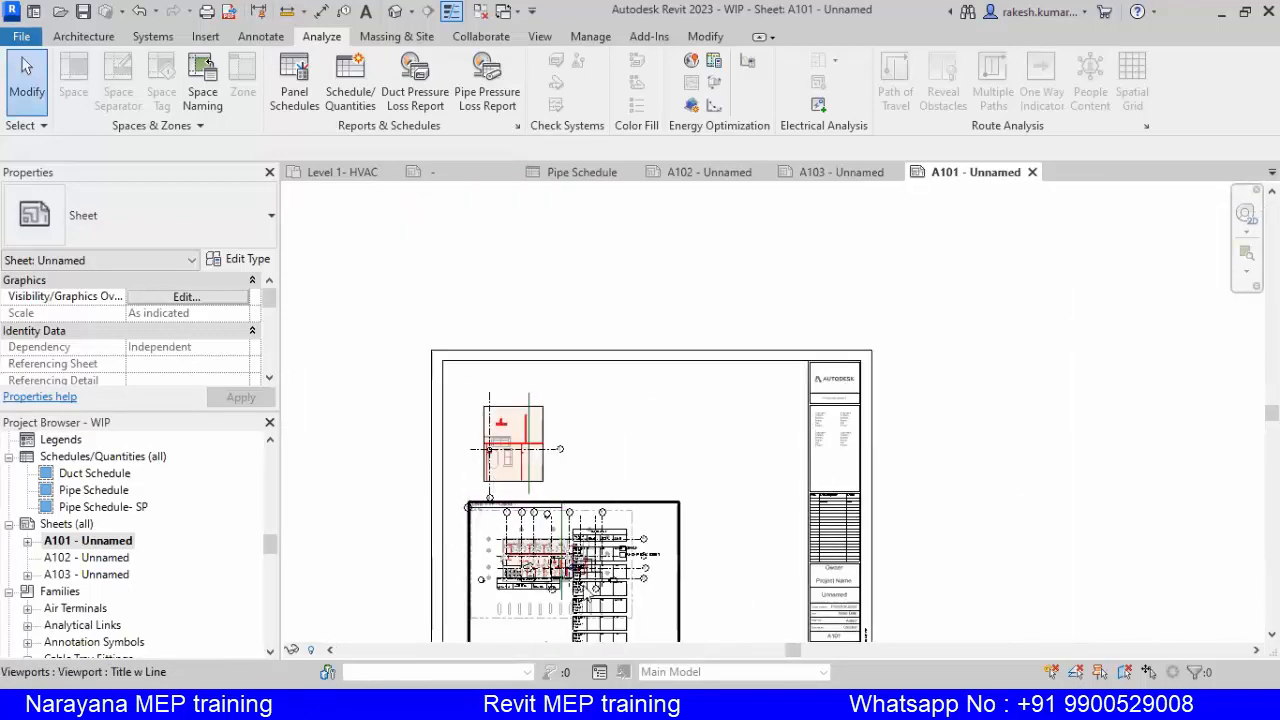
scroll(596, 483, down, 2)
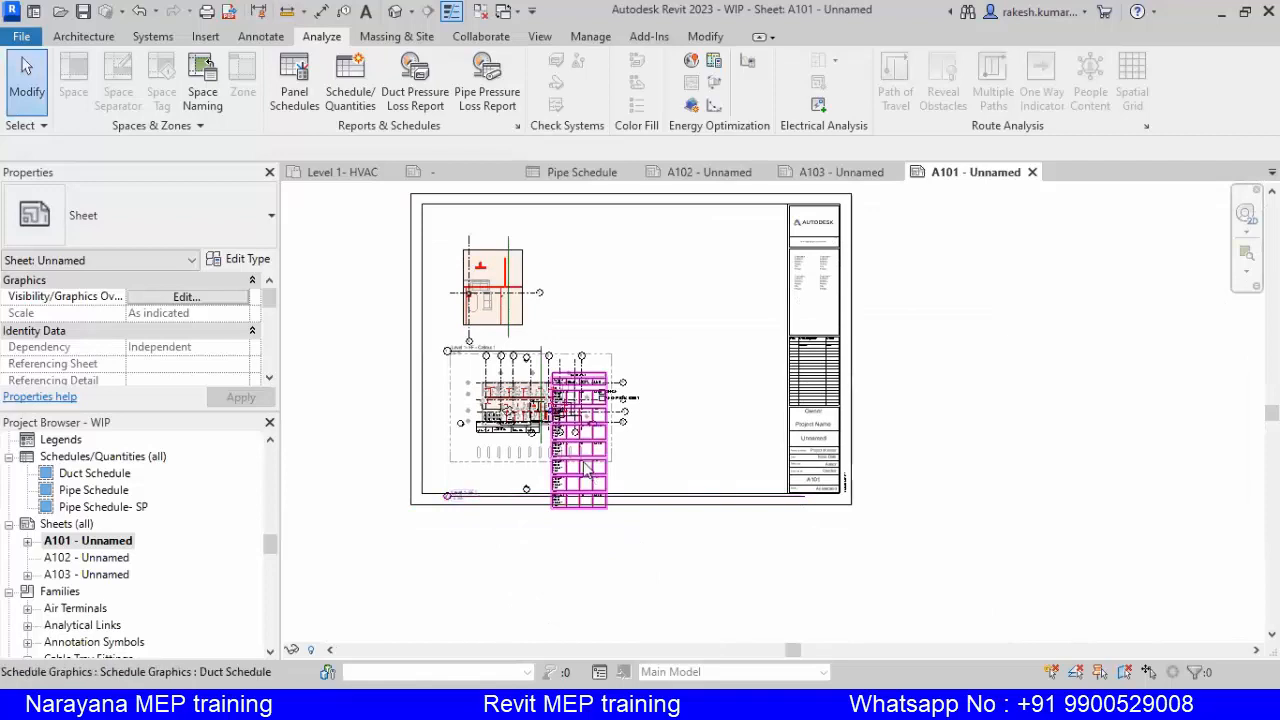
drag(597, 483, 732, 366)
click(944, 353)
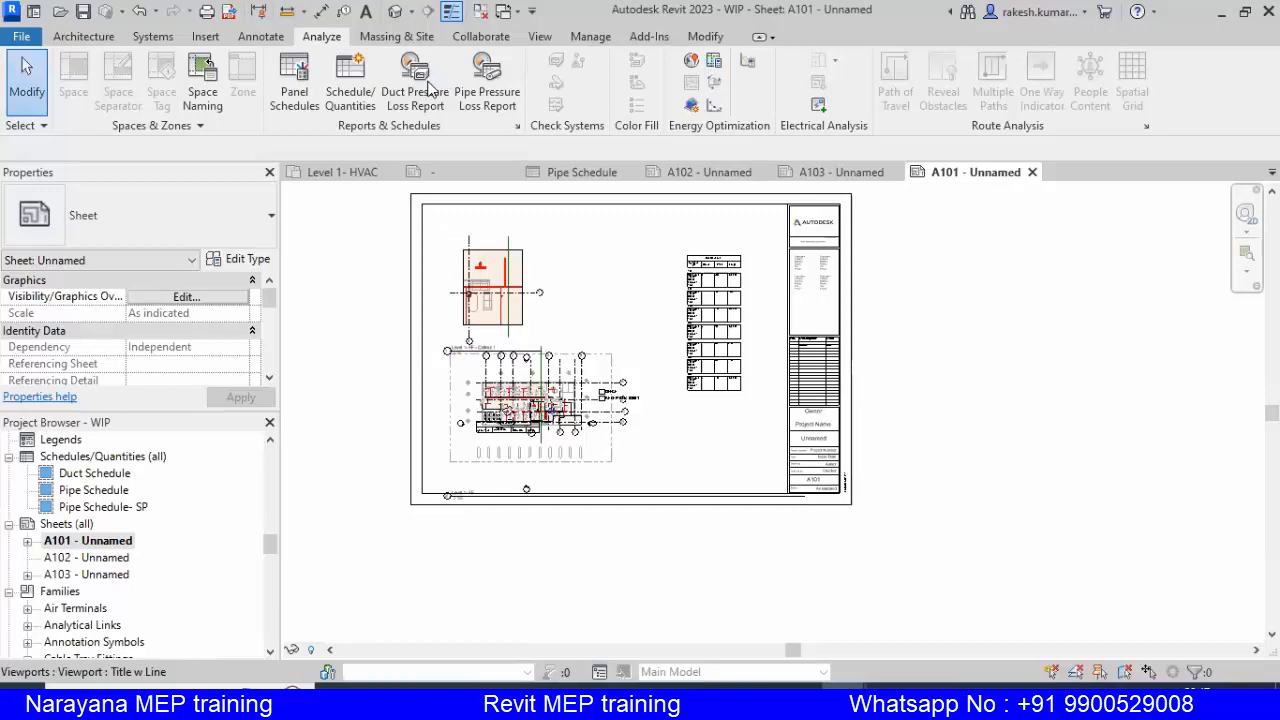
Export sheet A101 to a PDF named WIP in the Documents folder, using the current window and sheet size
click(228, 11)
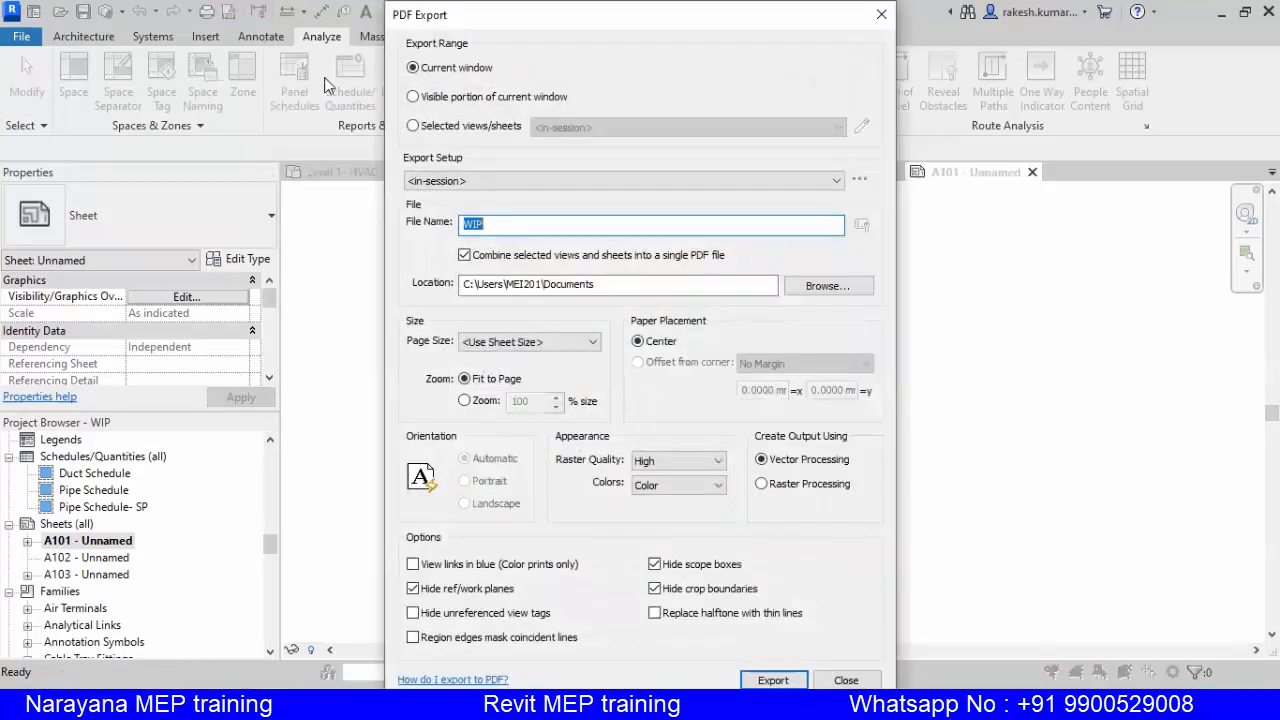
click(775, 680)
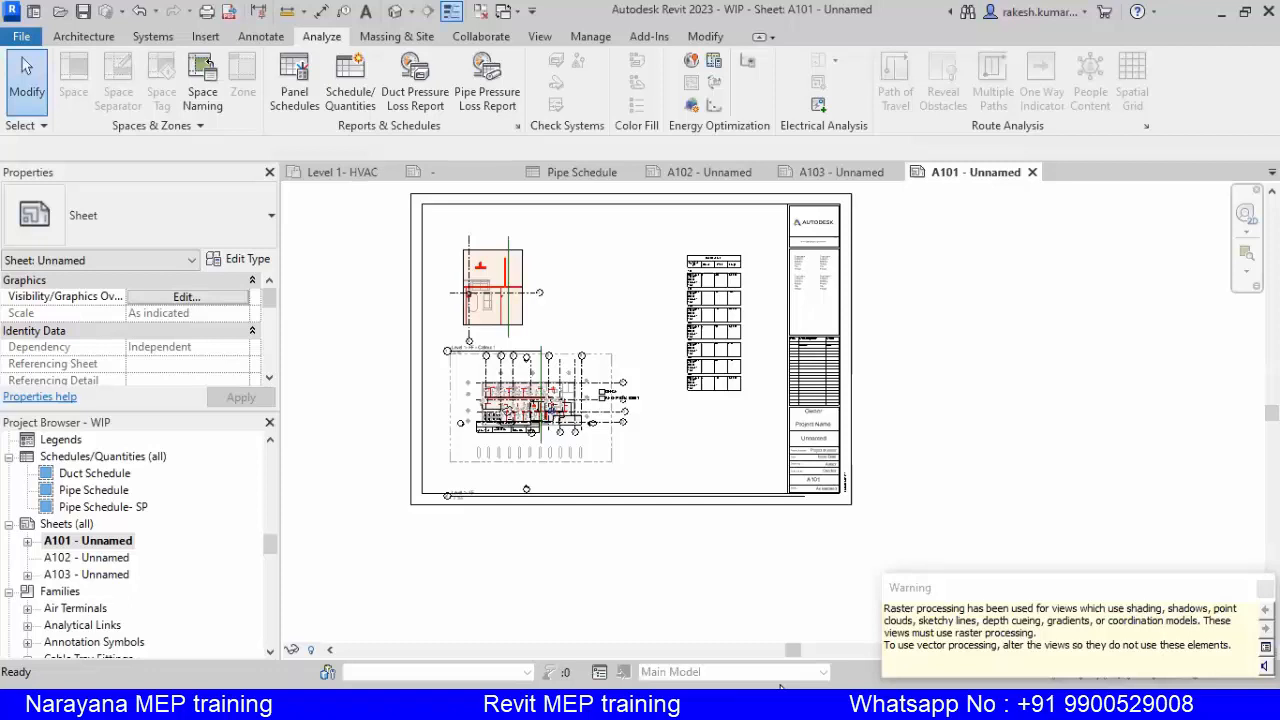
click(1265, 588)
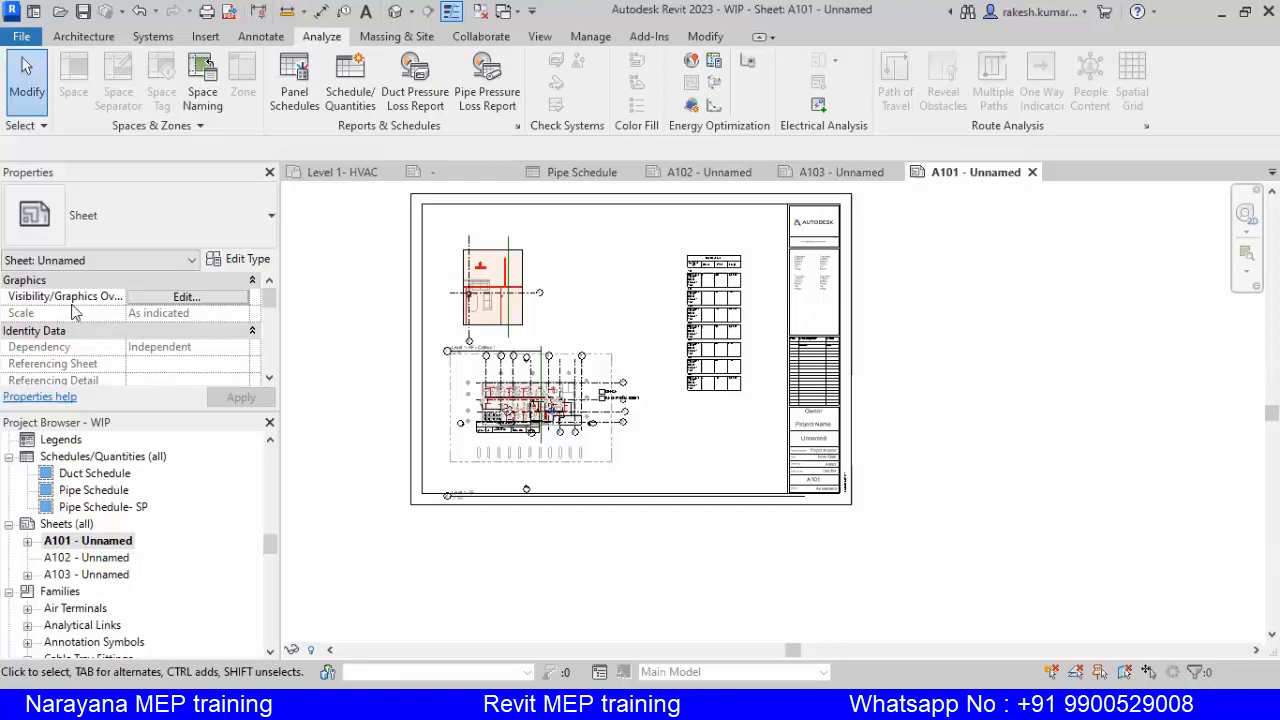
Open the PDF export settings for sheet A101 and move the dialog aside so the sheet stays in view
click(25, 36)
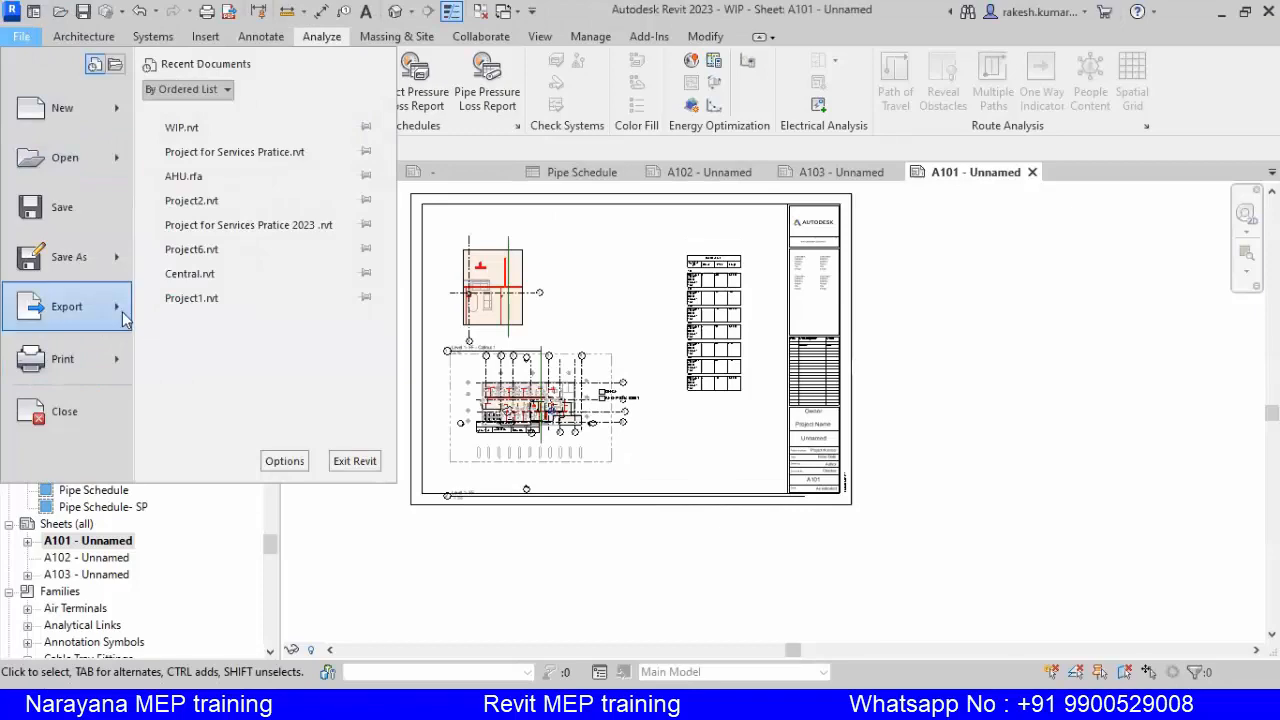
mouse_move(122, 311)
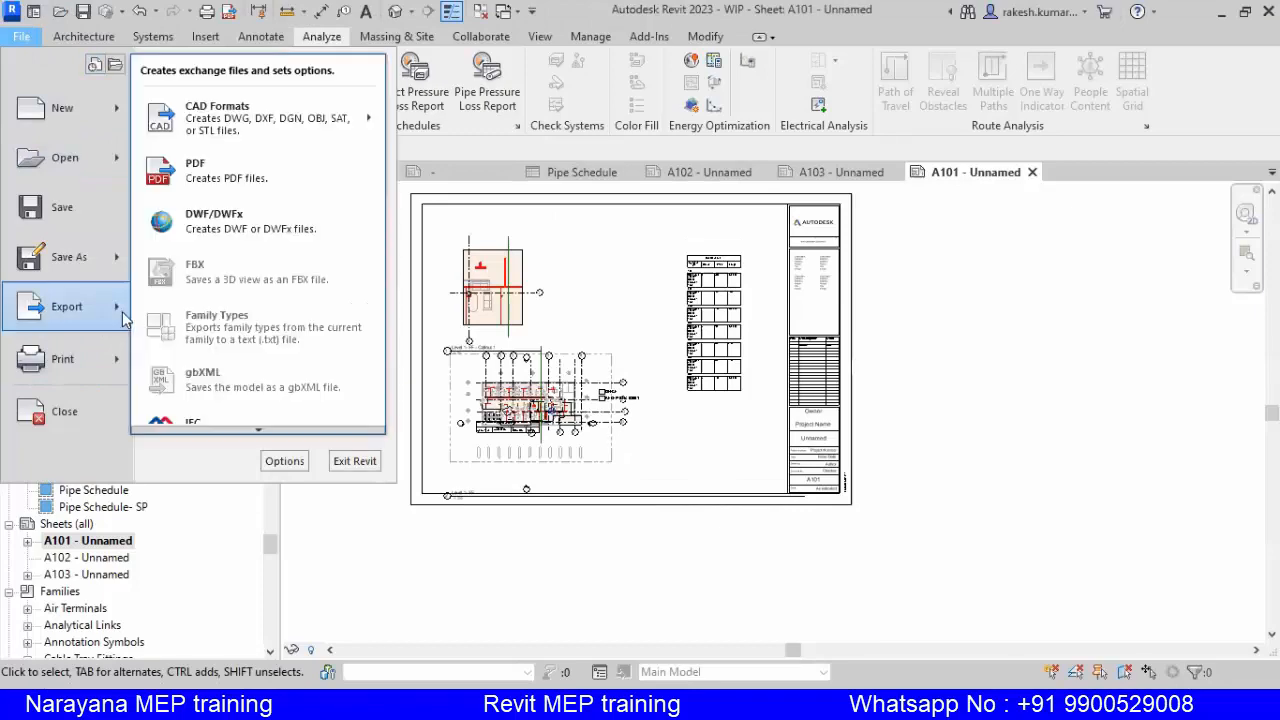
click(251, 169)
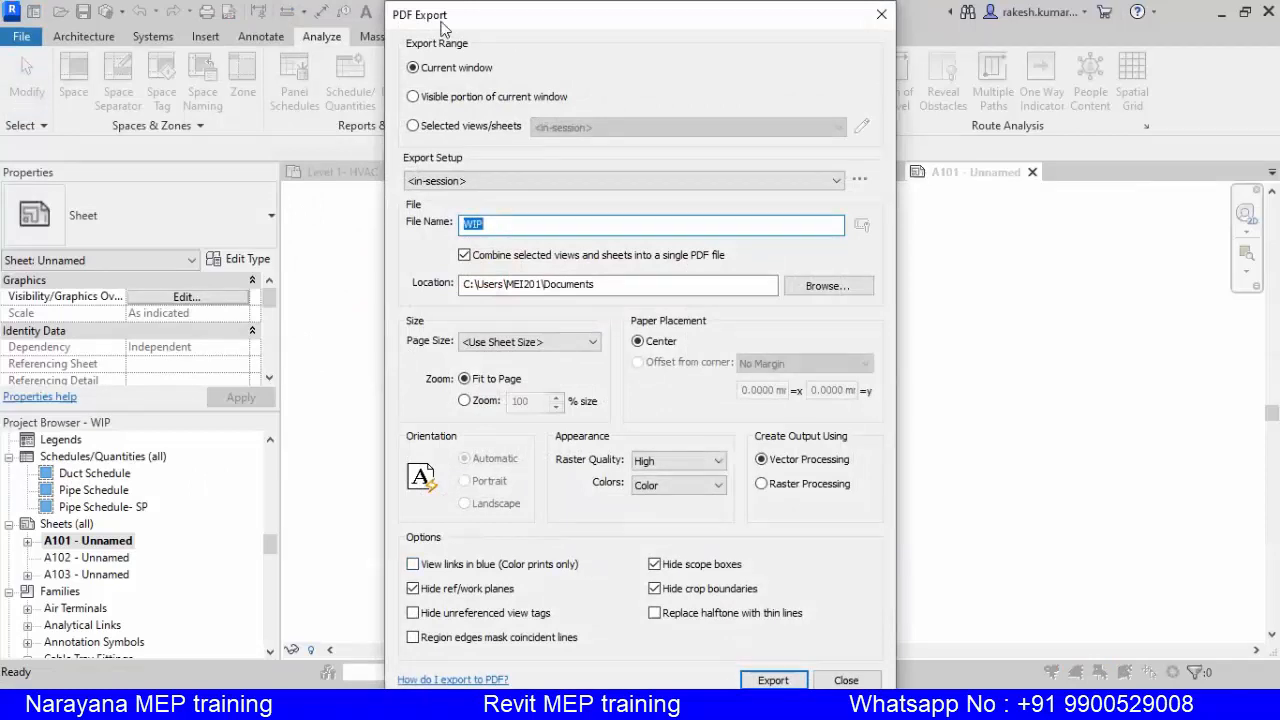
drag(442, 16, 143, 13)
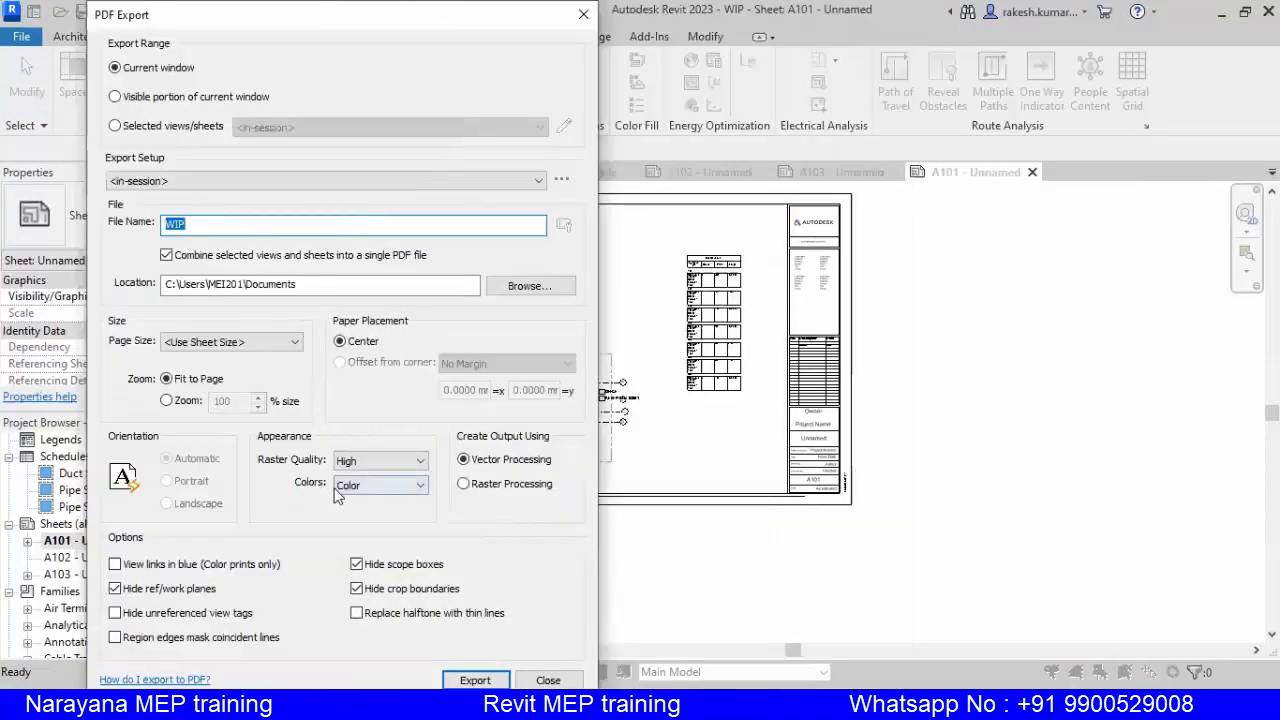
click(533, 288)
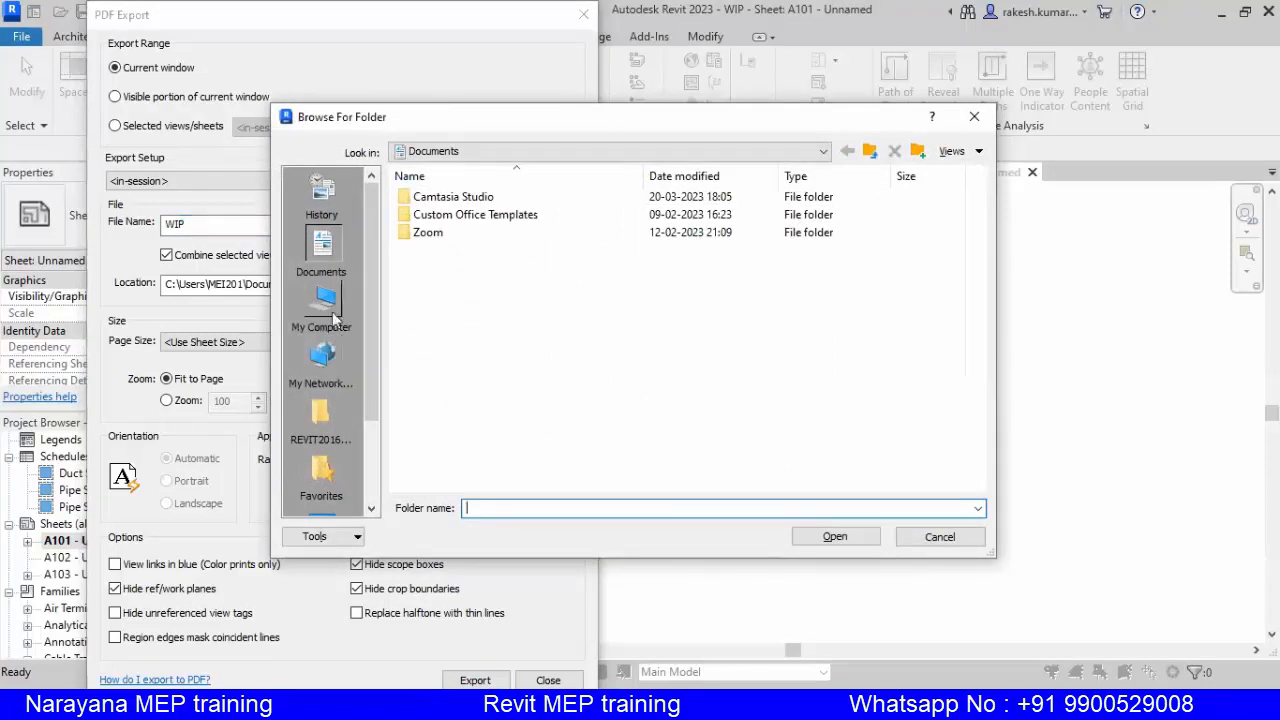
scroll(335, 420, down, 2)
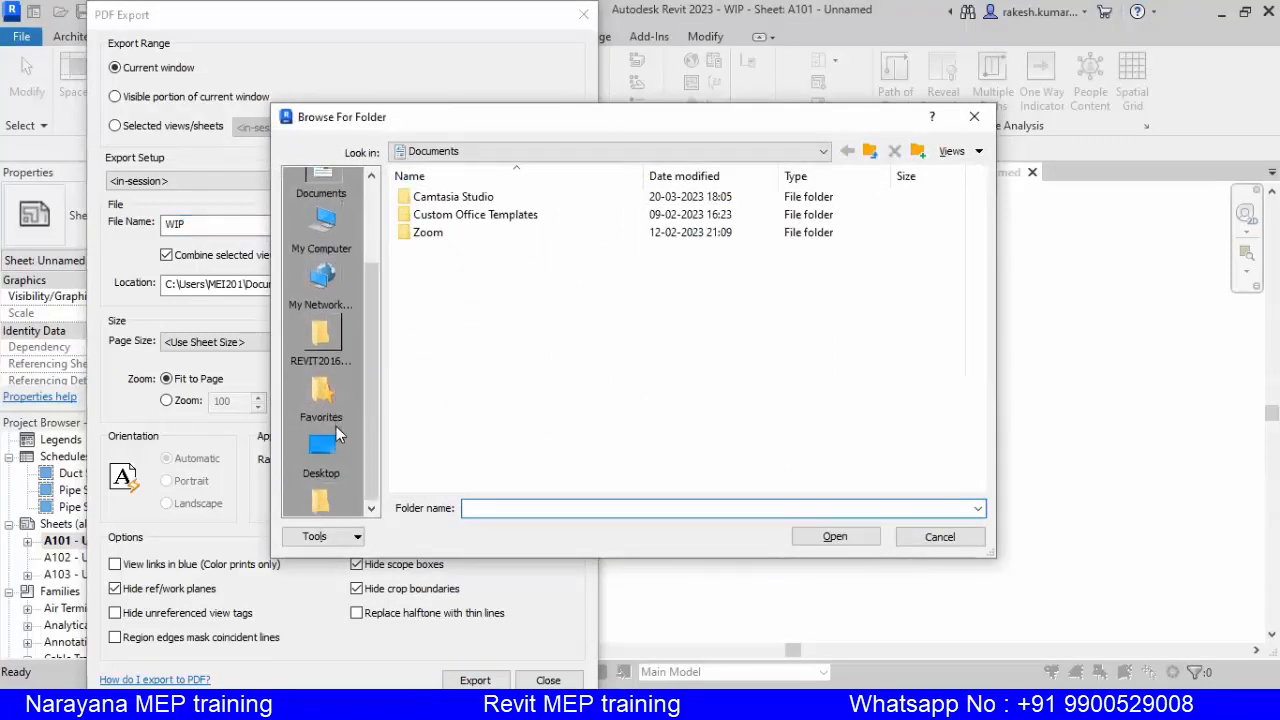
click(321, 415)
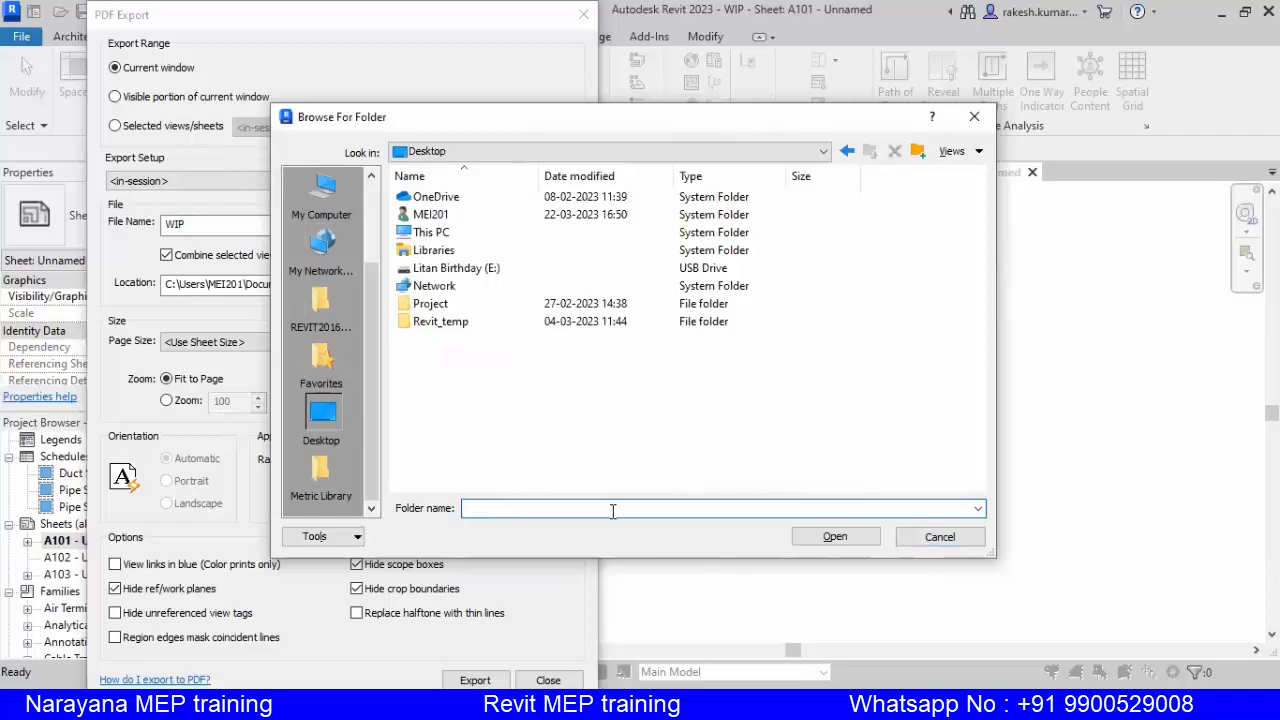
text(d)
key(BackSpace)
key(BackSpace)
text(Fire drawing)
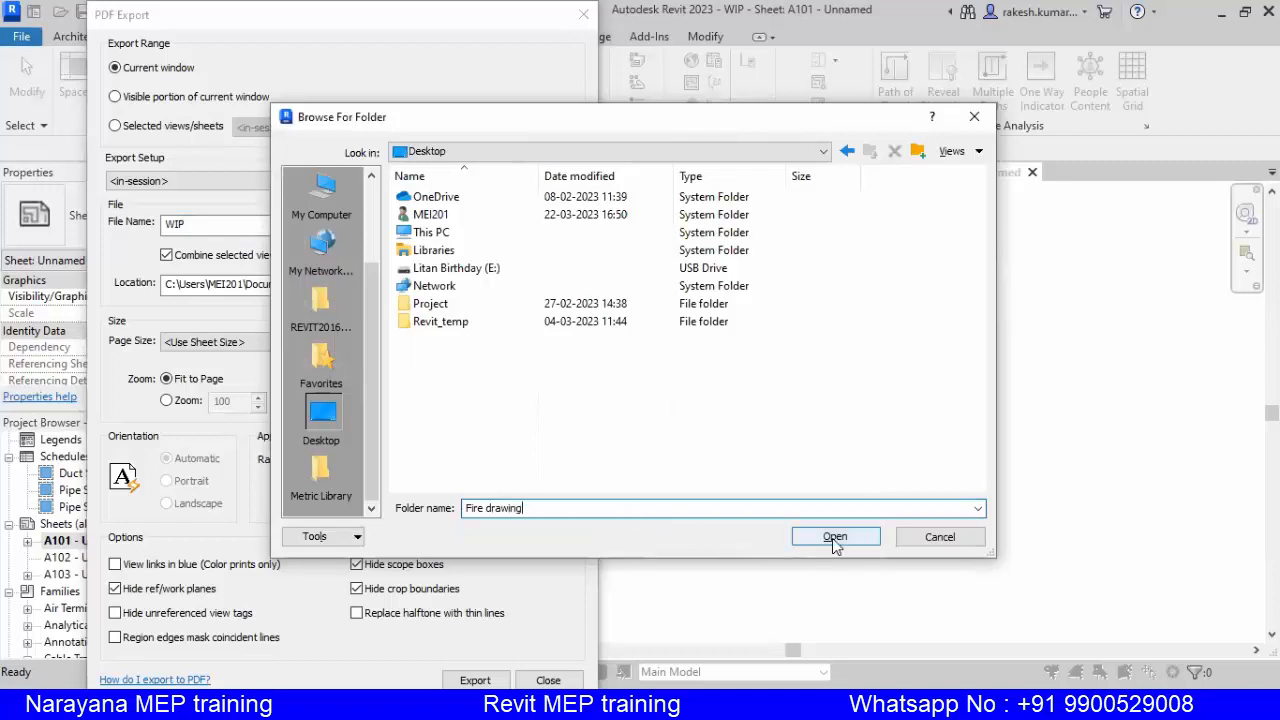
click(940, 537)
Export sheet A101 as WIP.pdf to Documents, replacing the existing file, and check the Documents folder for it
click(476, 680)
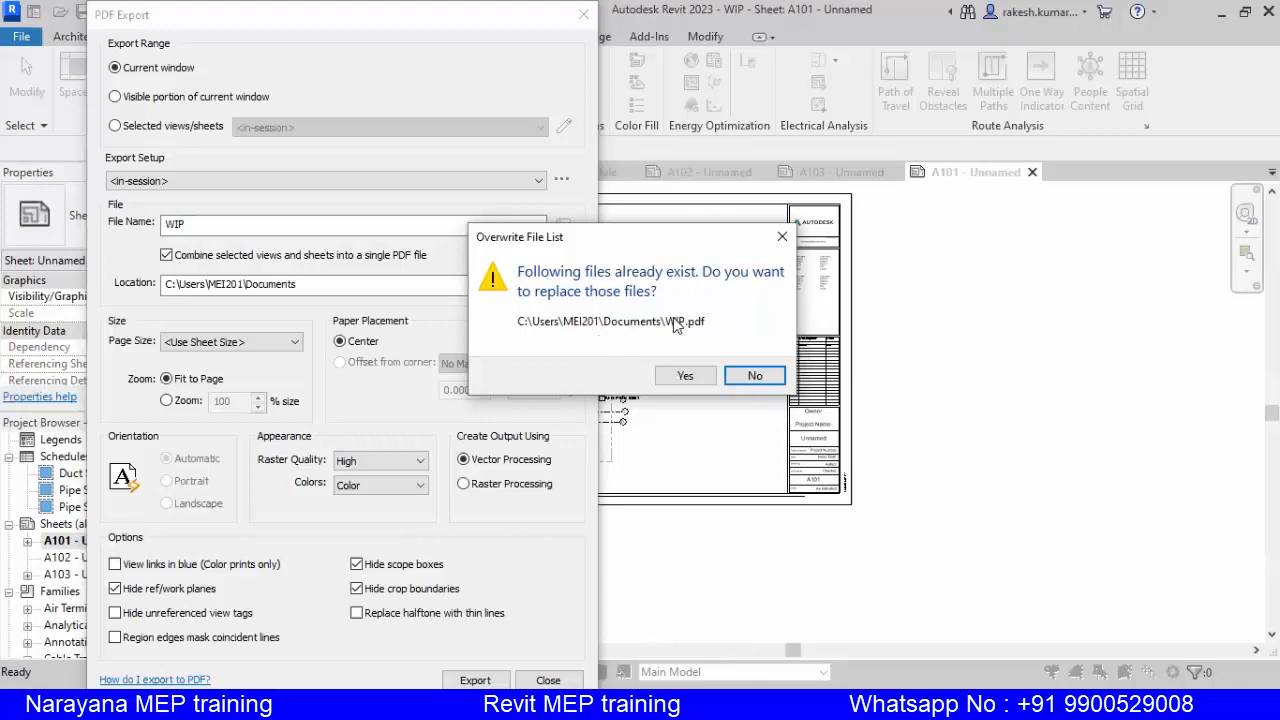
click(686, 378)
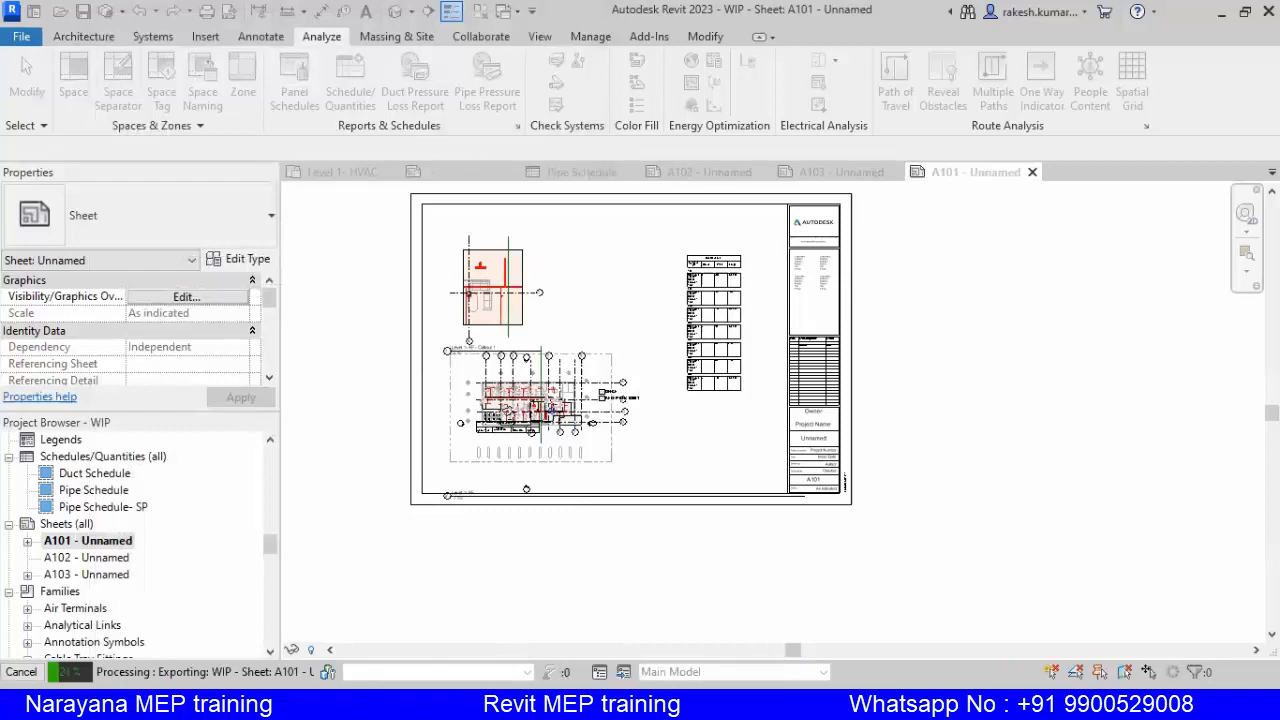
click(370, 615)
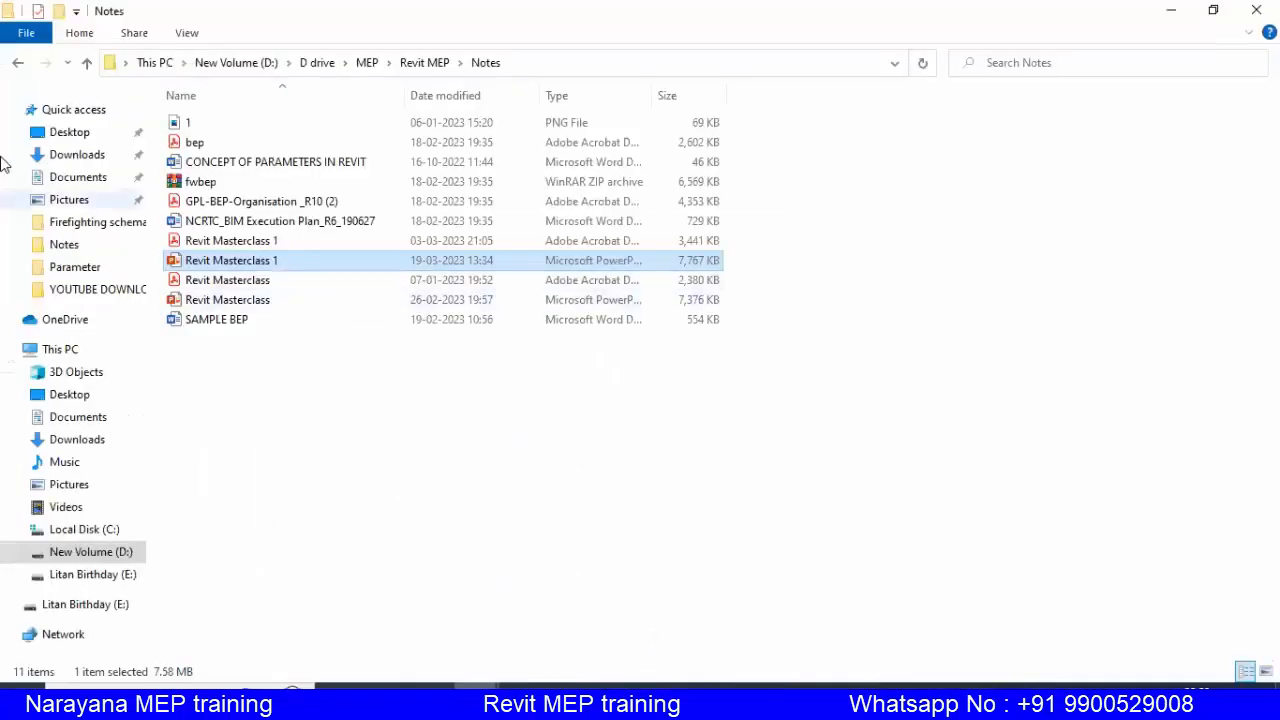
click(80, 177)
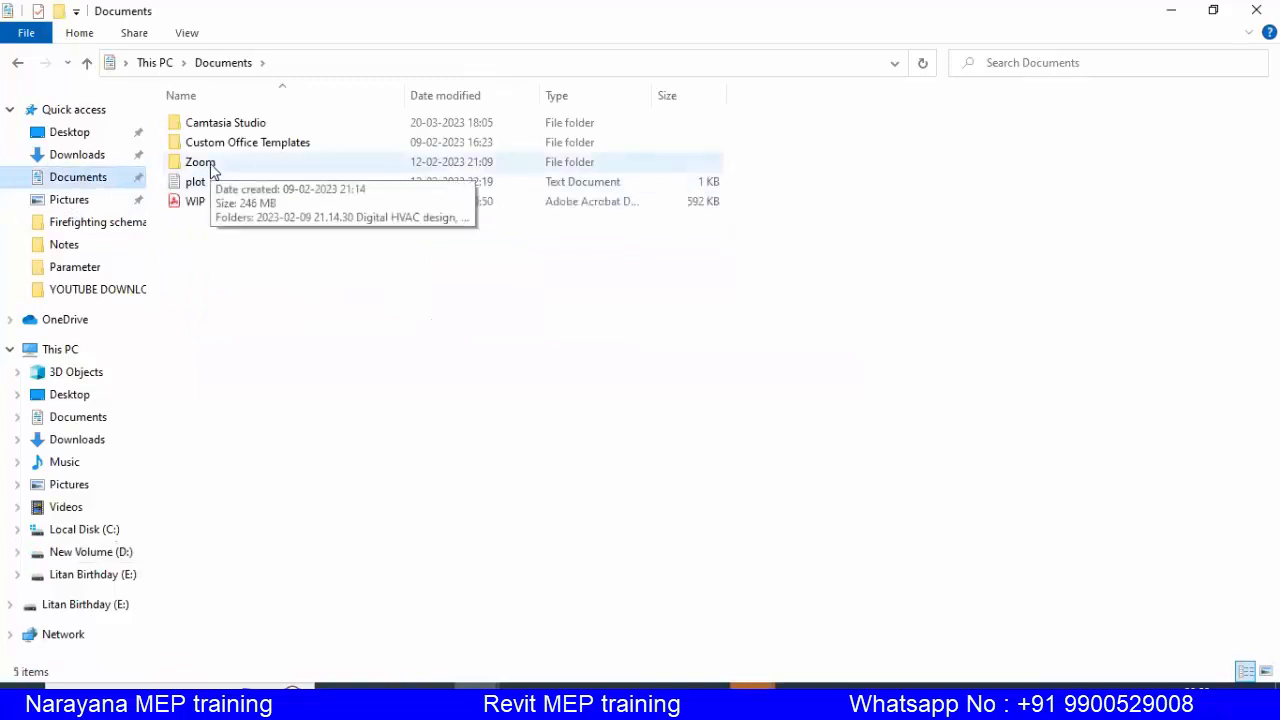
click(753, 698)
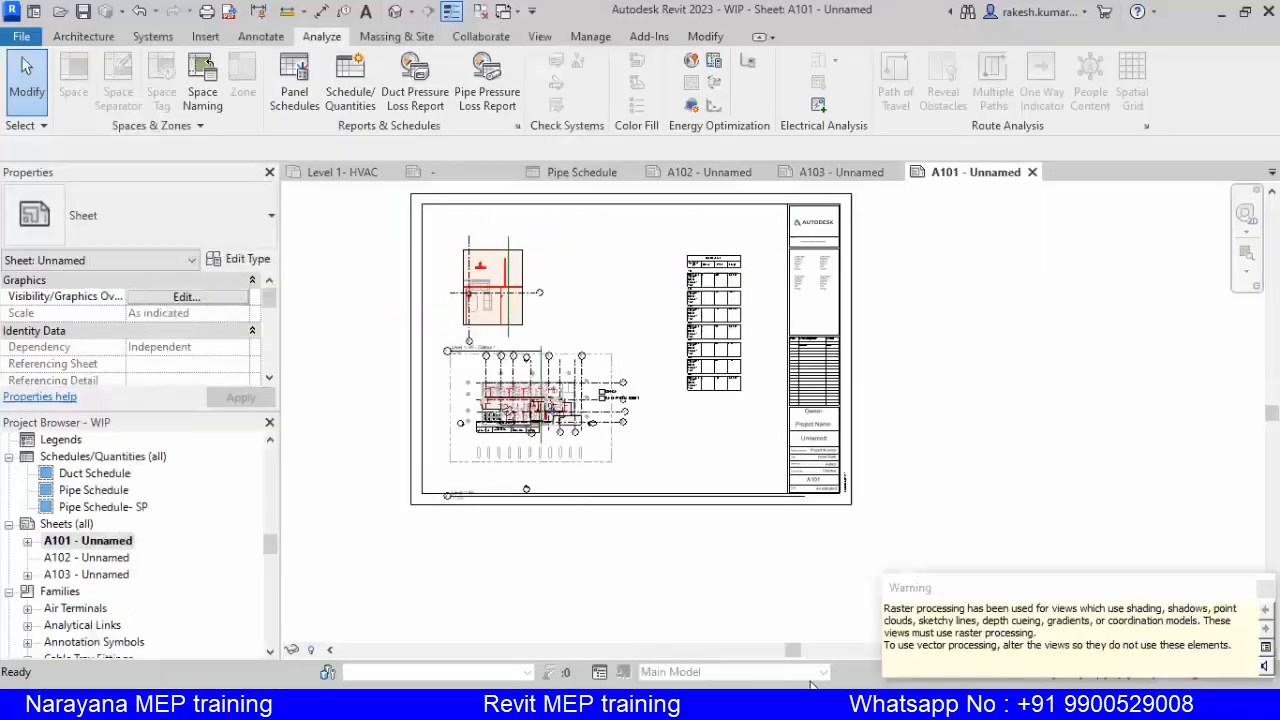
click(1265, 588)
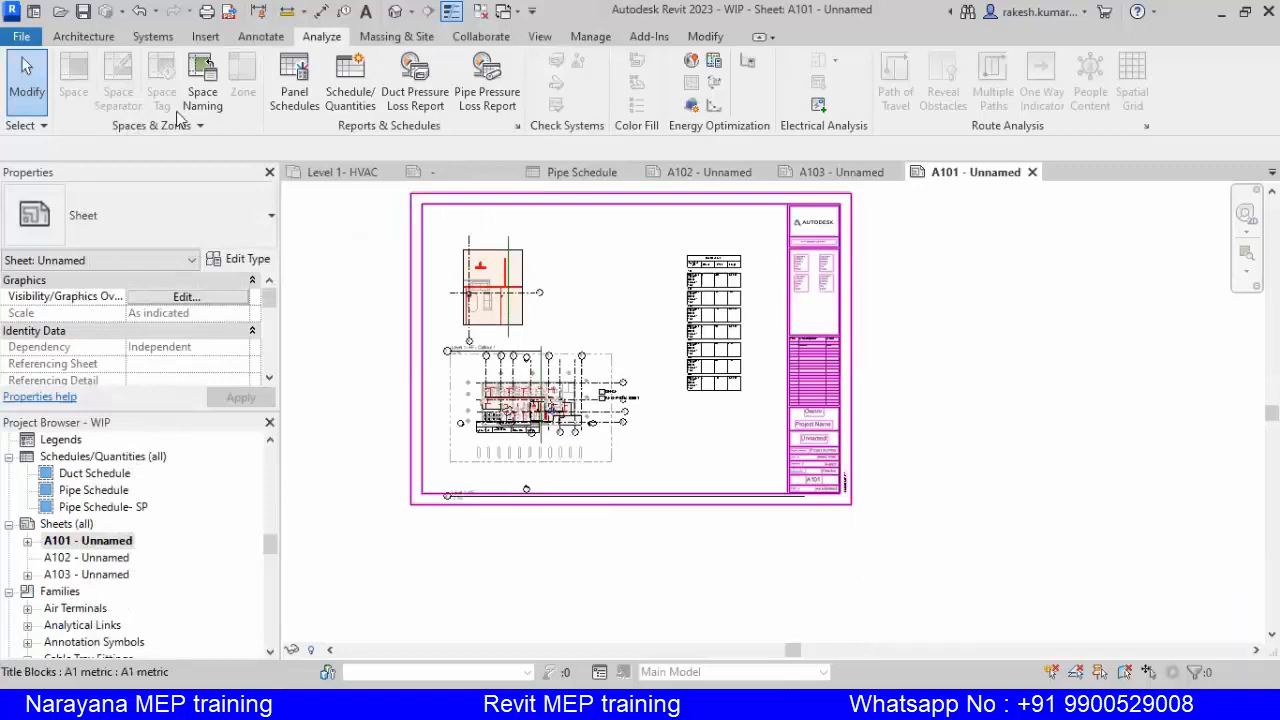
Open the exported WIP PDF from the Documents folder in File Explorer, then return to Revit without exporting again
click(229, 12)
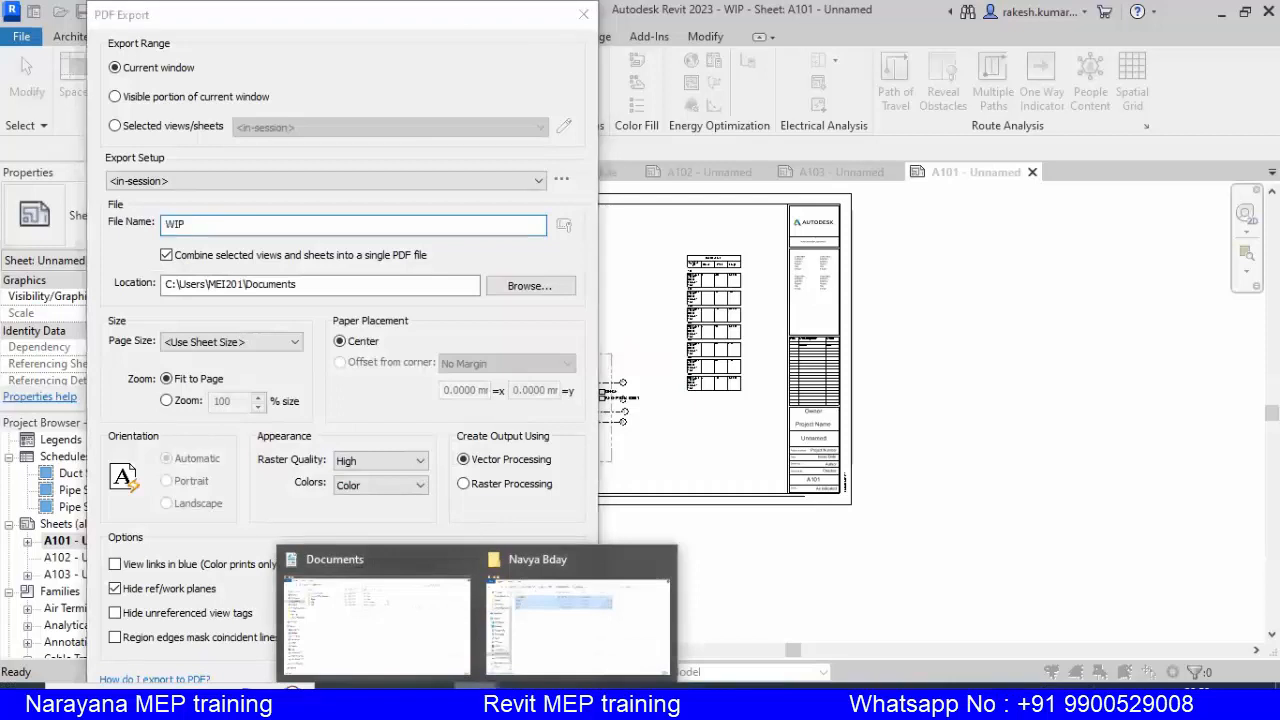
click(376, 625)
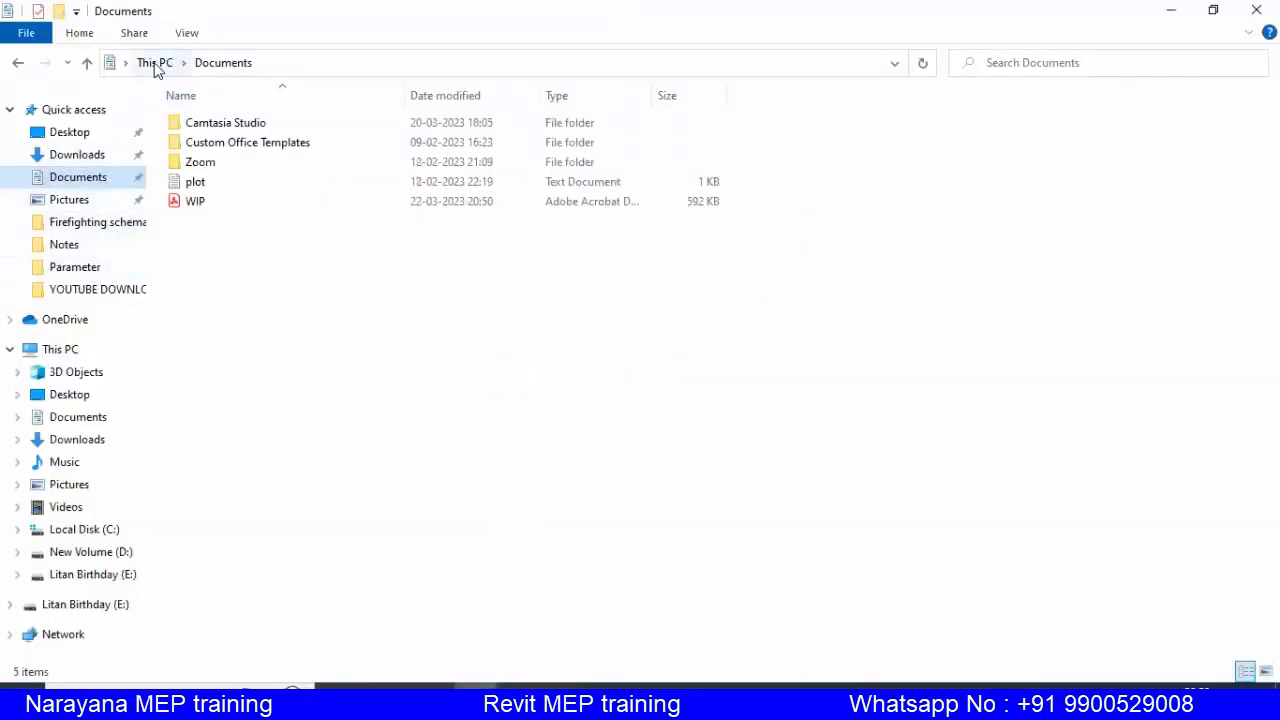
click(199, 203)
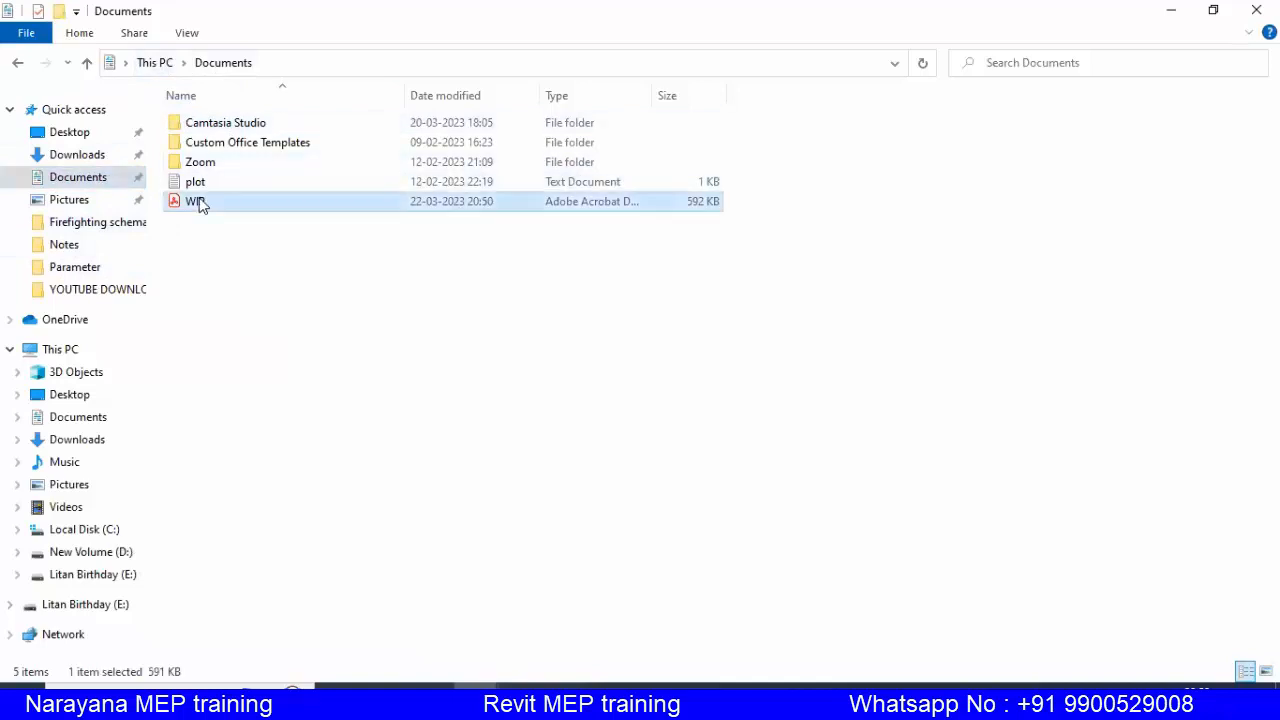
double_click(199, 203)
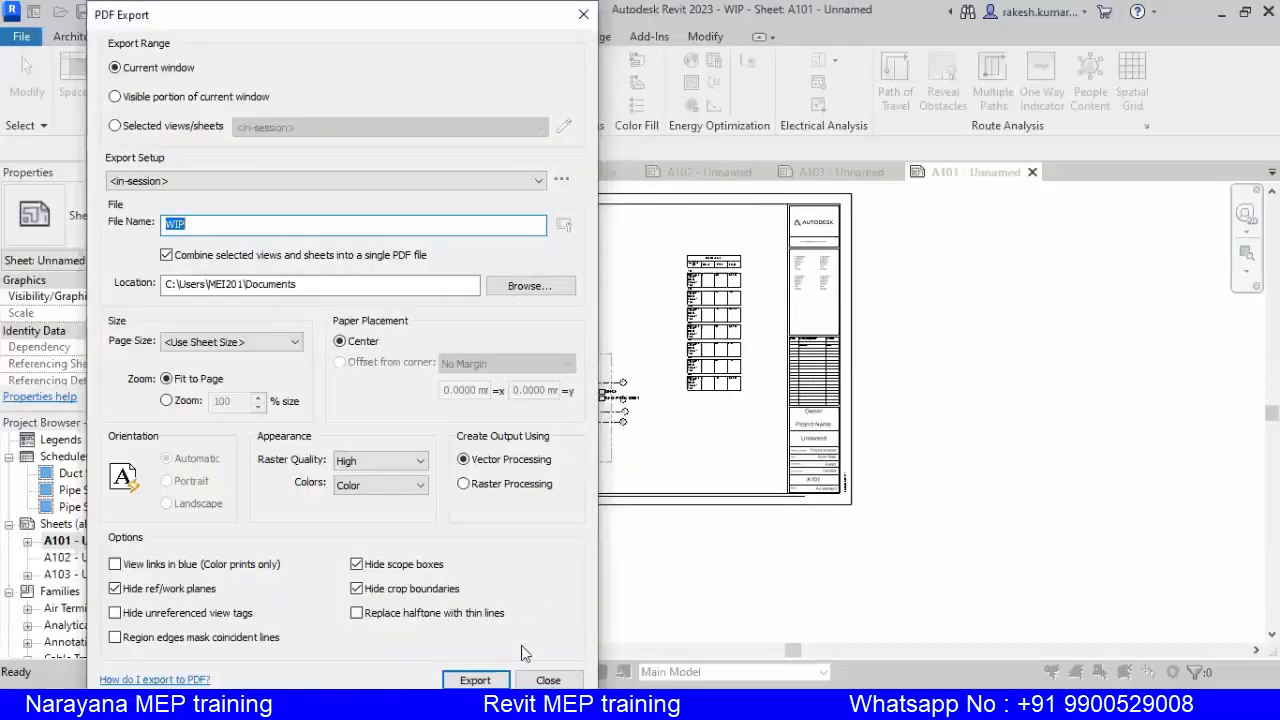
click(548, 680)
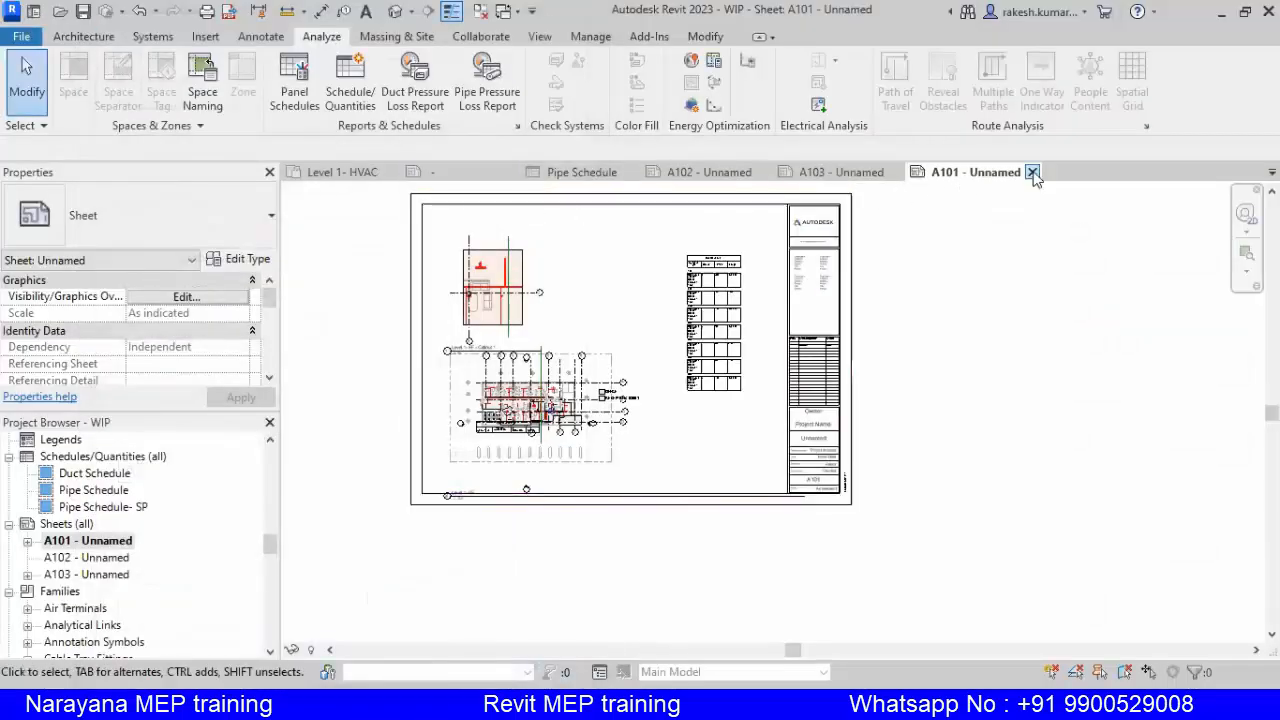
Close the A101, A103 and A102 sheet views and the Pipe Schedule view
click(1034, 175)
click(904, 172)
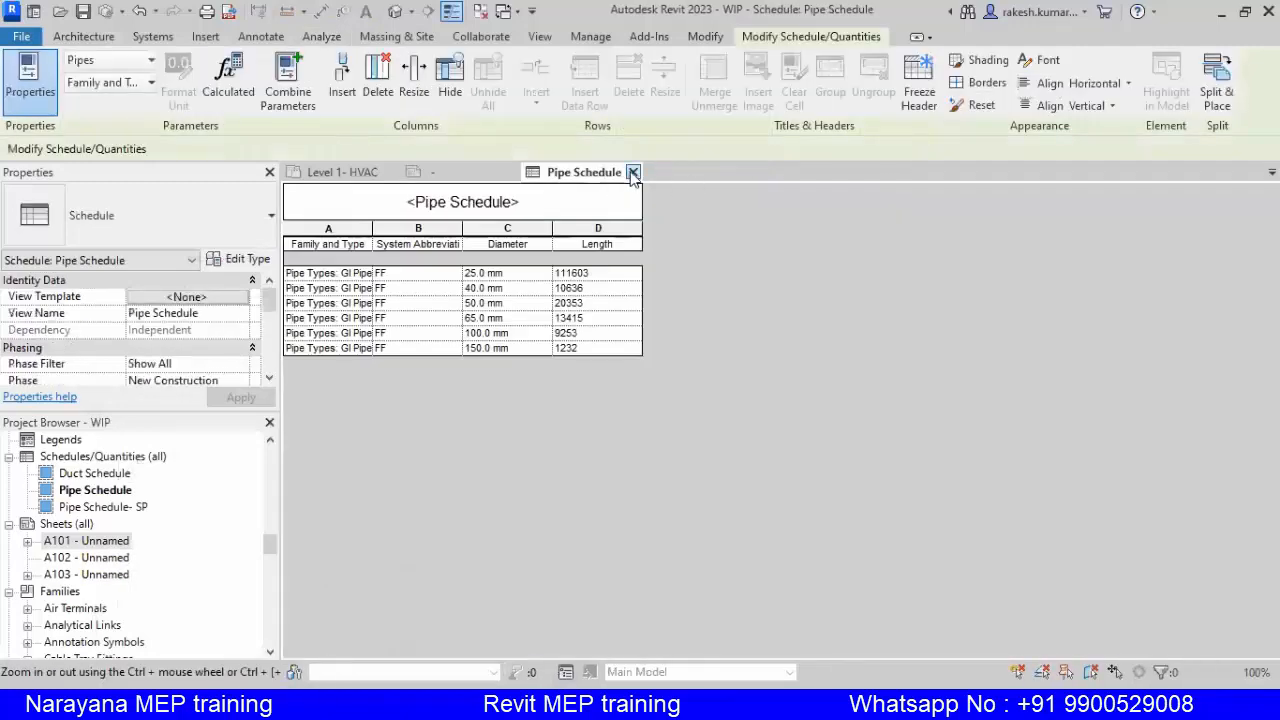
click(633, 172)
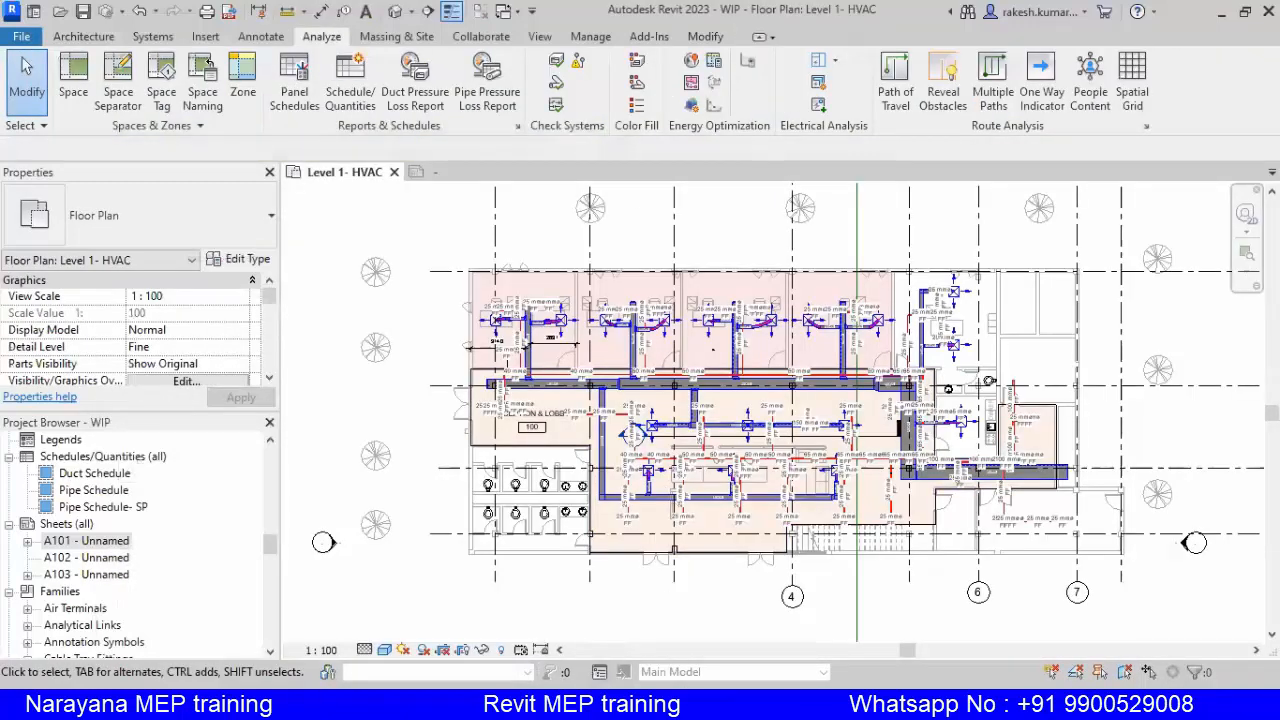
Switch to the Revit Masterclass 1 presentation in PowerPoint and go back to the Schedule & Quantities title slide
mouse_move(803, 704)
click(803, 626)
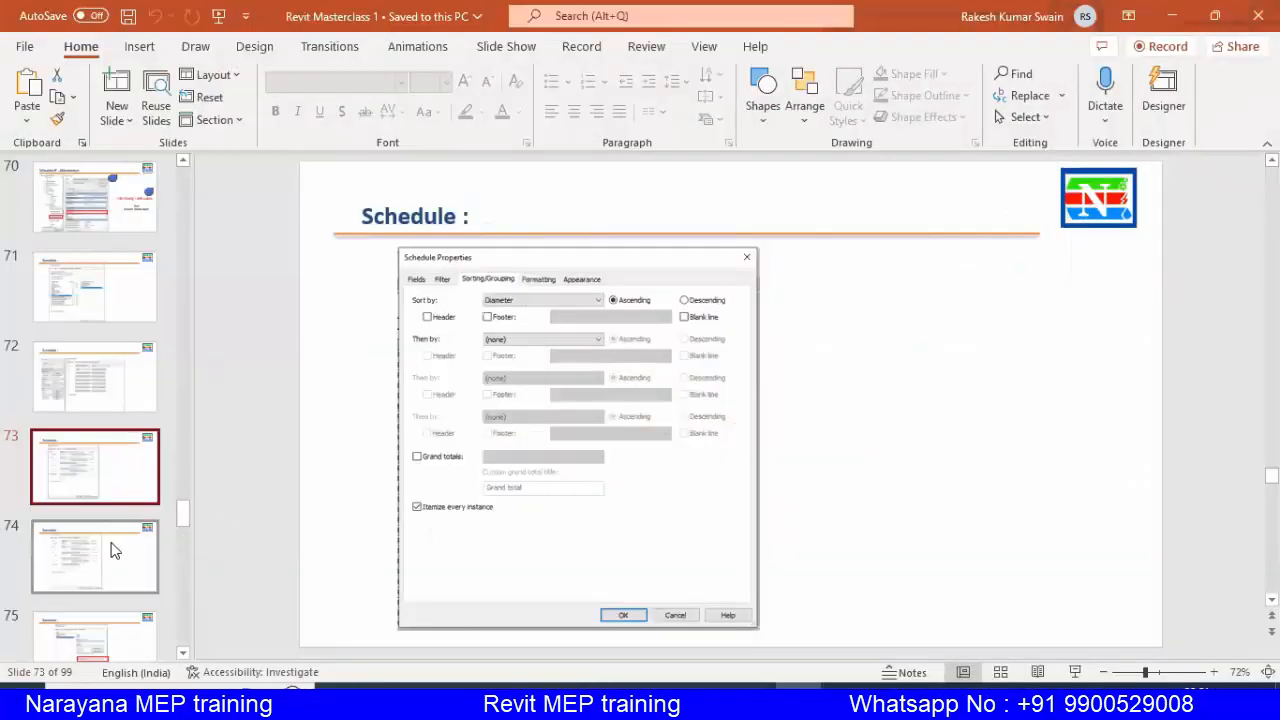
click(112, 560)
scroll(110, 572, up, 3)
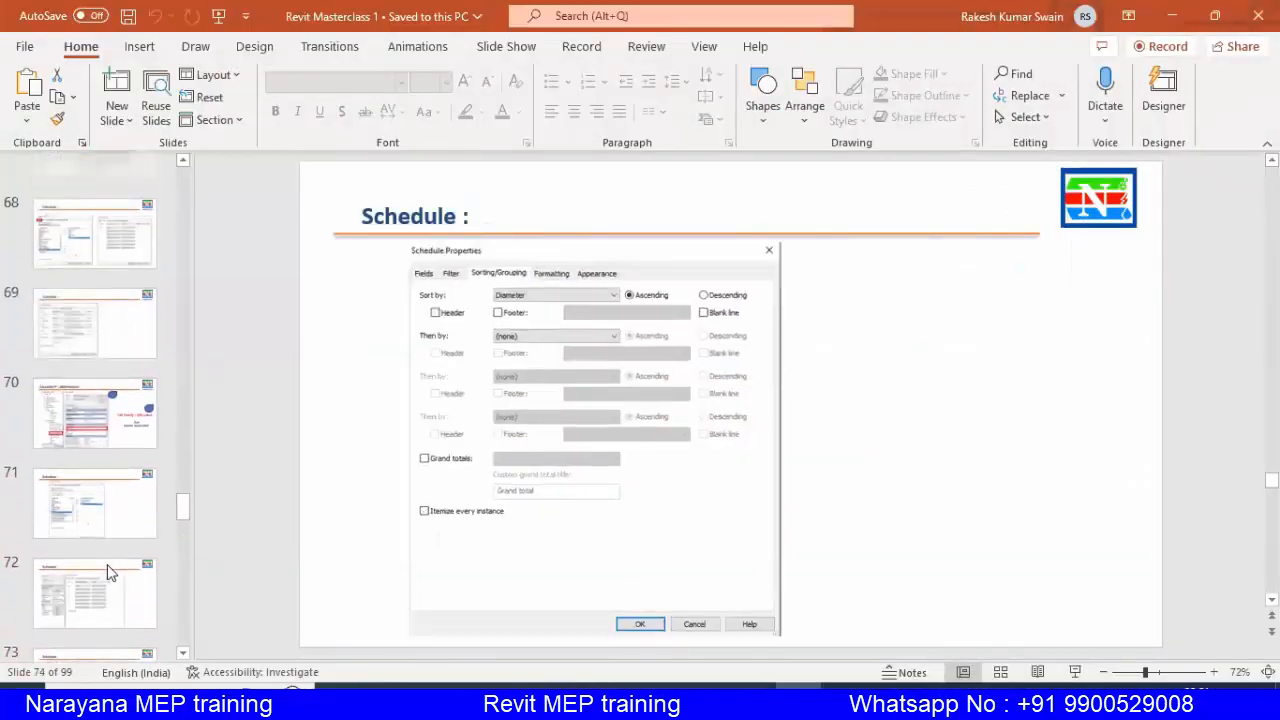
scroll(110, 572, up, 3)
click(100, 320)
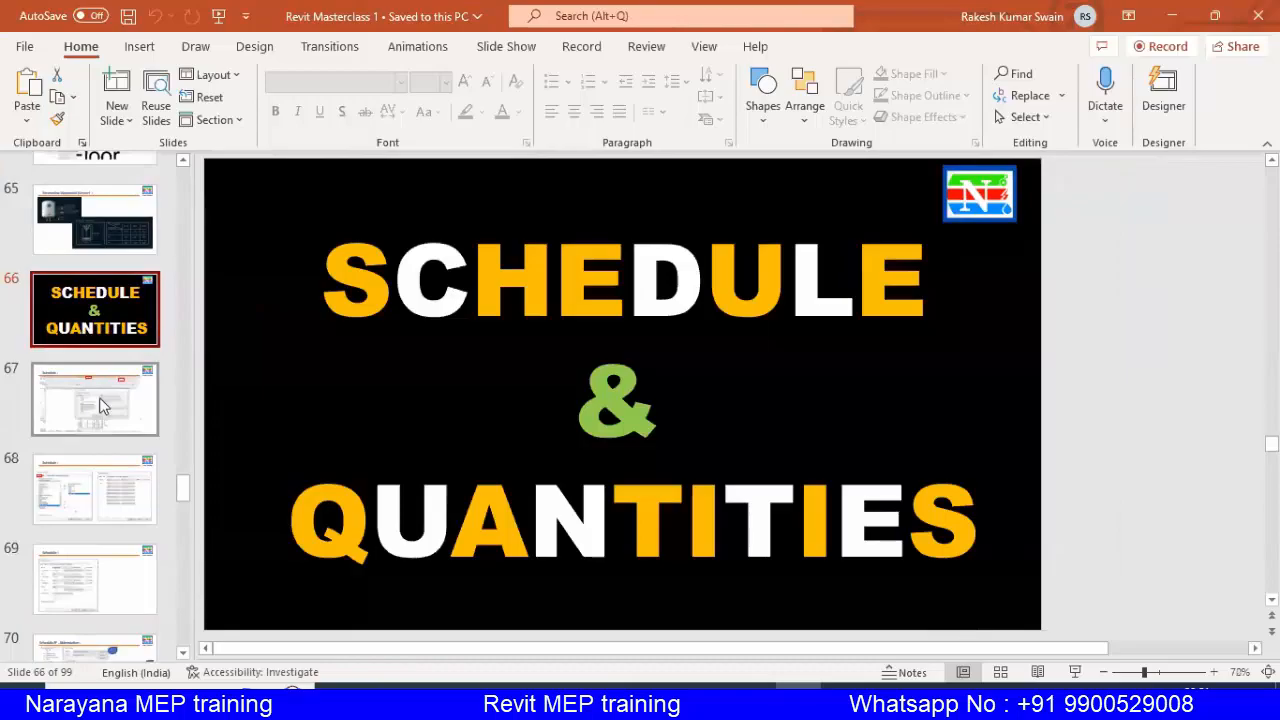